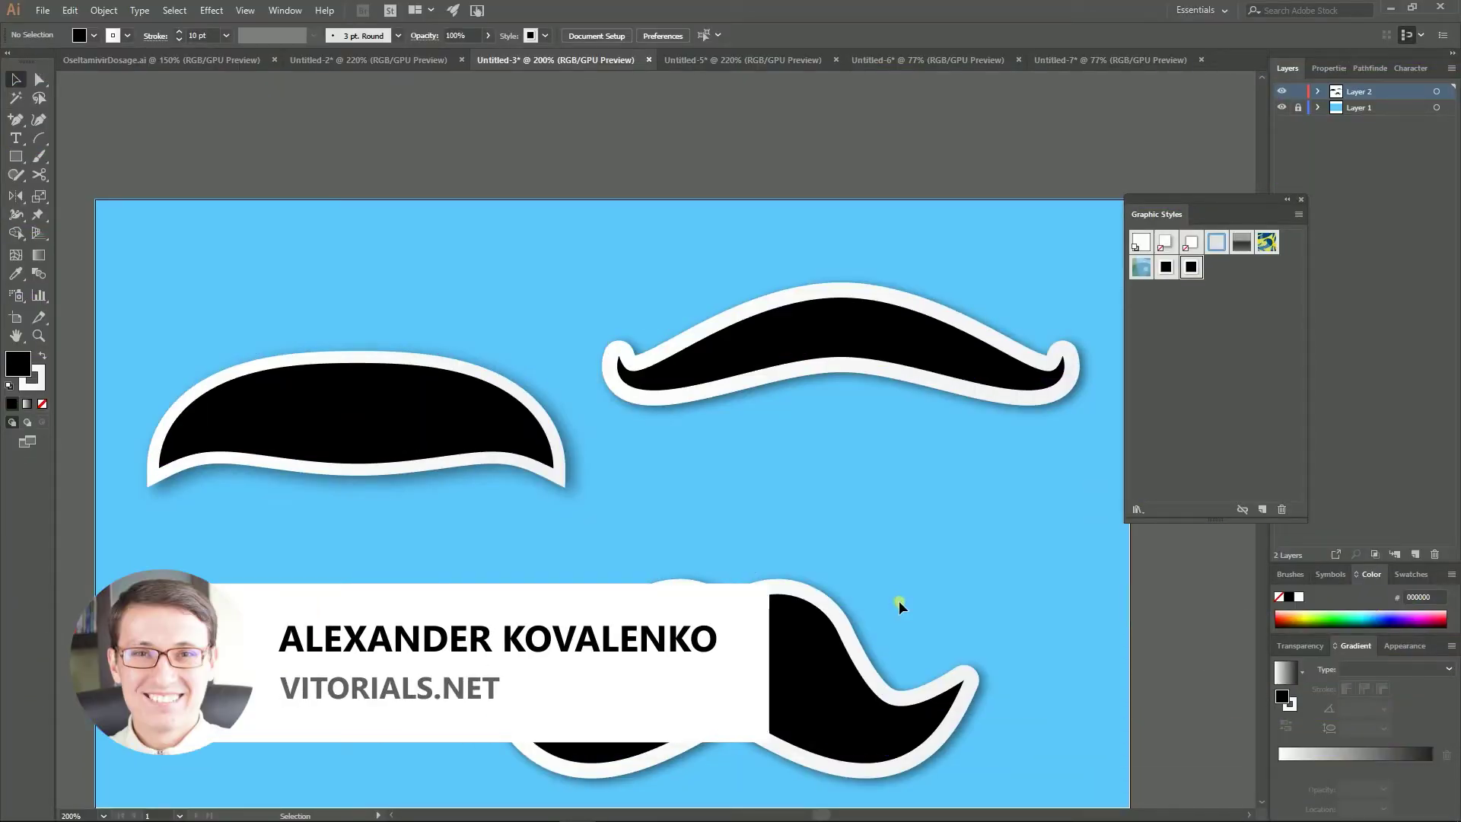
- Switch among the open Untitled-2, Untitled-3, Untitled-7 and Untitled-6 documents
click(341, 58)
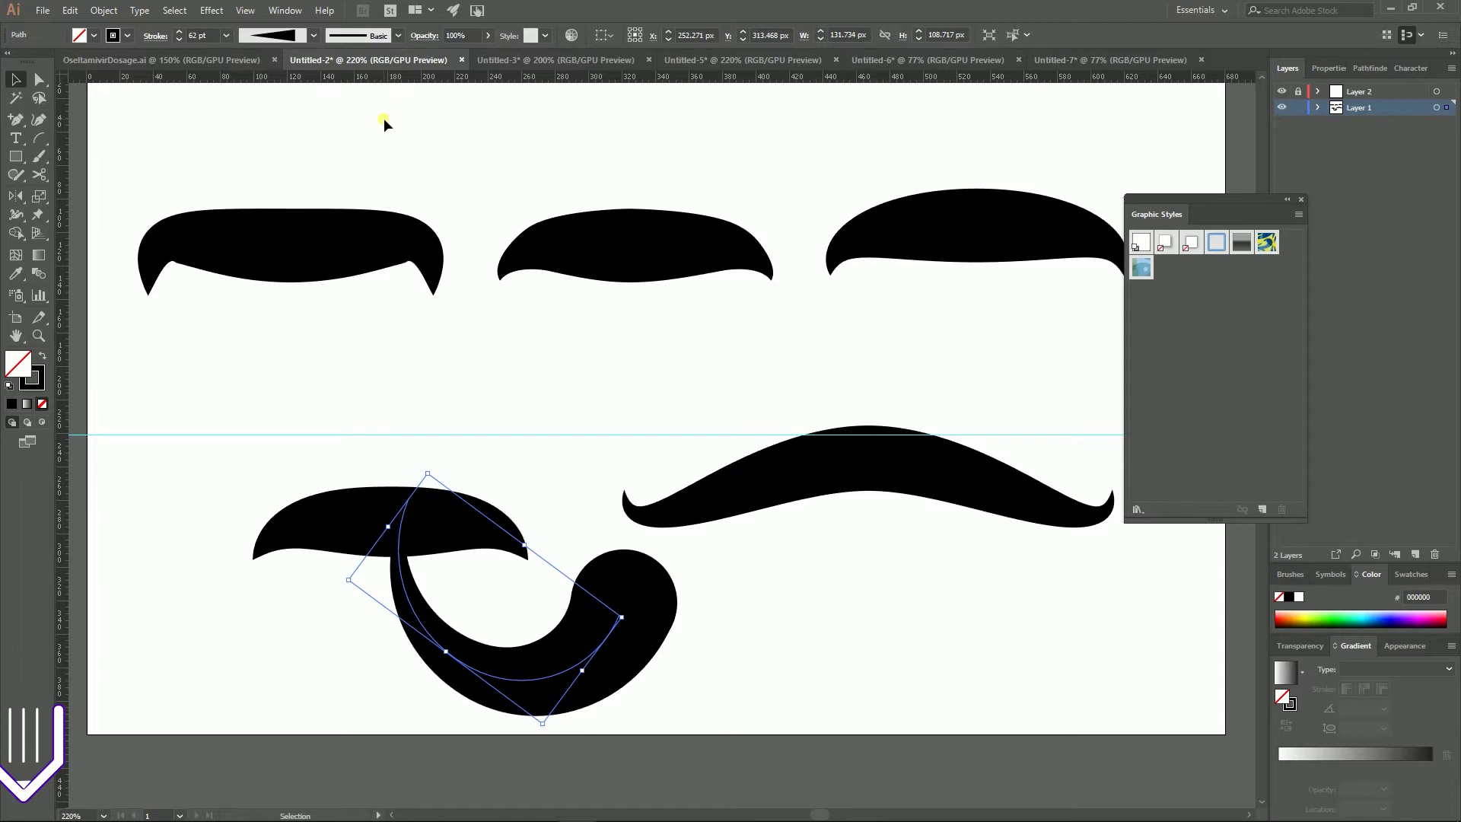
click(536, 60)
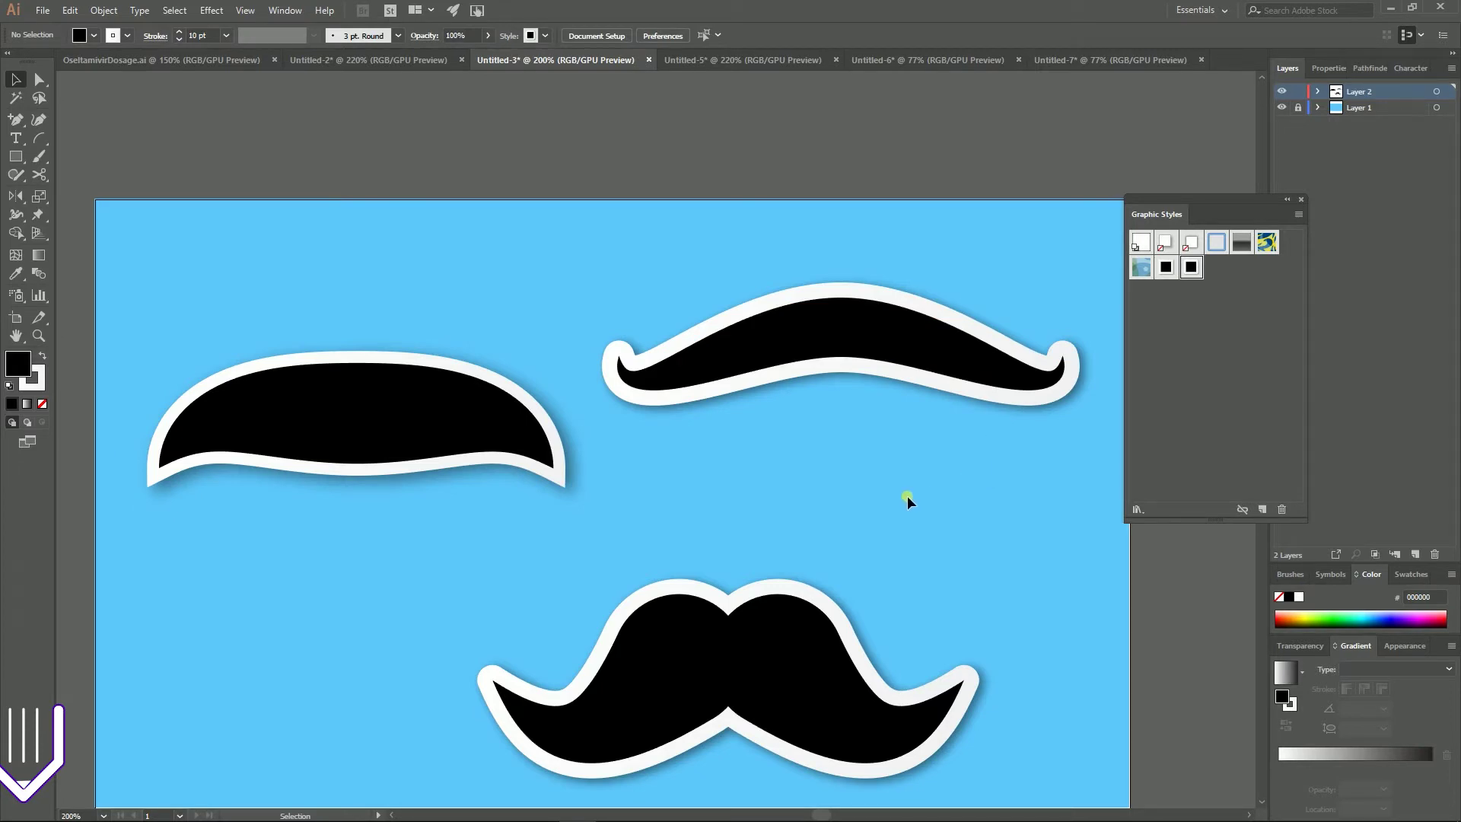
click(1103, 59)
click(925, 59)
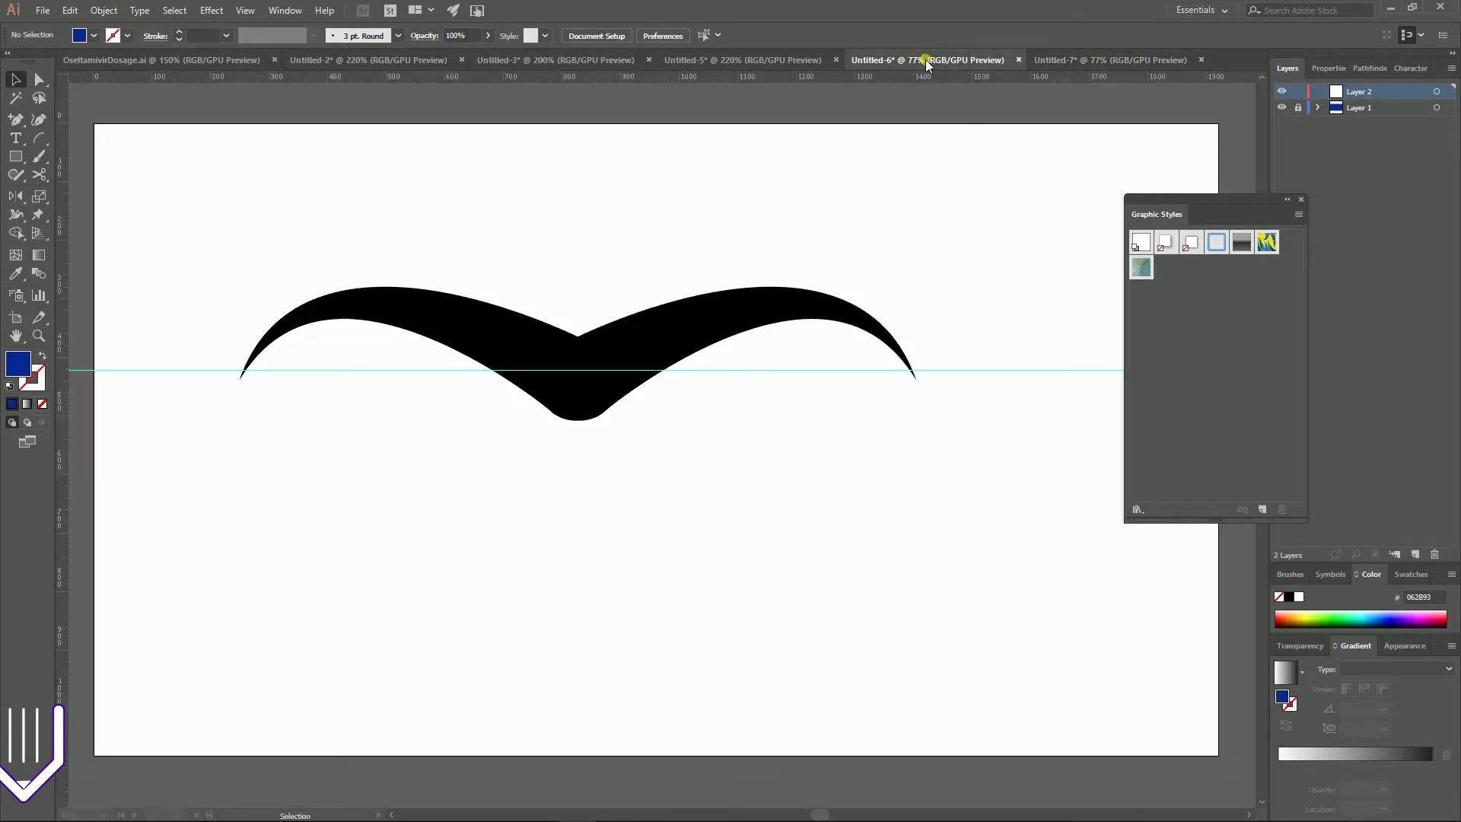
- Create a new blank Web-Large 1920 × 1080 px document
click(43, 10)
click(34, 23)
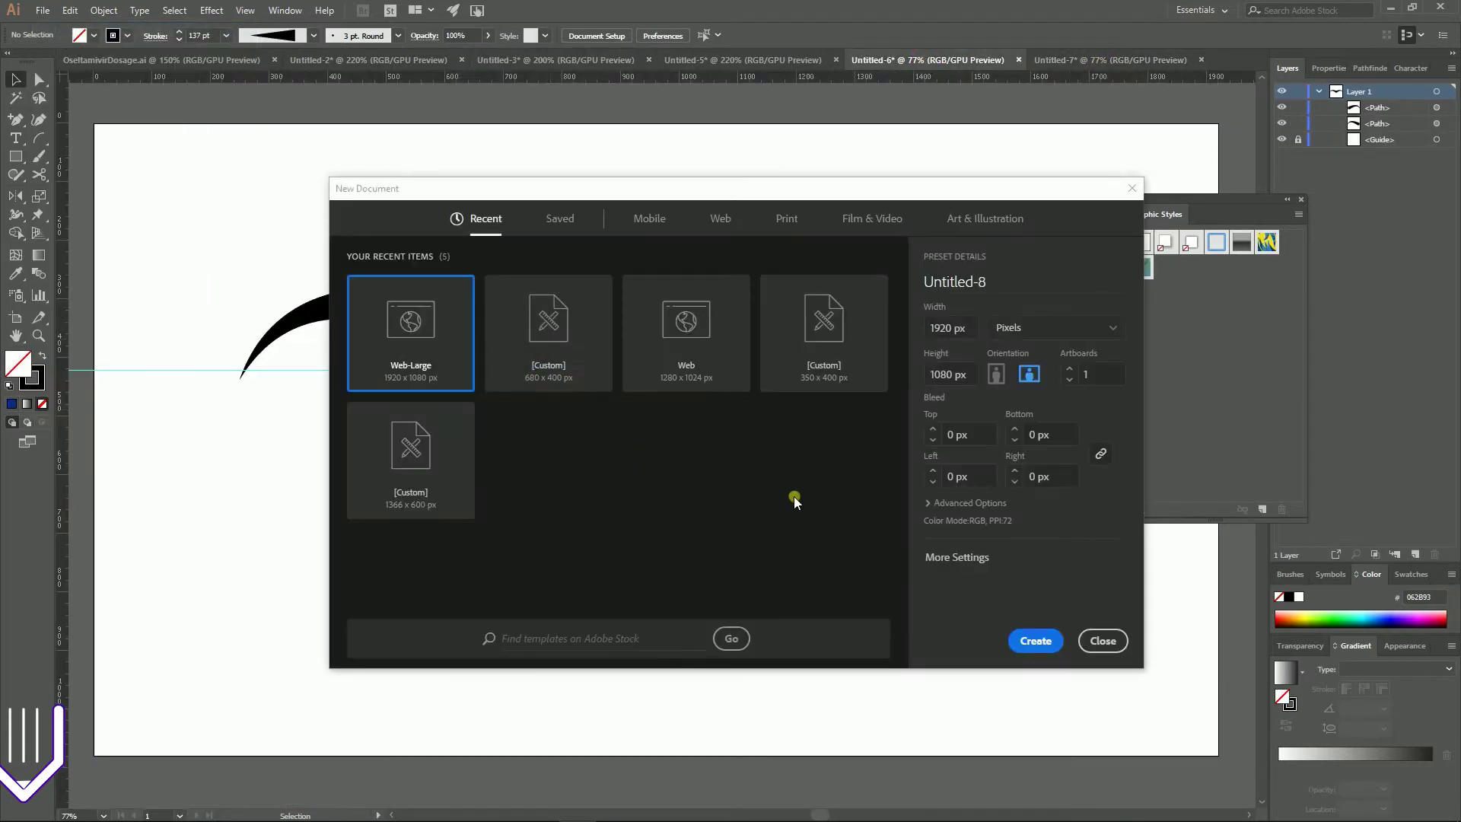
click(1036, 642)
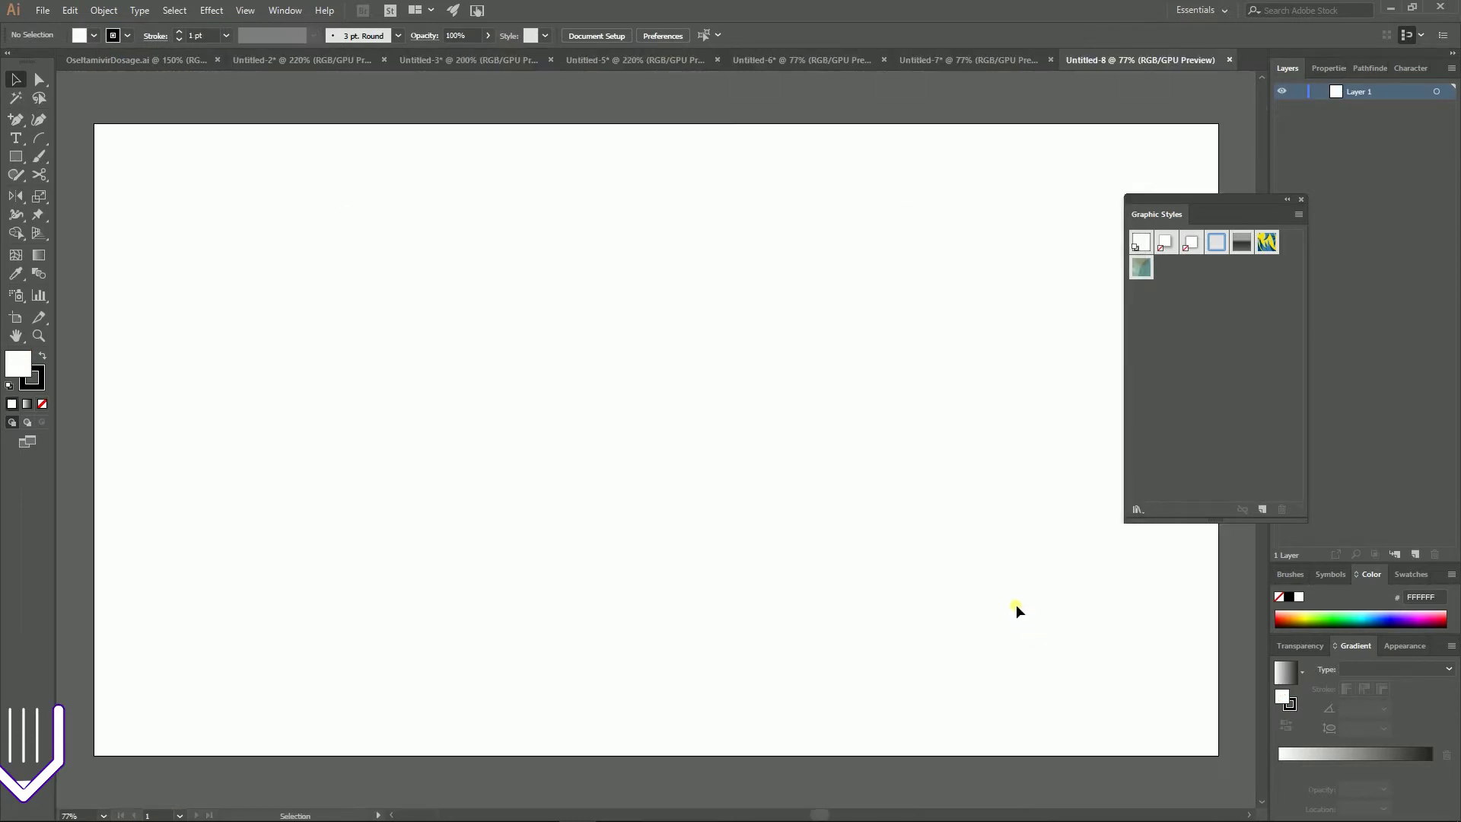
- Show rulers and place a horizontal guide at 320 px on the artboard
key(a)
key(ctrl+r)
key(v)
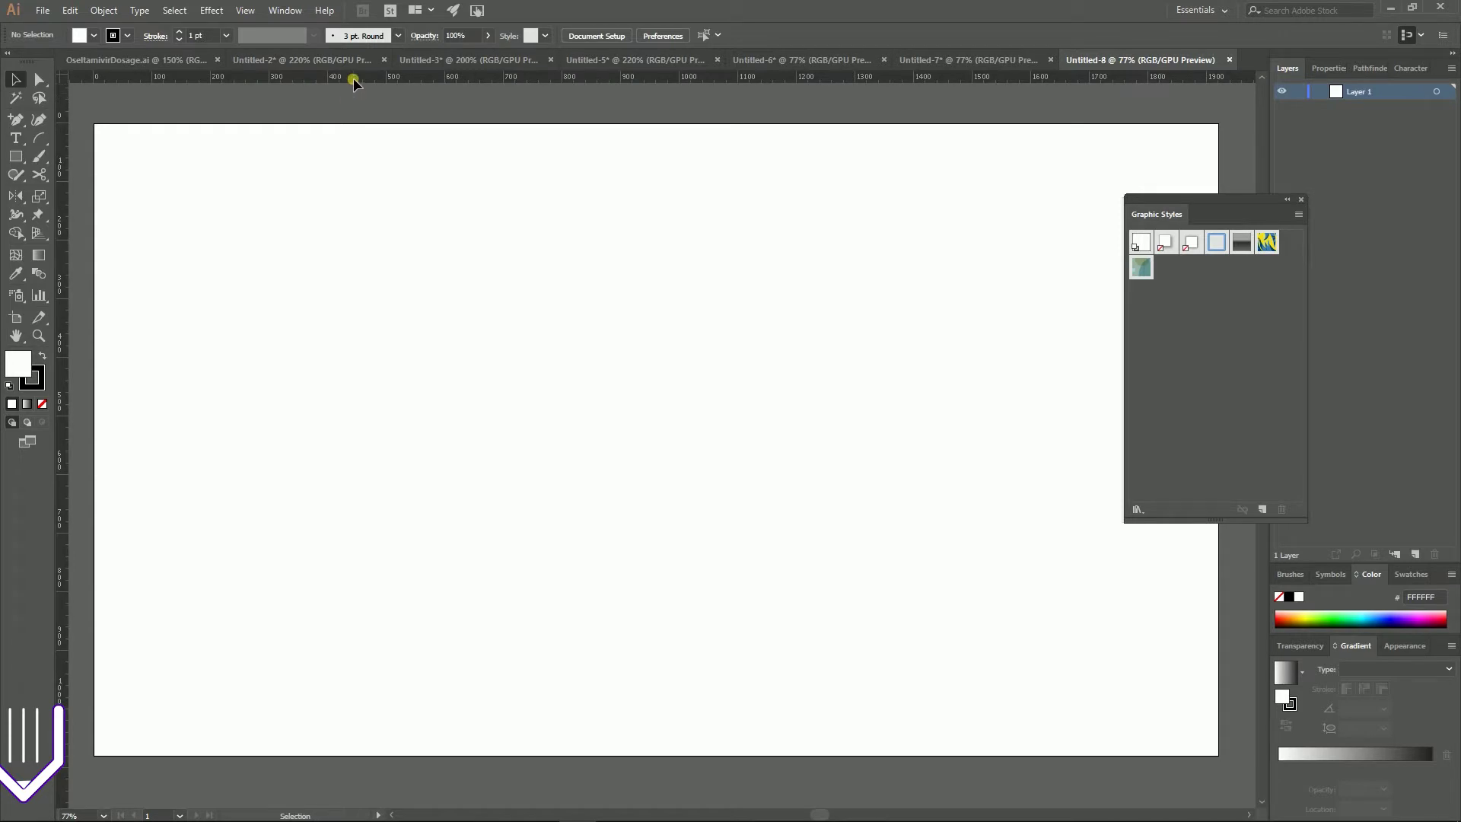
drag(353, 78, 459, 235)
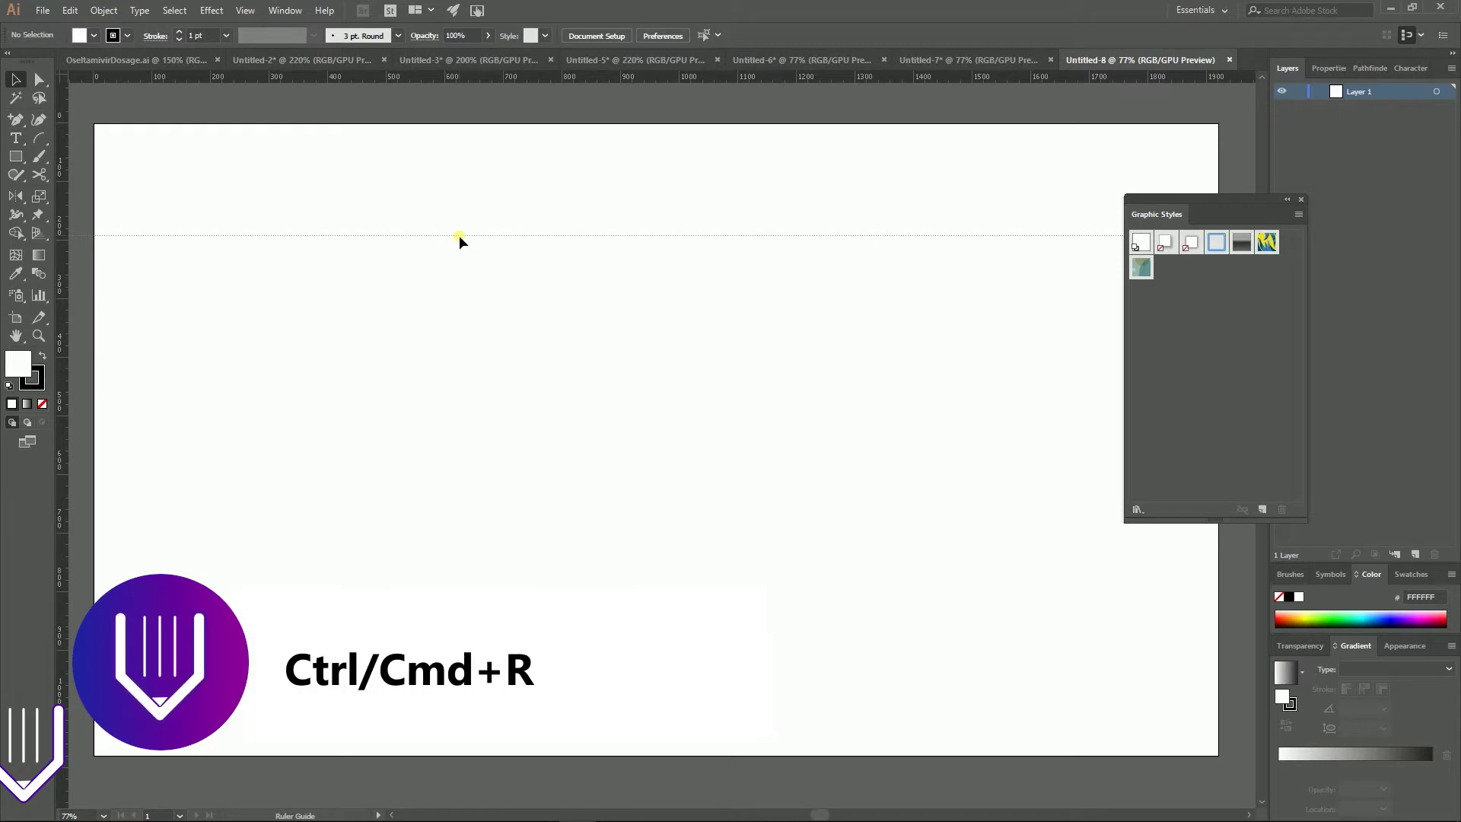
drag(459, 235, 604, 311)
- Draw a quarter-circle arc about 338 × 338 px with the Arc Tool
click(40, 139)
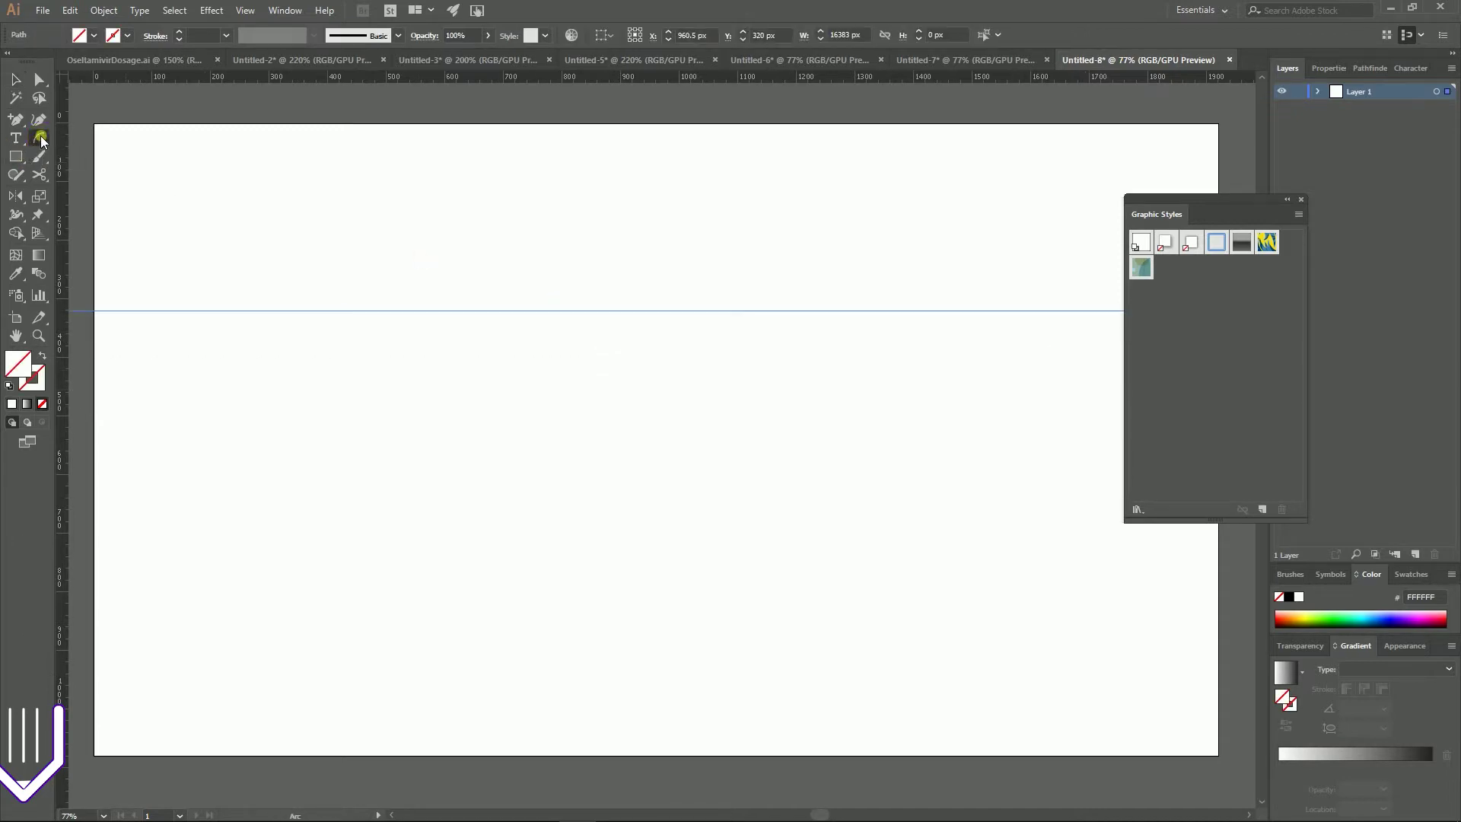
click(107, 158)
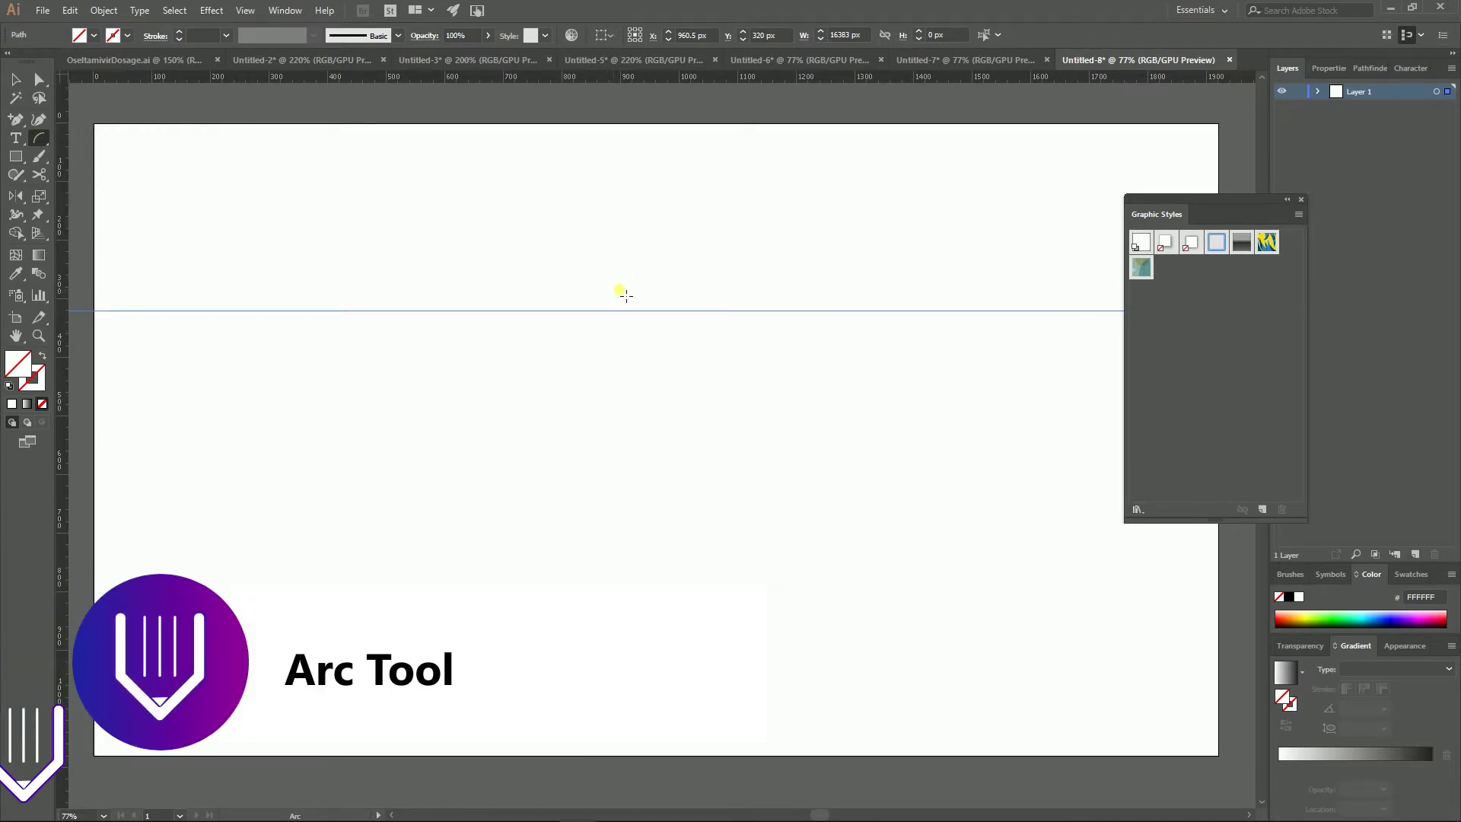
drag(624, 294, 763, 406)
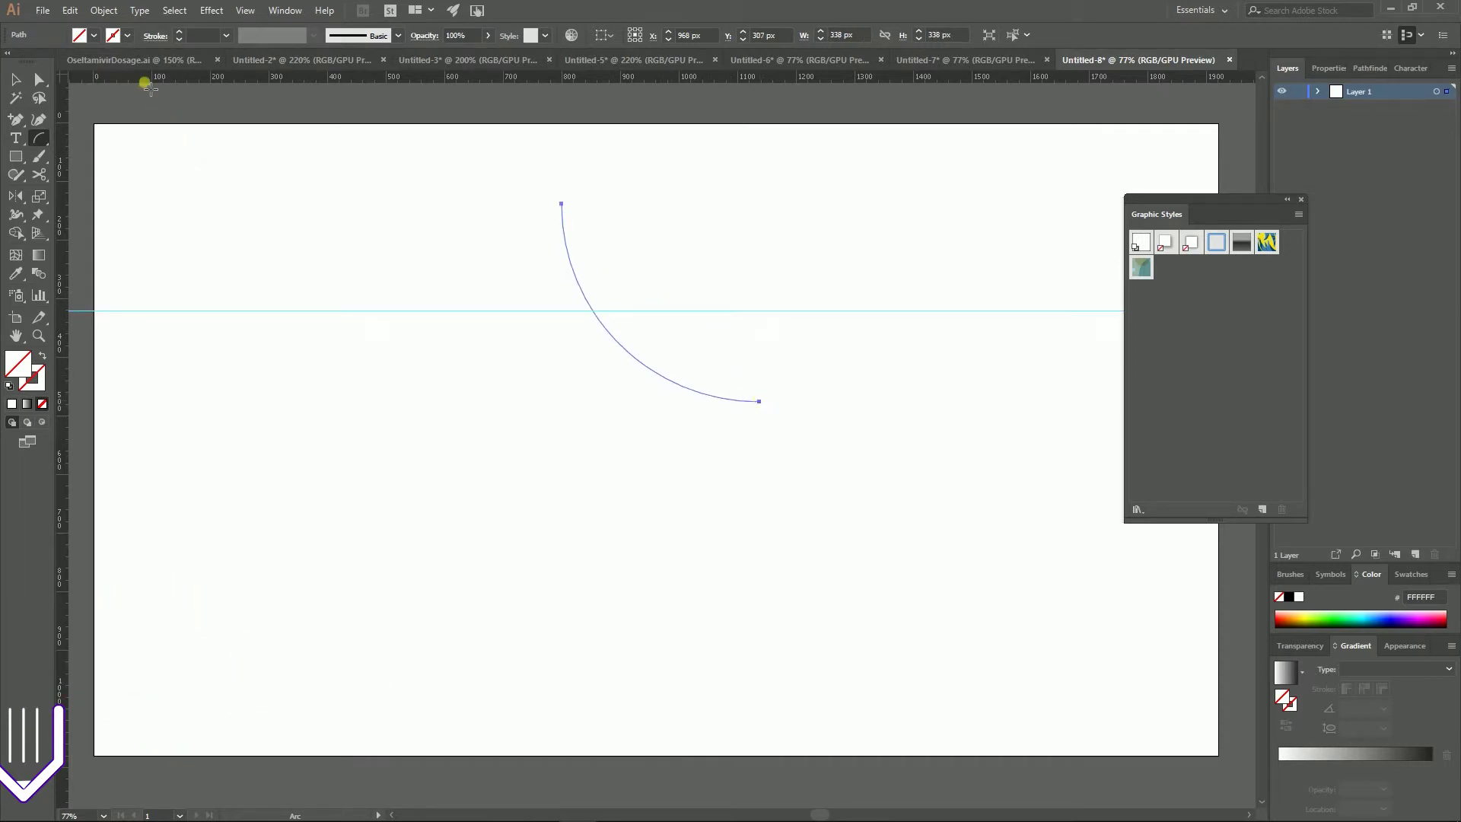
- Give the selected arc a 1 pt black stroke
click(15, 80)
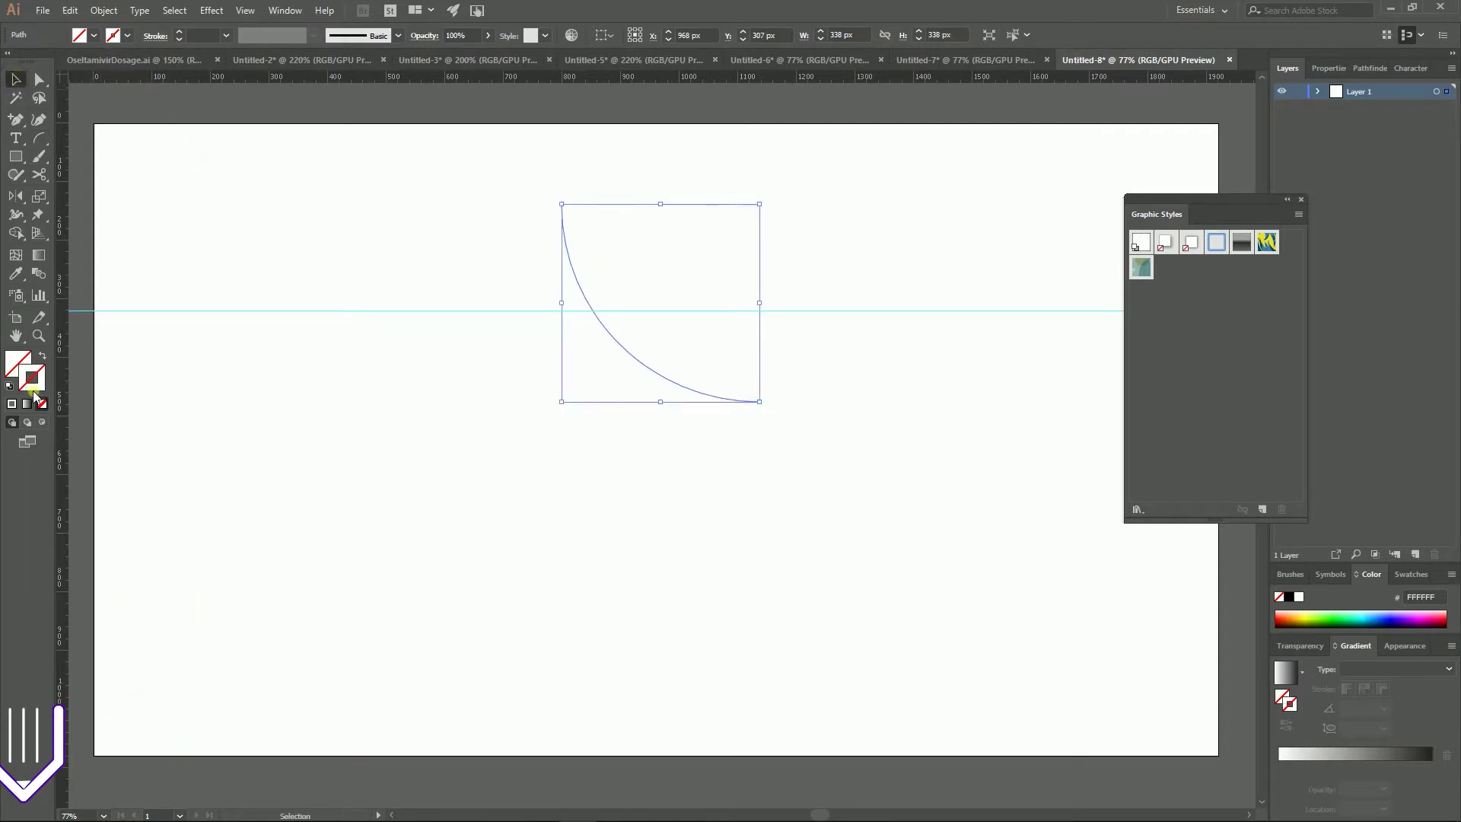
click(12, 403)
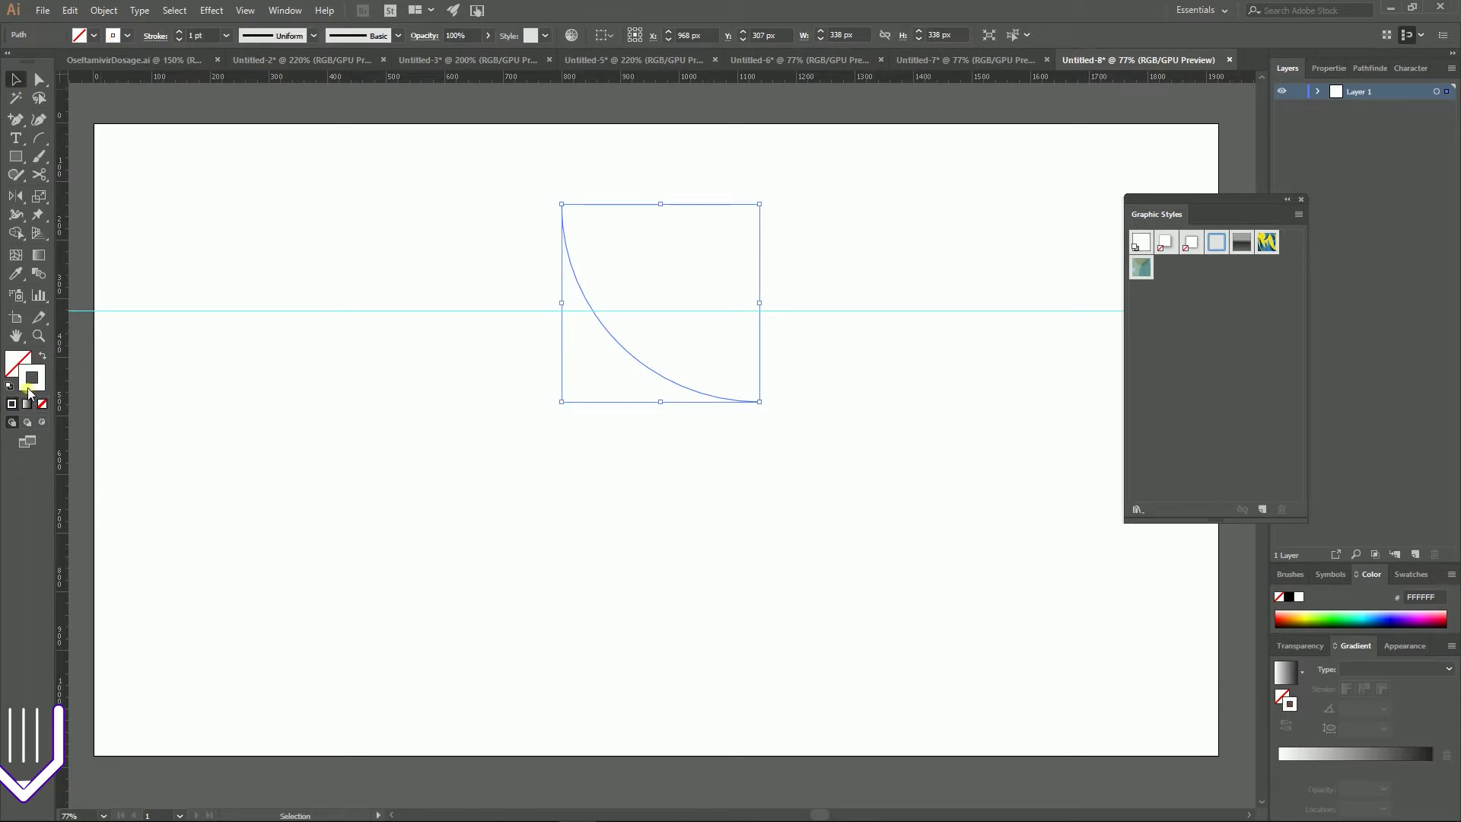
double_click(30, 386)
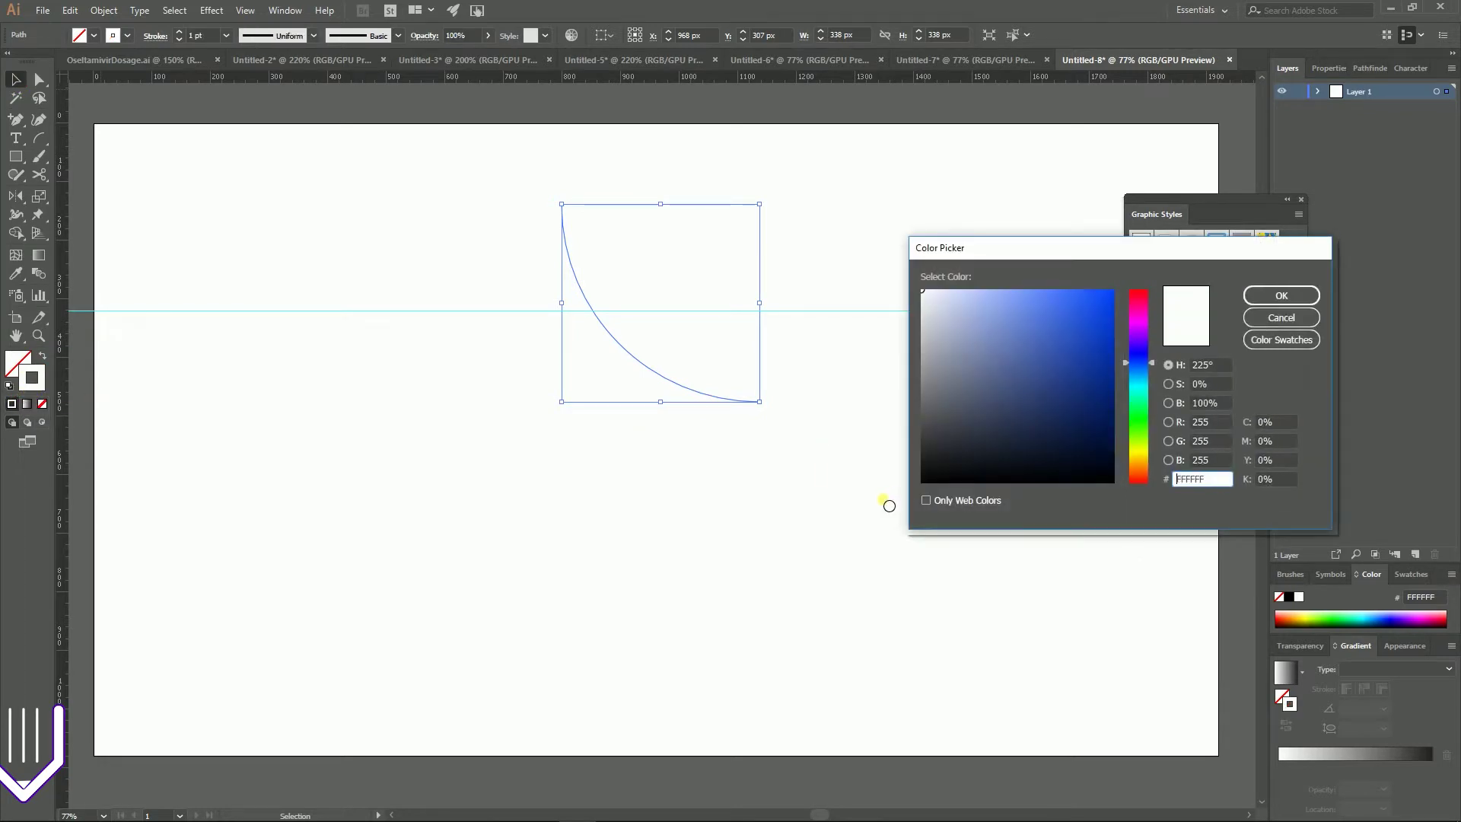
click(921, 482)
click(1282, 296)
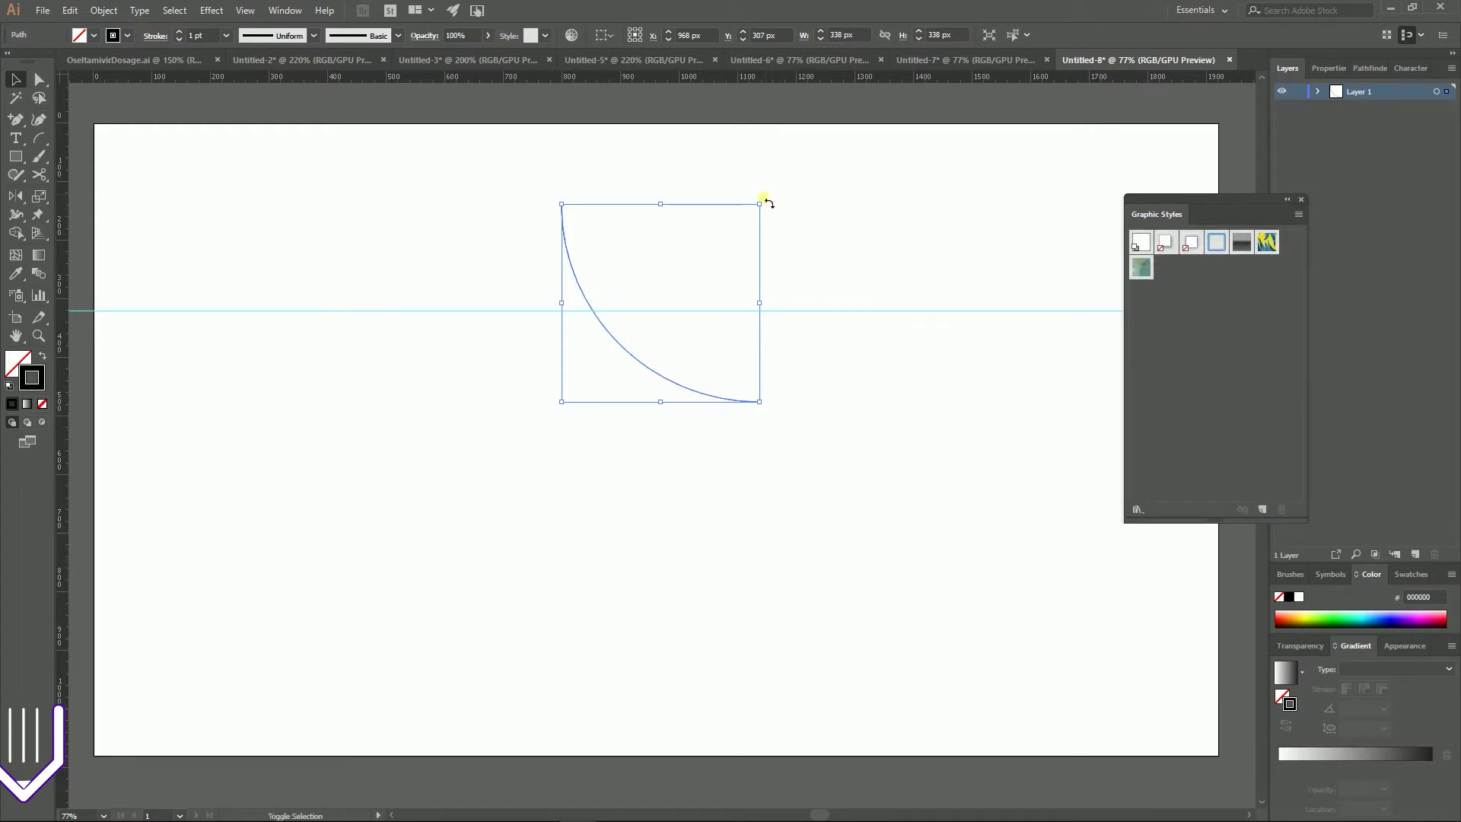
- Rotate the arc 45° and set its stroke weight to 50 pt
drag(769, 203, 697, 196)
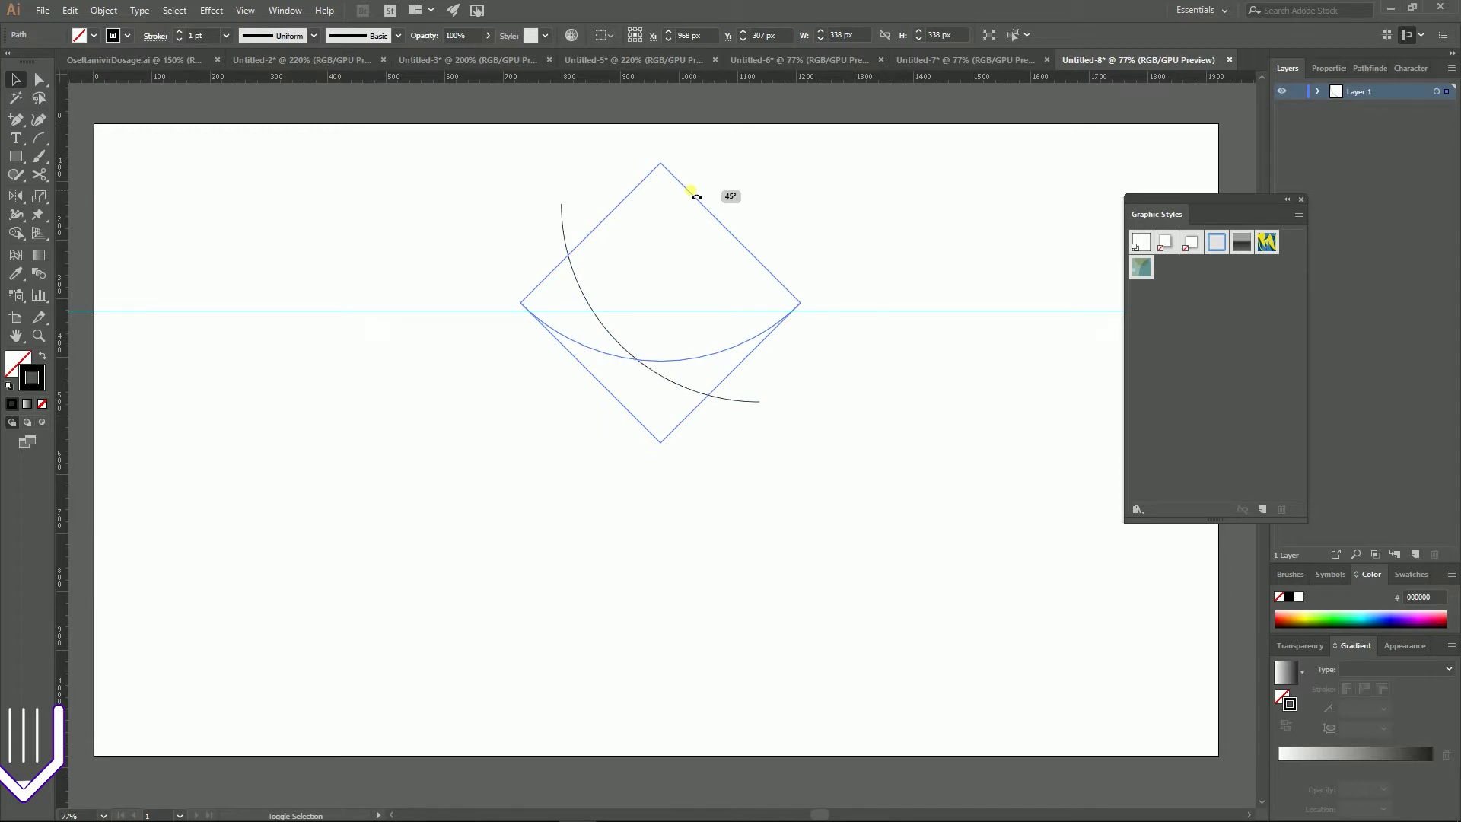
drag(696, 196, 693, 190)
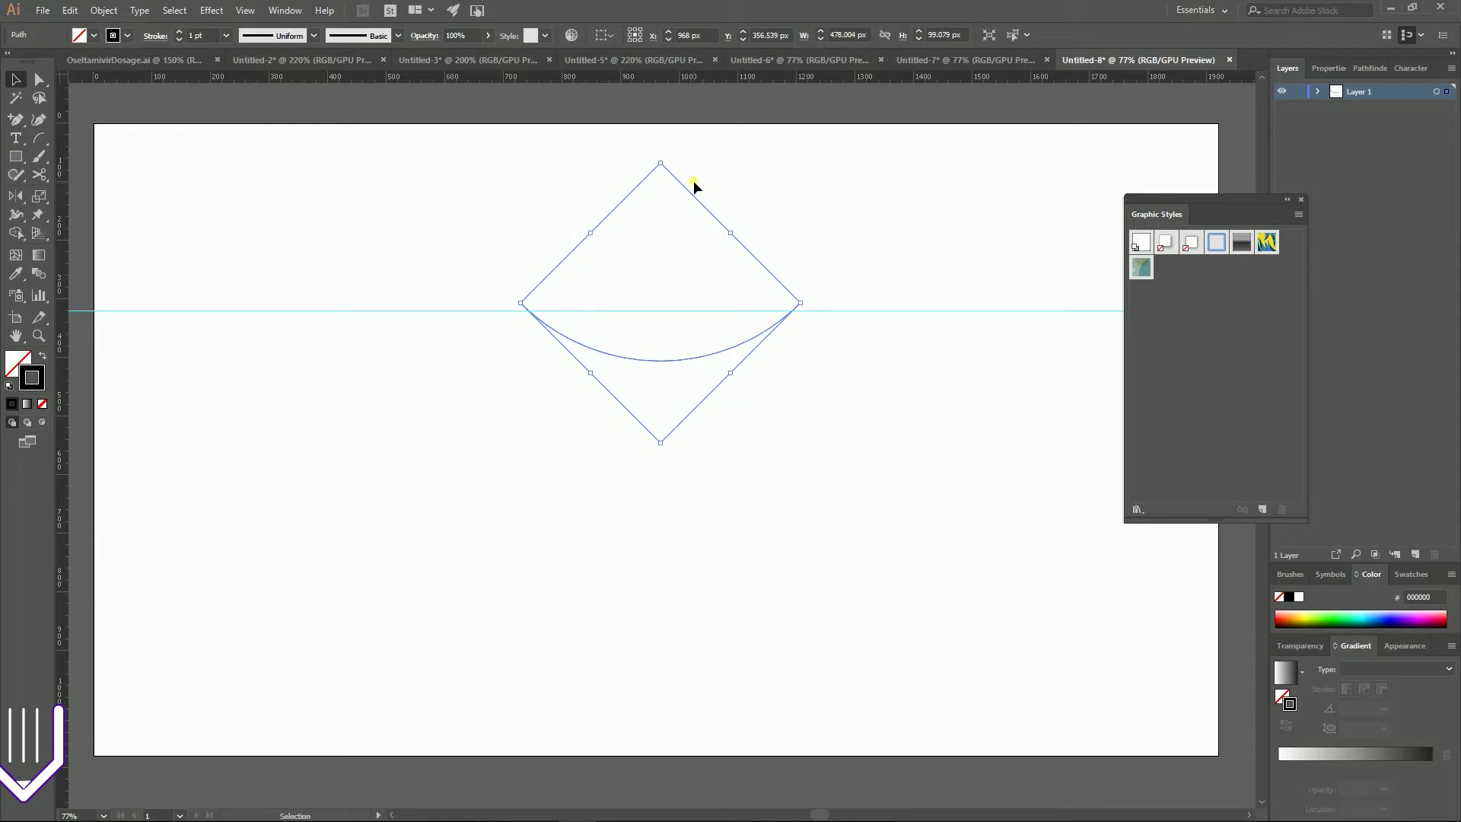
click(198, 37)
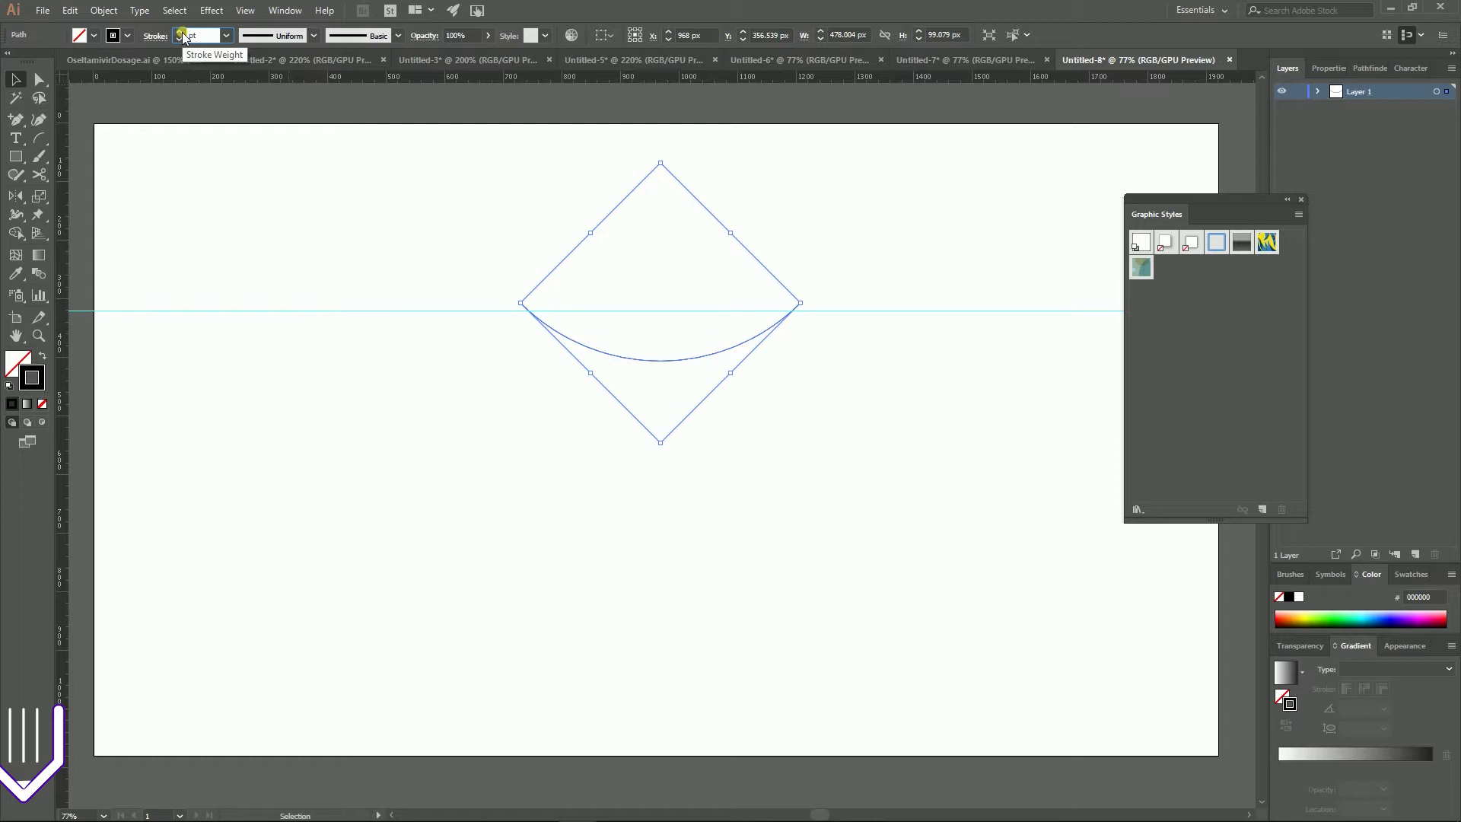
text(50)
key(Return)
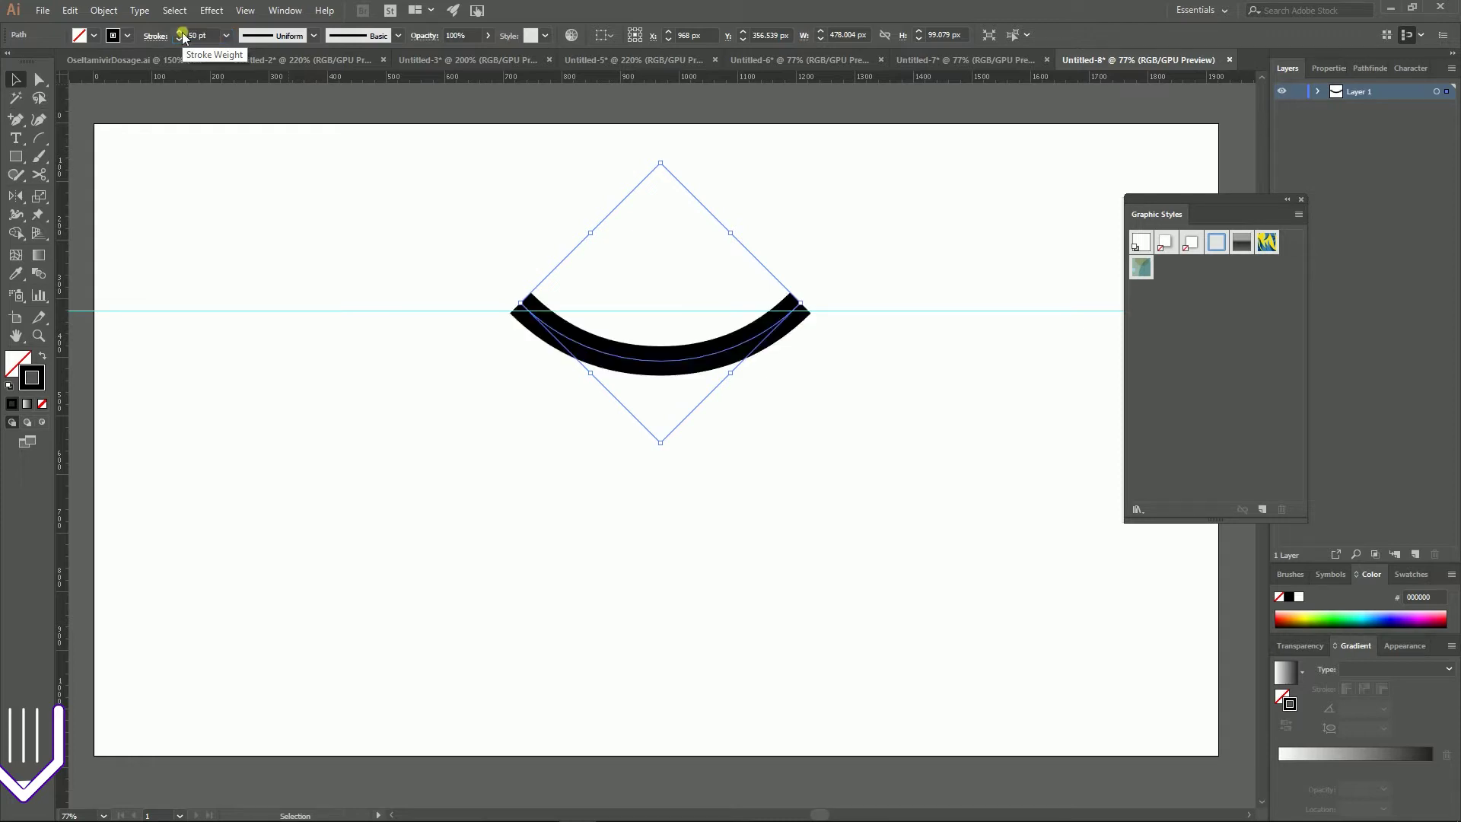
- Apply Width Profile 1 so the stroke tapers at both ends
click(314, 36)
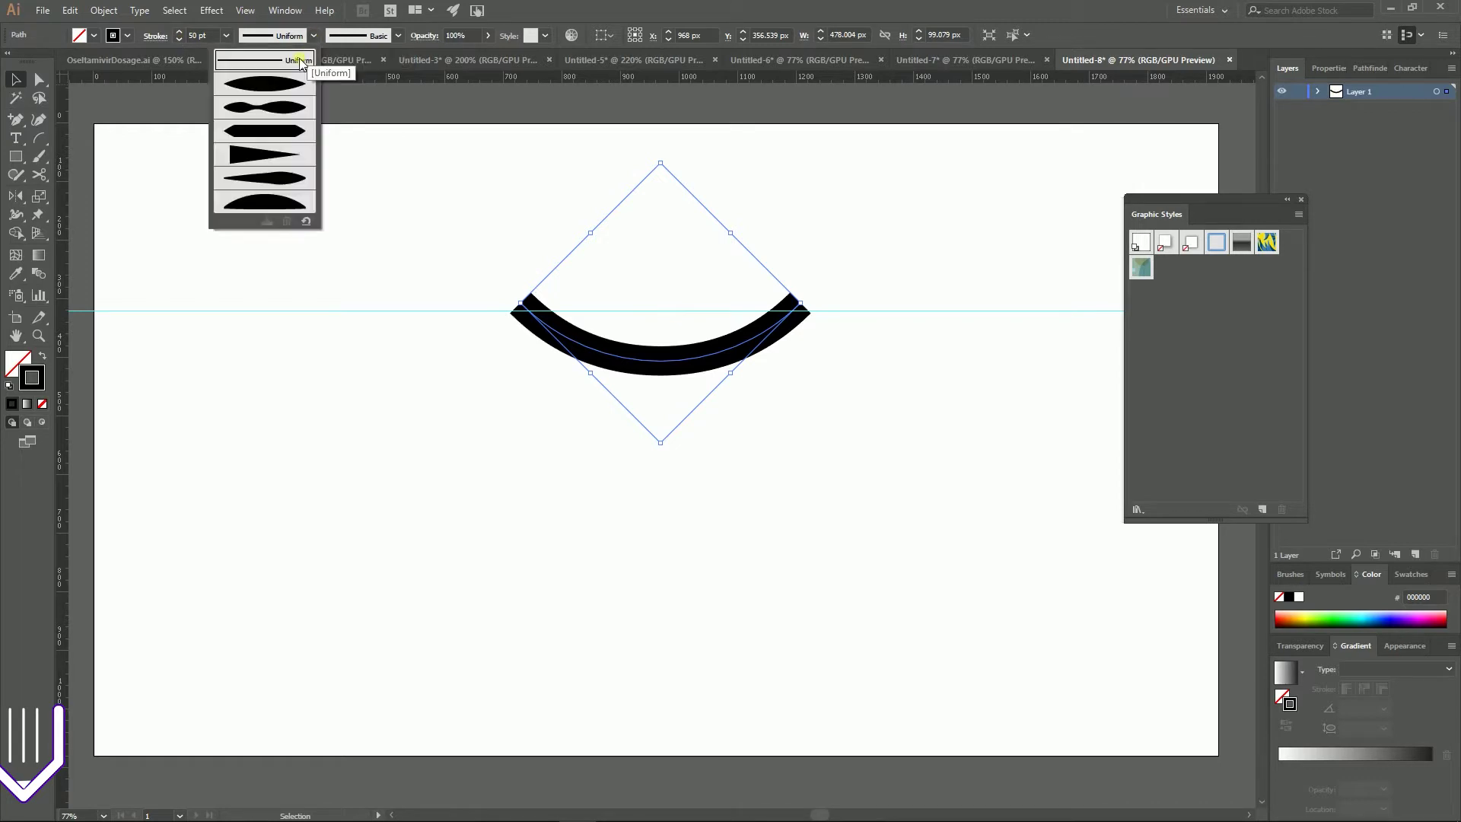
click(272, 90)
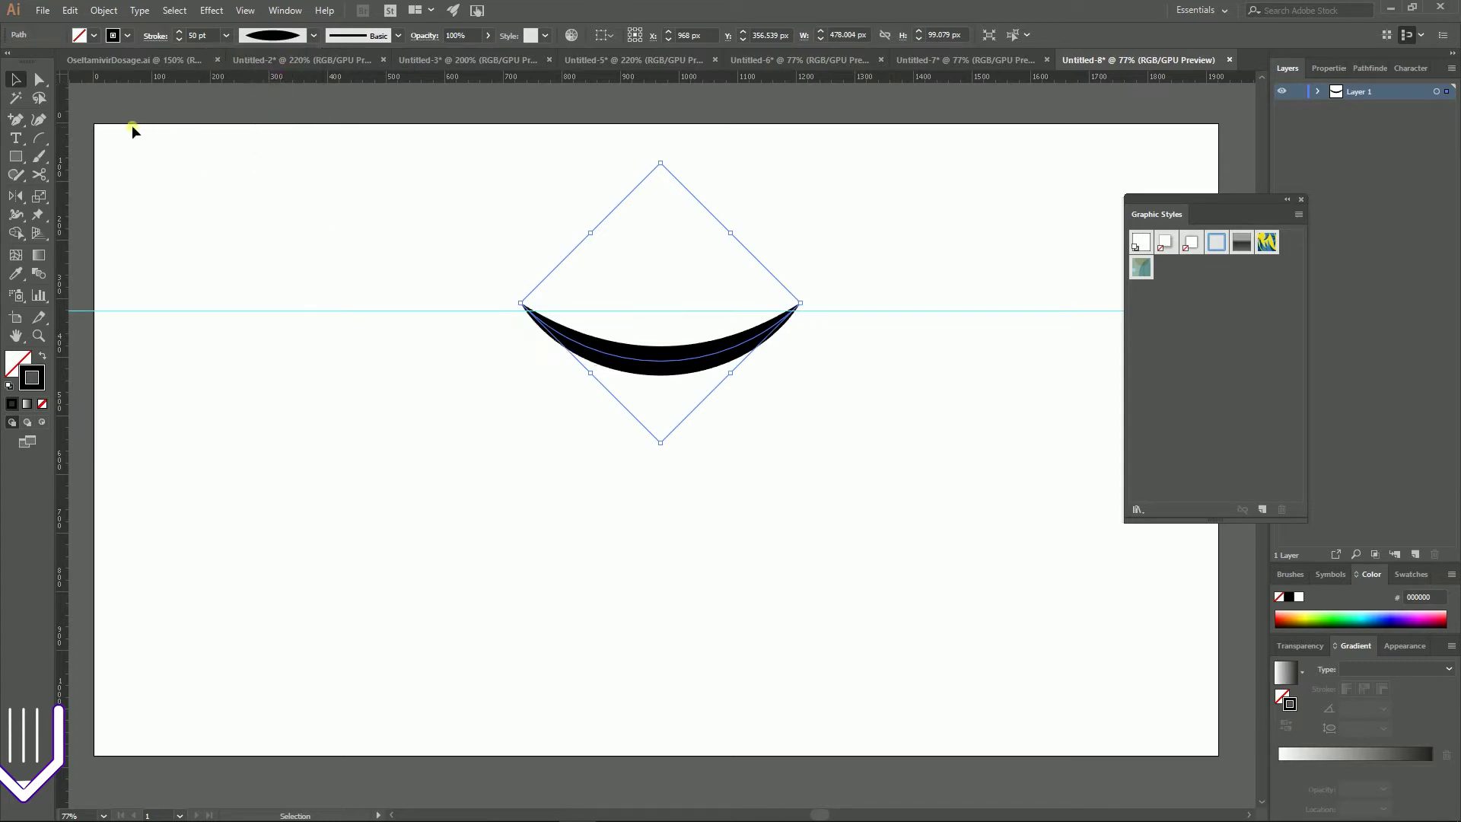
drag(15, 119, 93, 142)
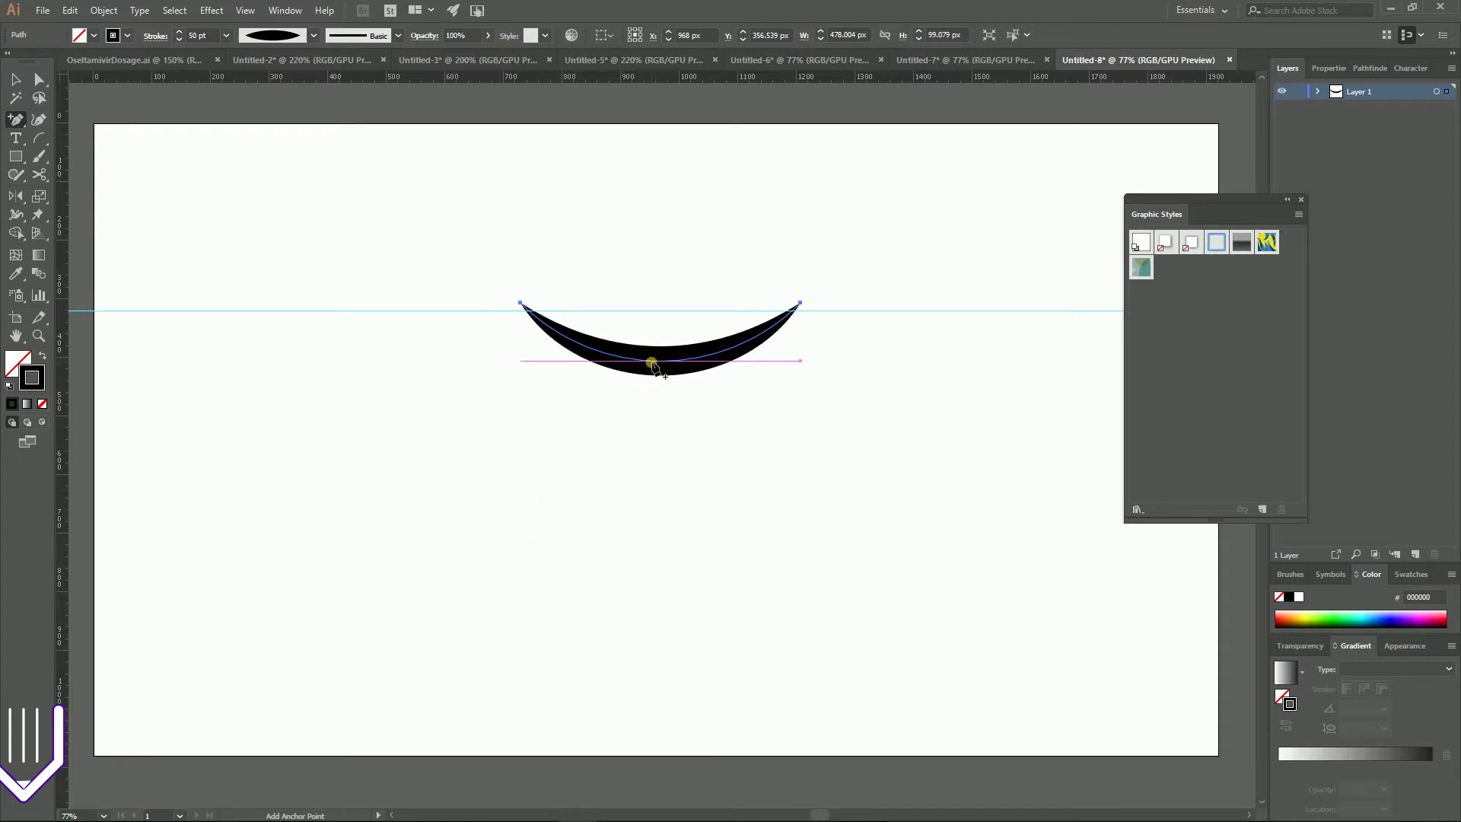
- Add an anchor at the tapered curve's bottom middle and drag that segment upward
click(245, 10)
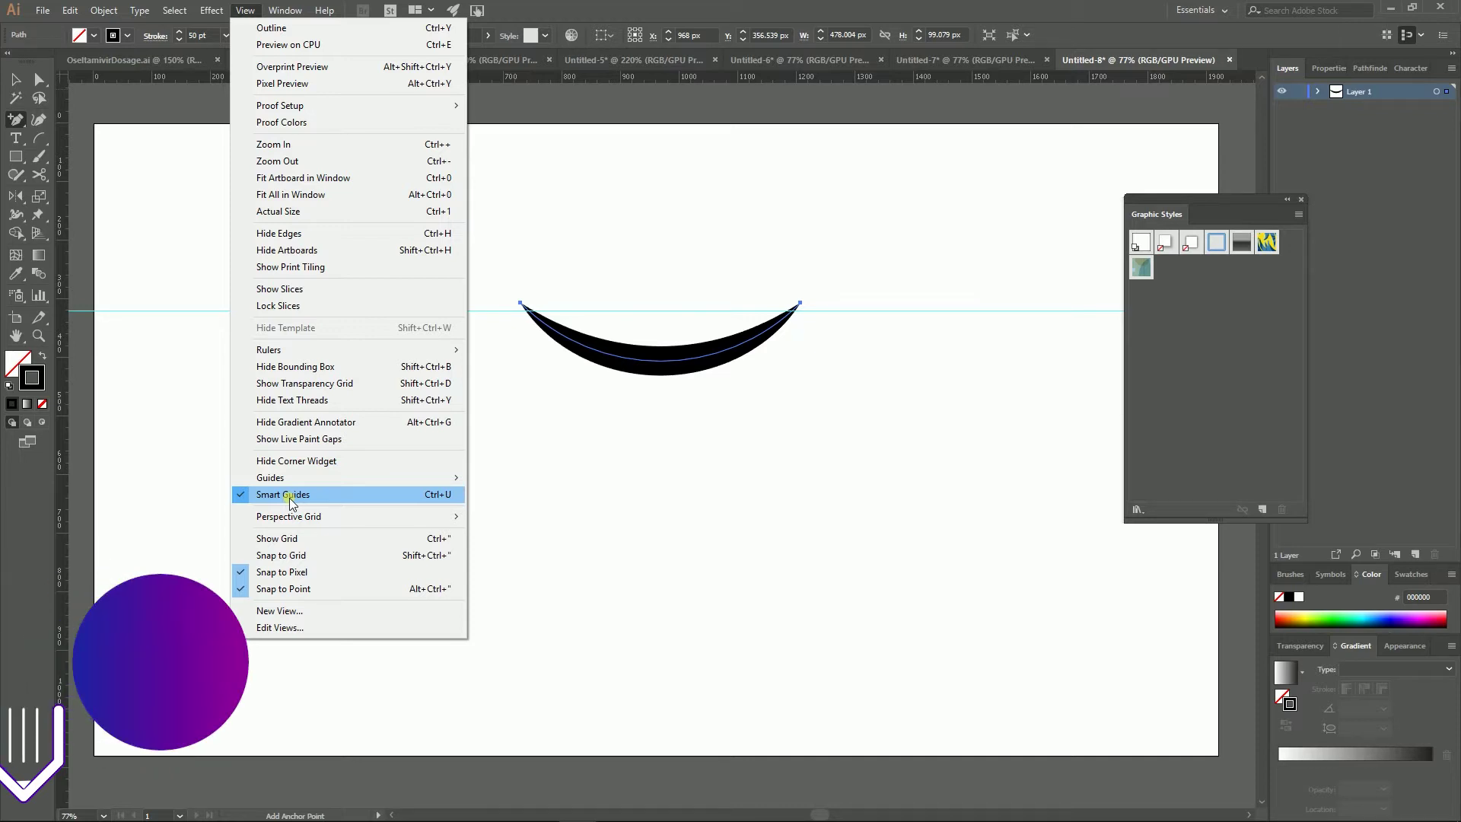
click(663, 306)
click(851, 438)
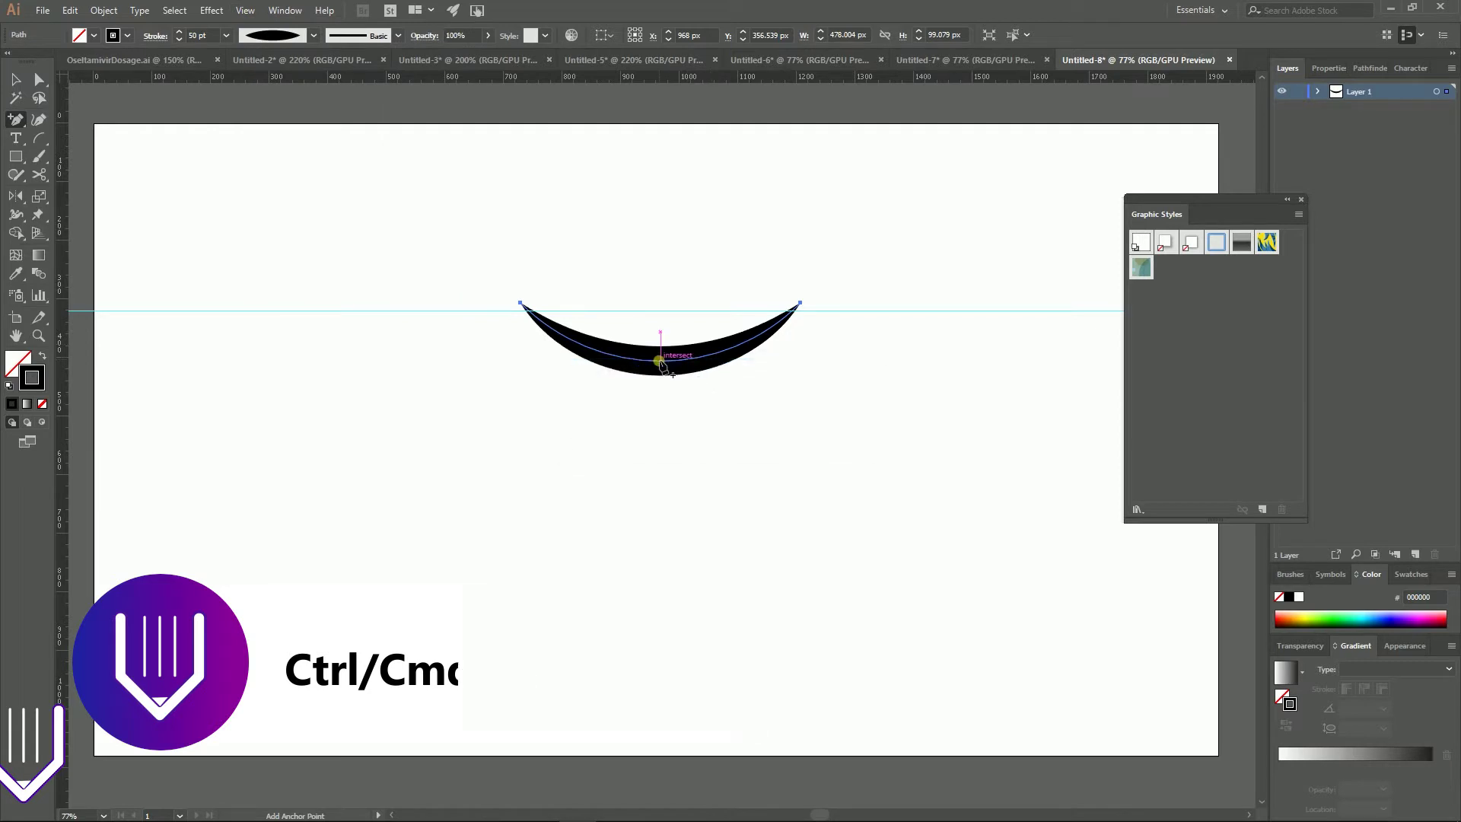
click(660, 364)
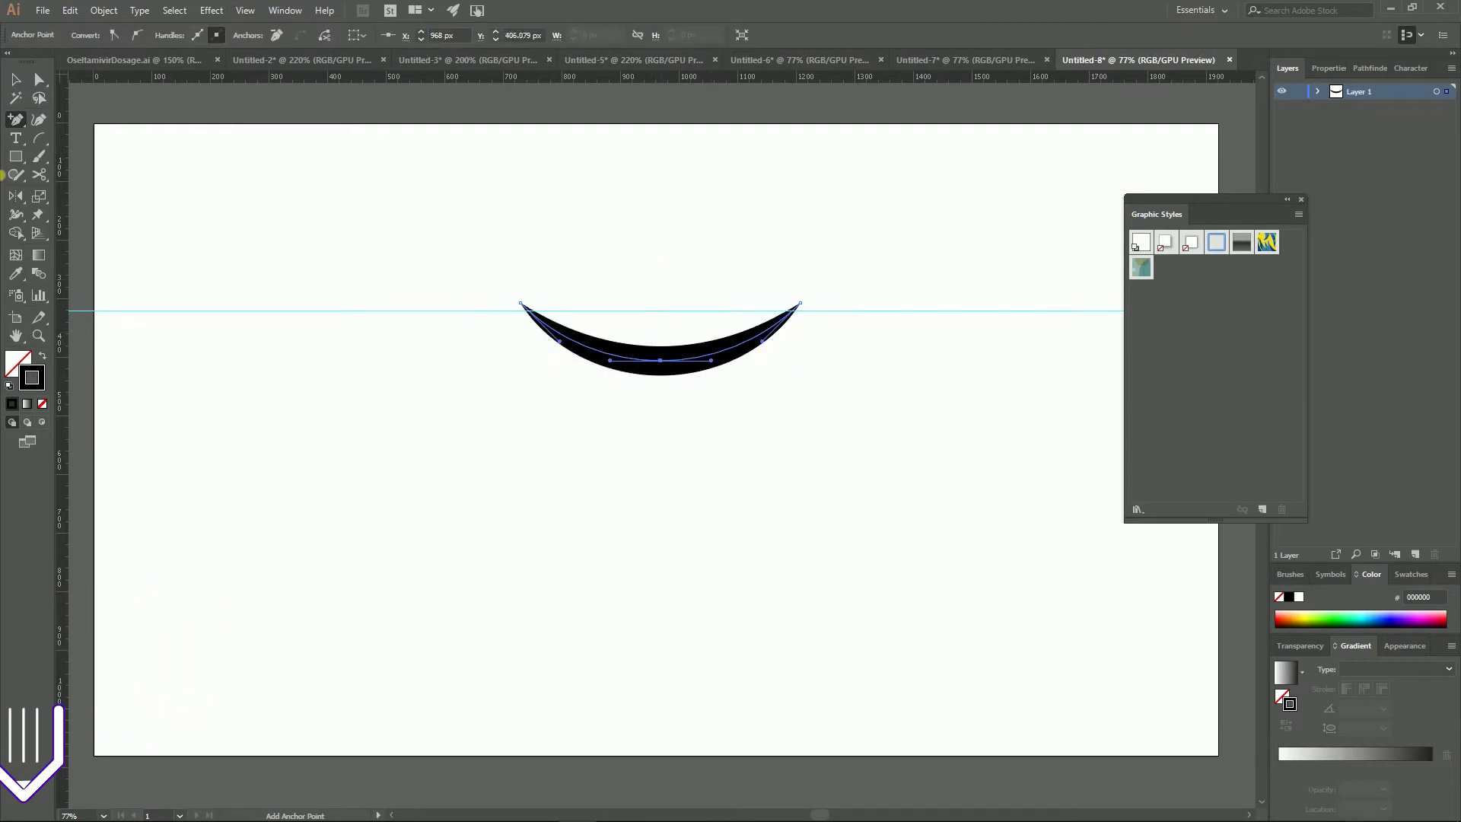
click(39, 80)
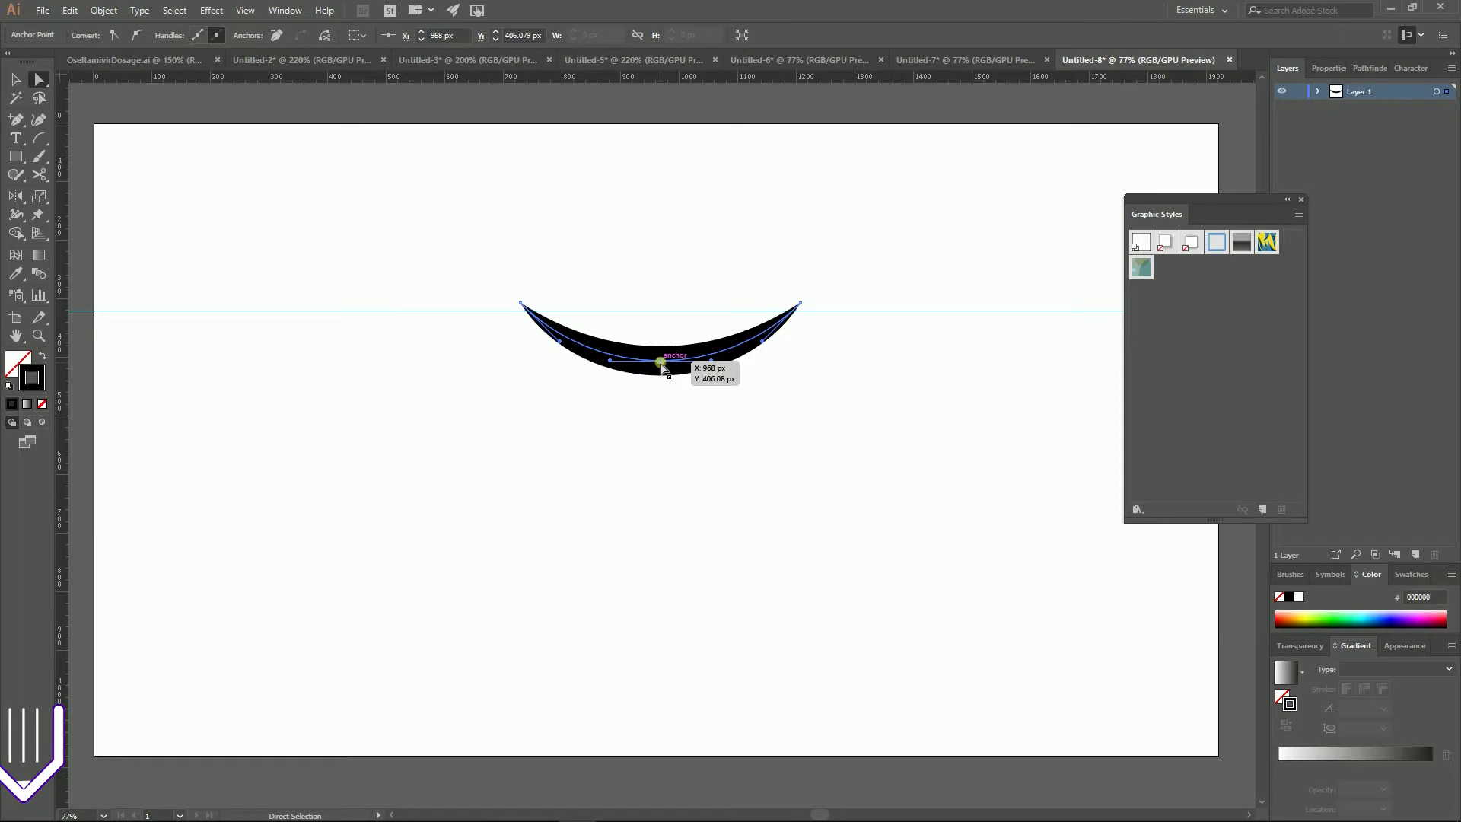
key(ctrl+shift+a)
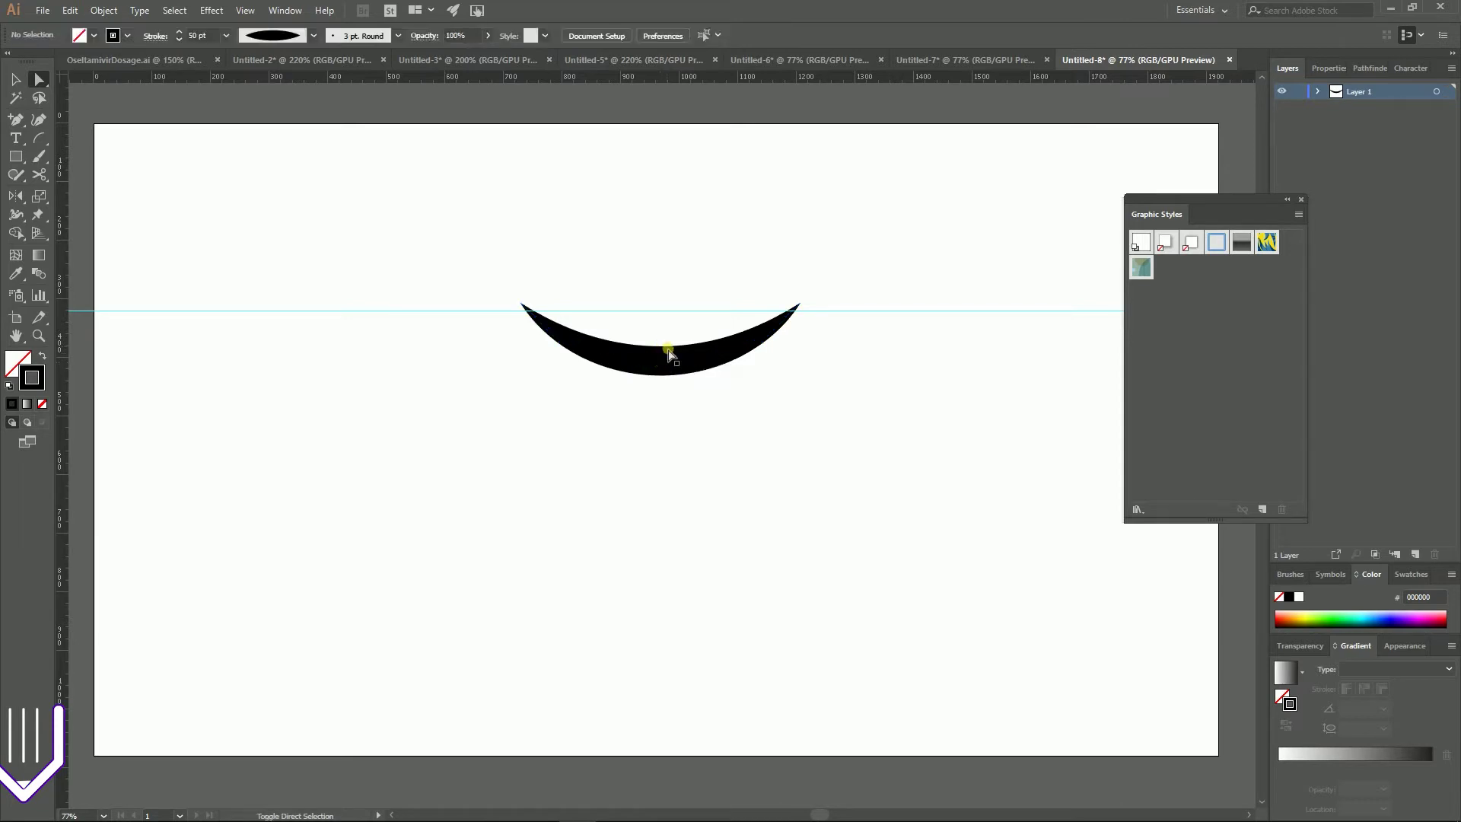
drag(663, 362, 656, 299)
key(ctrl+shift+a)
click(10, 82)
- Thicken the moustache stroke to 77 pt and duplicate it to the left
click(659, 294)
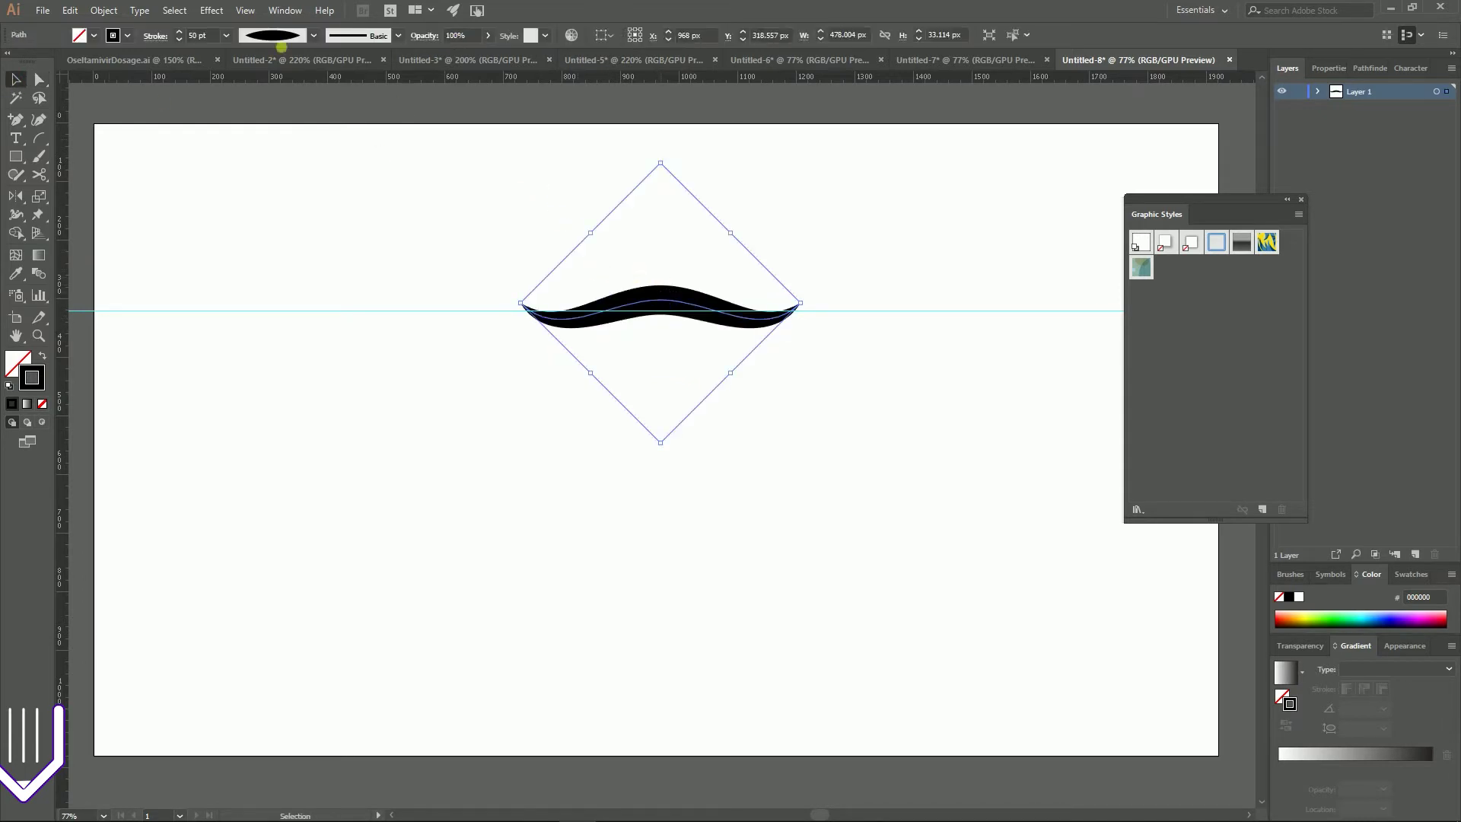
click(181, 32)
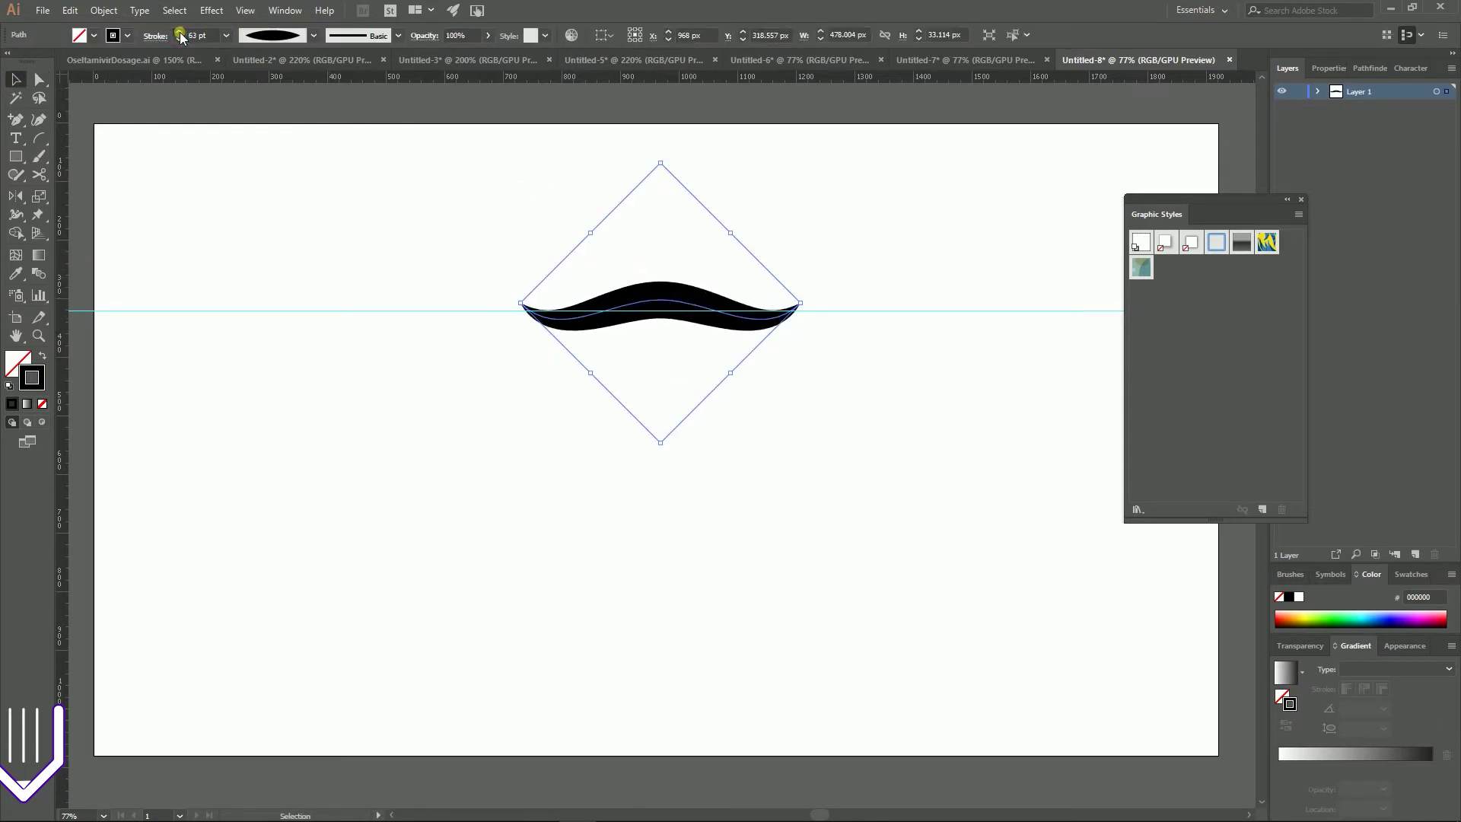
drag(649, 297, 295, 302)
- Select the right moustache's end anchors and scale them taller and more curved
click(39, 80)
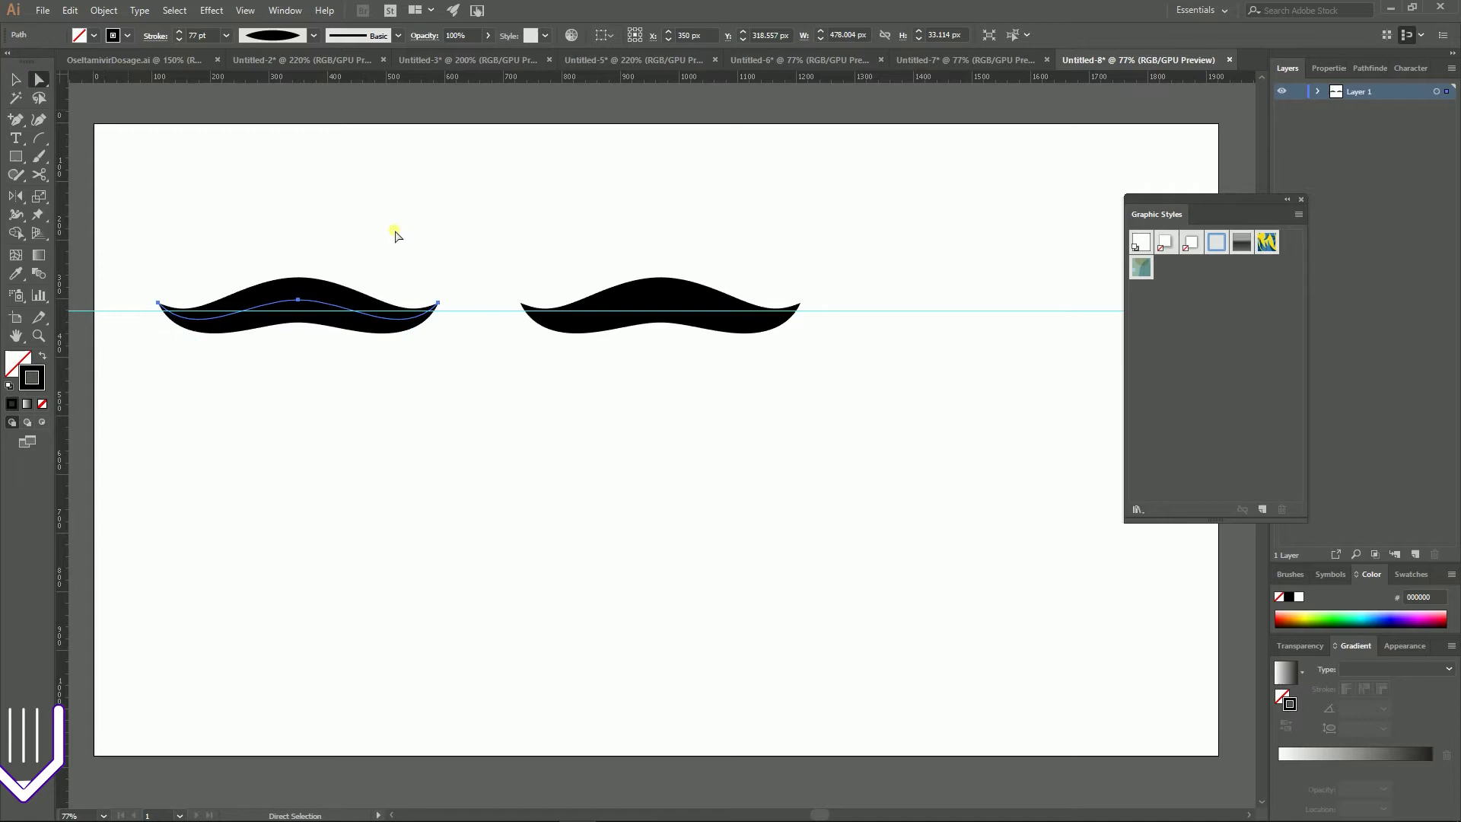
click(521, 303)
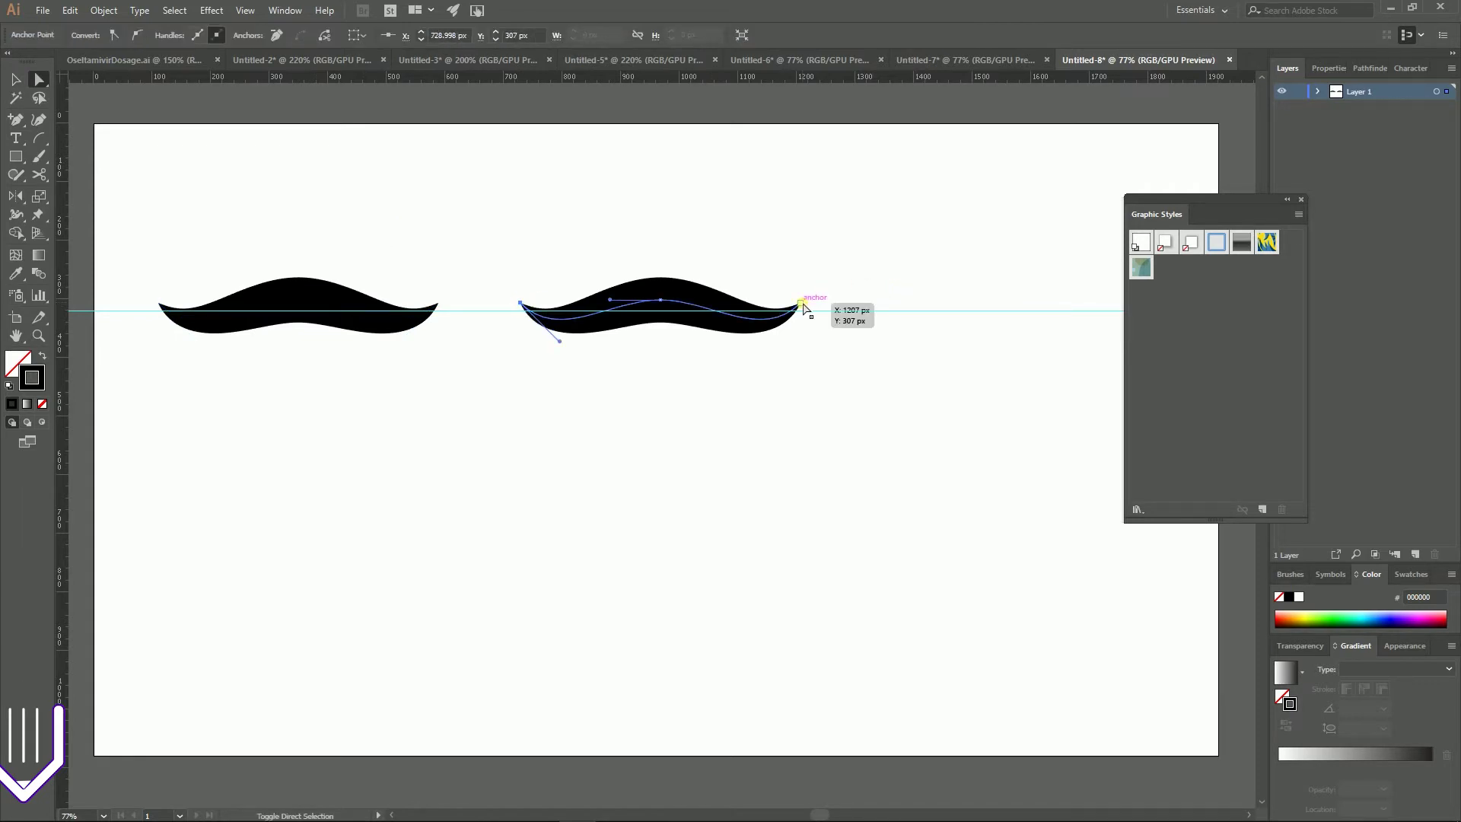
shift+click(801, 303)
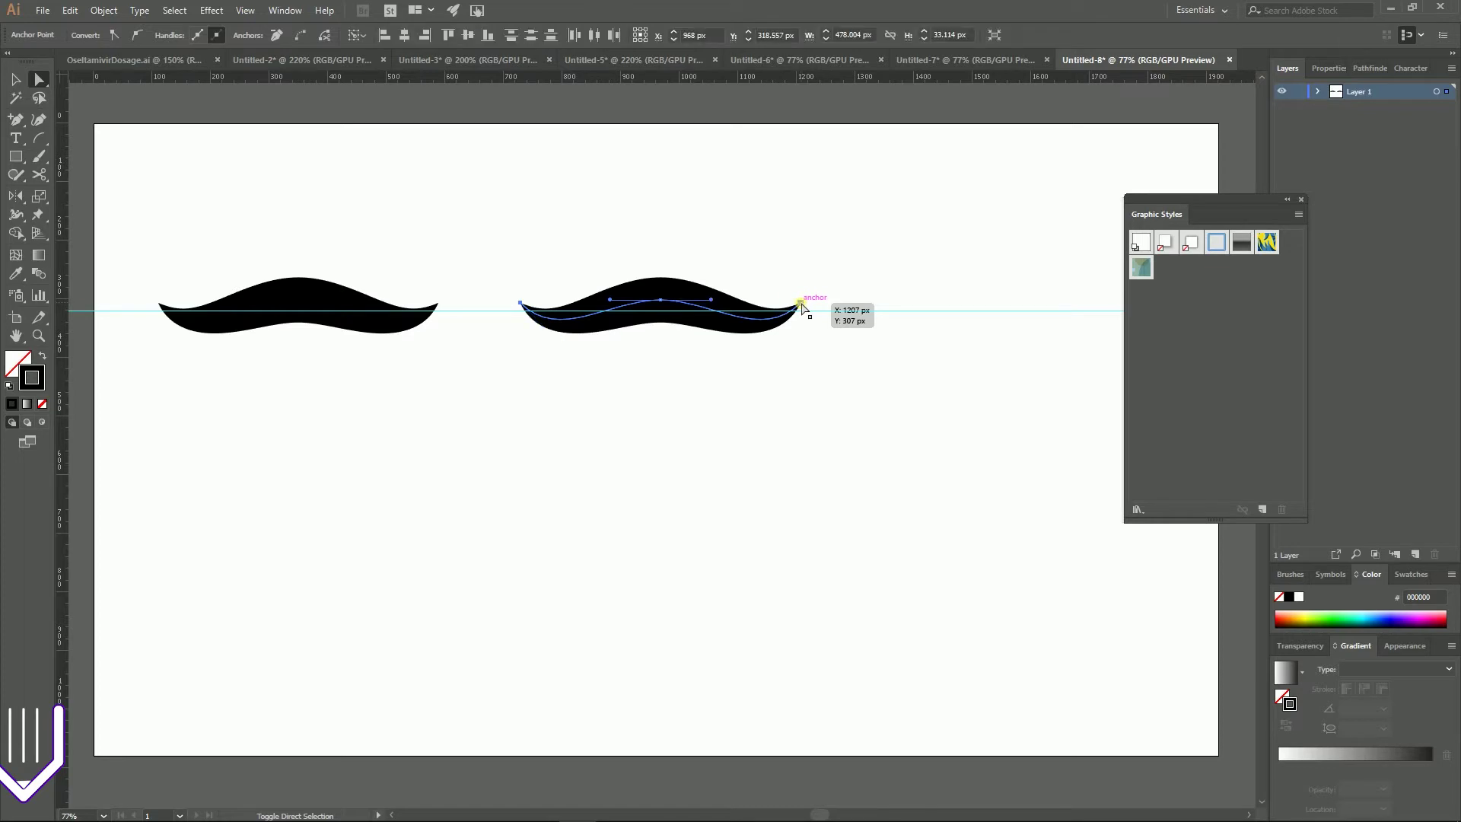
click(40, 198)
drag(39, 199, 83, 196)
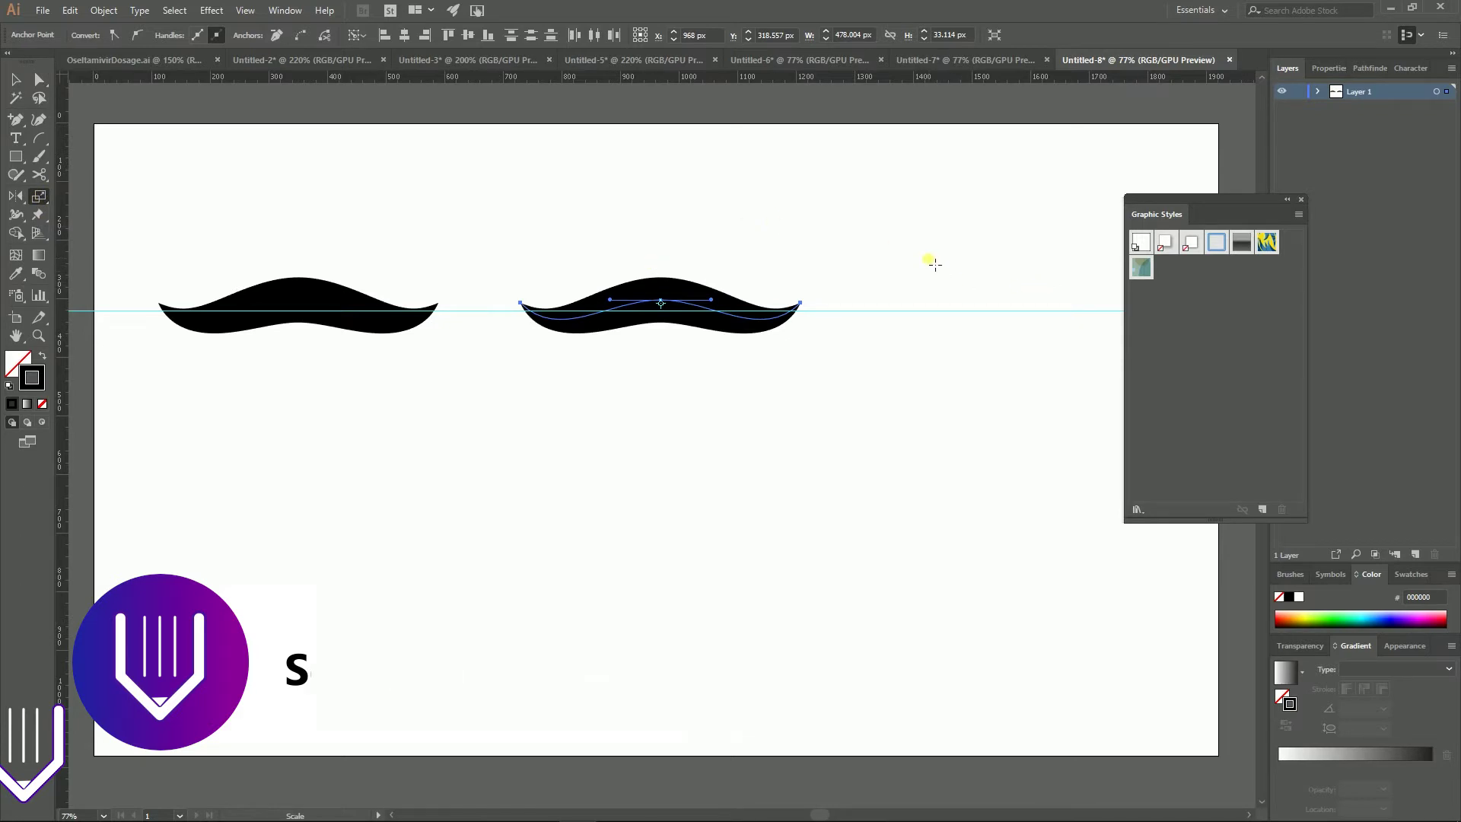
drag(935, 261, 982, 344)
drag(978, 271, 981, 261)
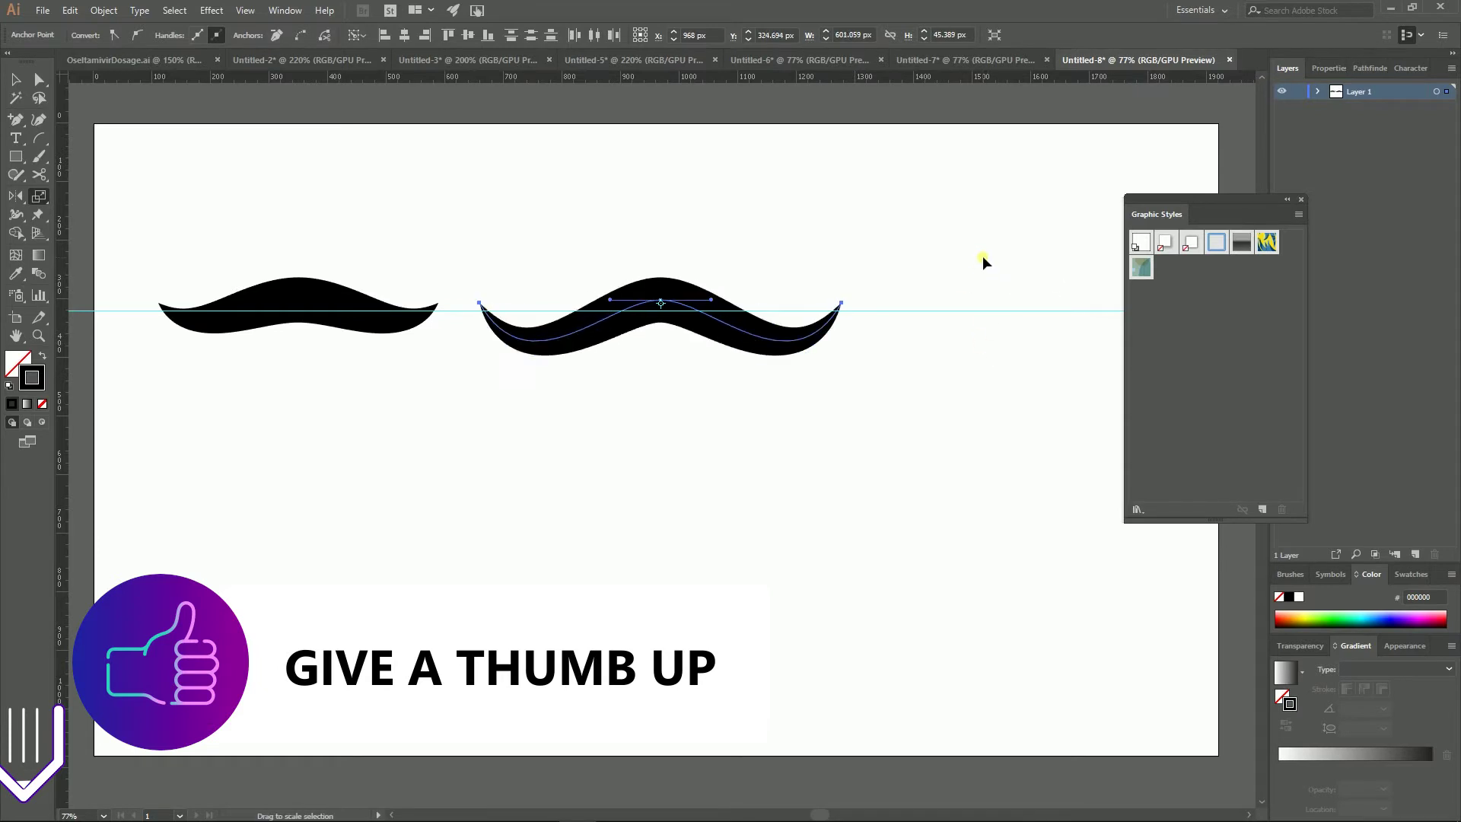
- Place a copy of the reshaped moustache below the first and delete the original
key(v)
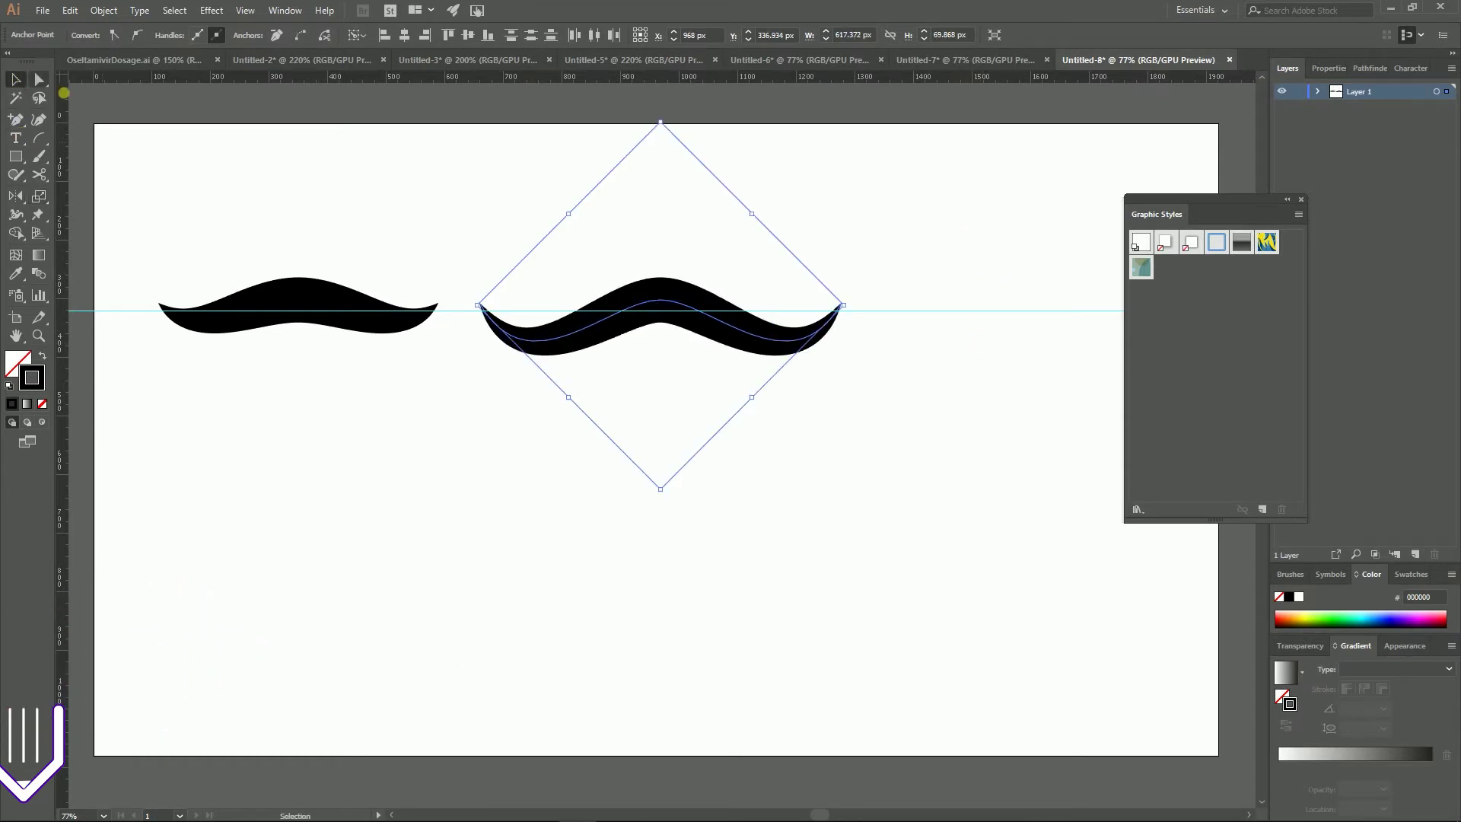
drag(655, 296, 294, 377)
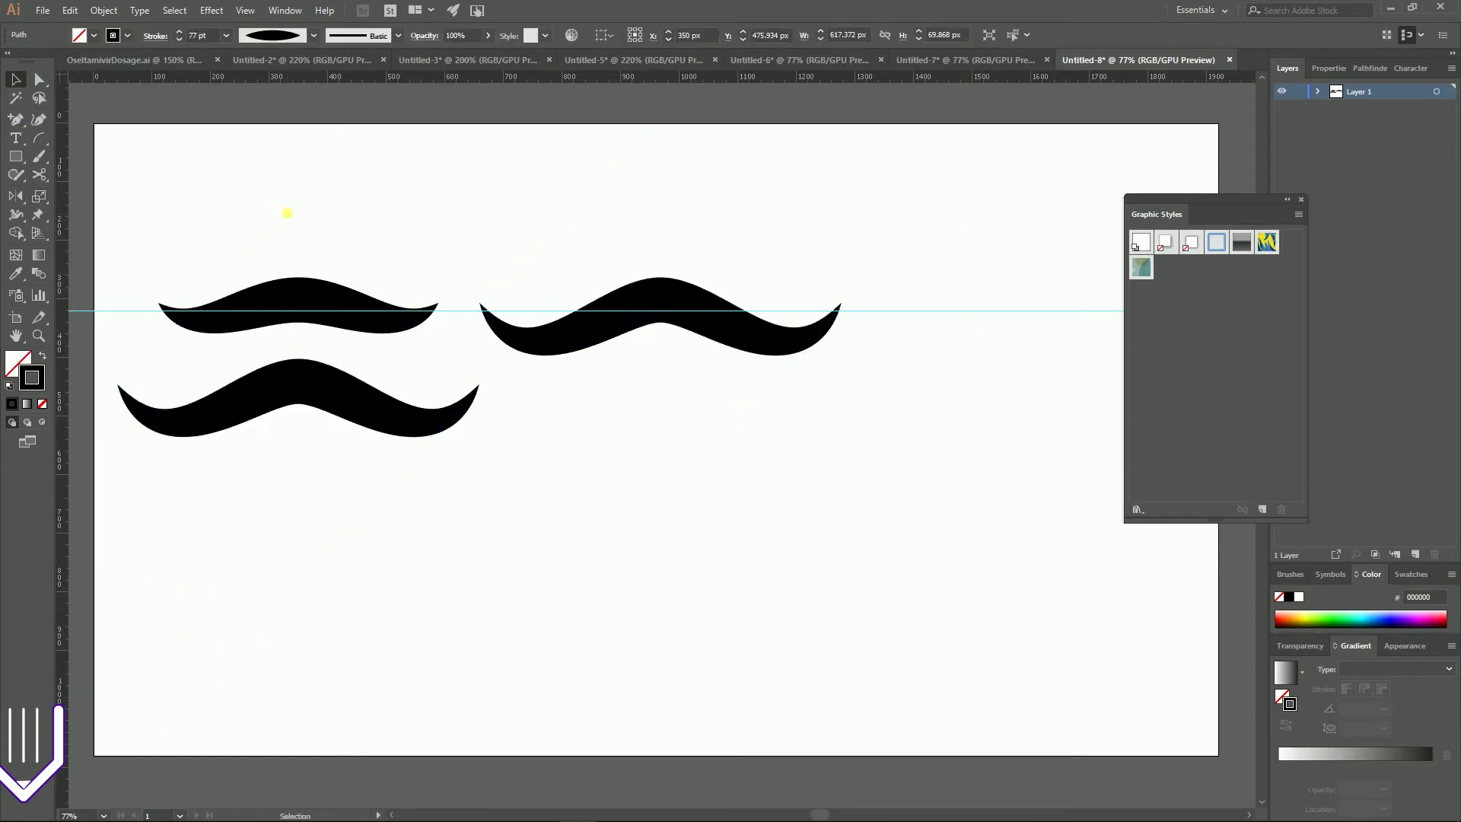
click(287, 212)
click(658, 318)
key(Delete)
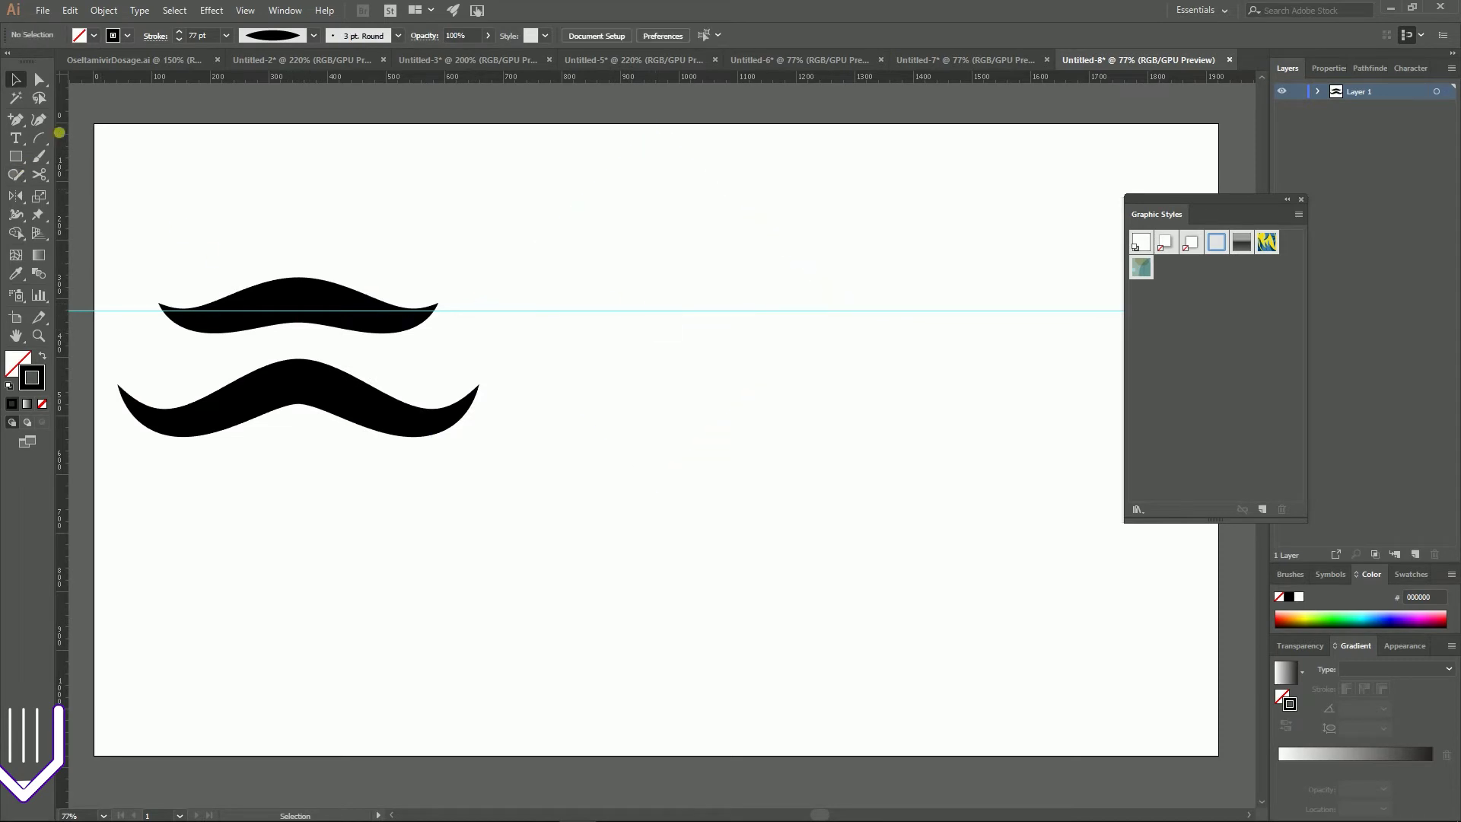
click(39, 137)
- Draw an arc right of the moustaches and rotate it to about 74°
drag(663, 285, 810, 431)
click(15, 80)
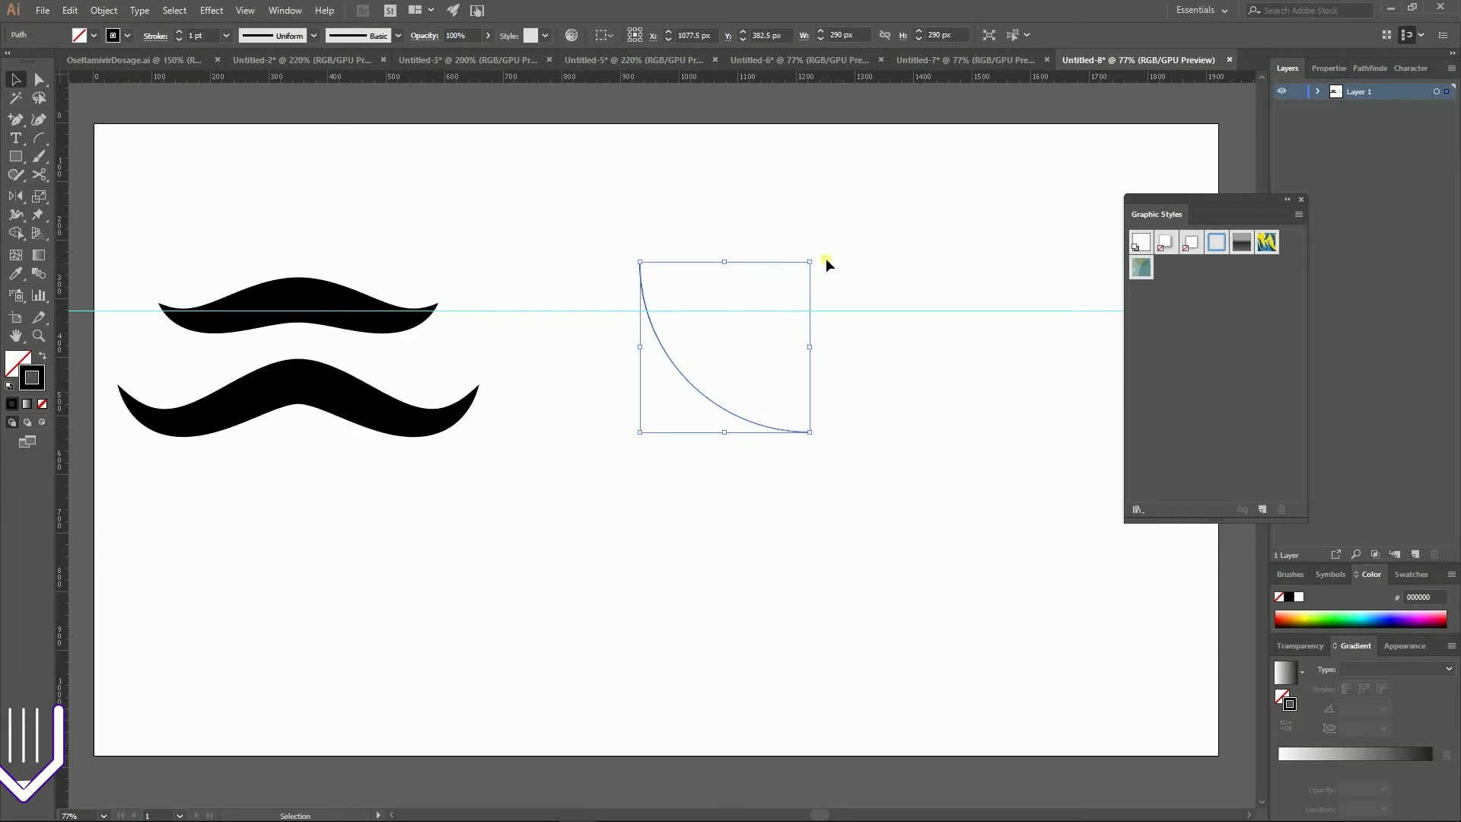
drag(813, 260, 691, 271)
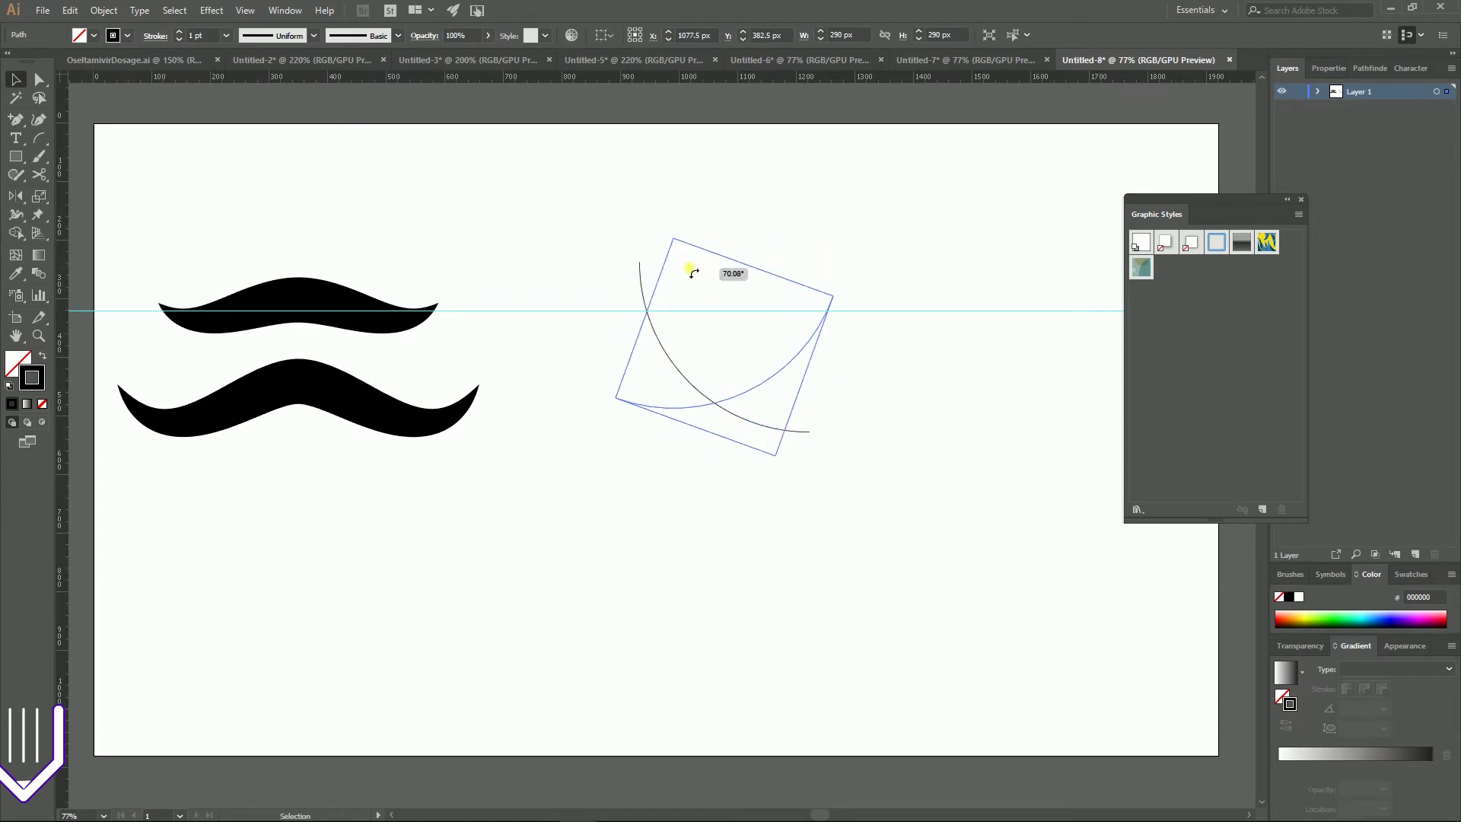
drag(693, 272, 697, 265)
- Shift the arc slightly left and set its stroke weight to 120 pt
click(861, 244)
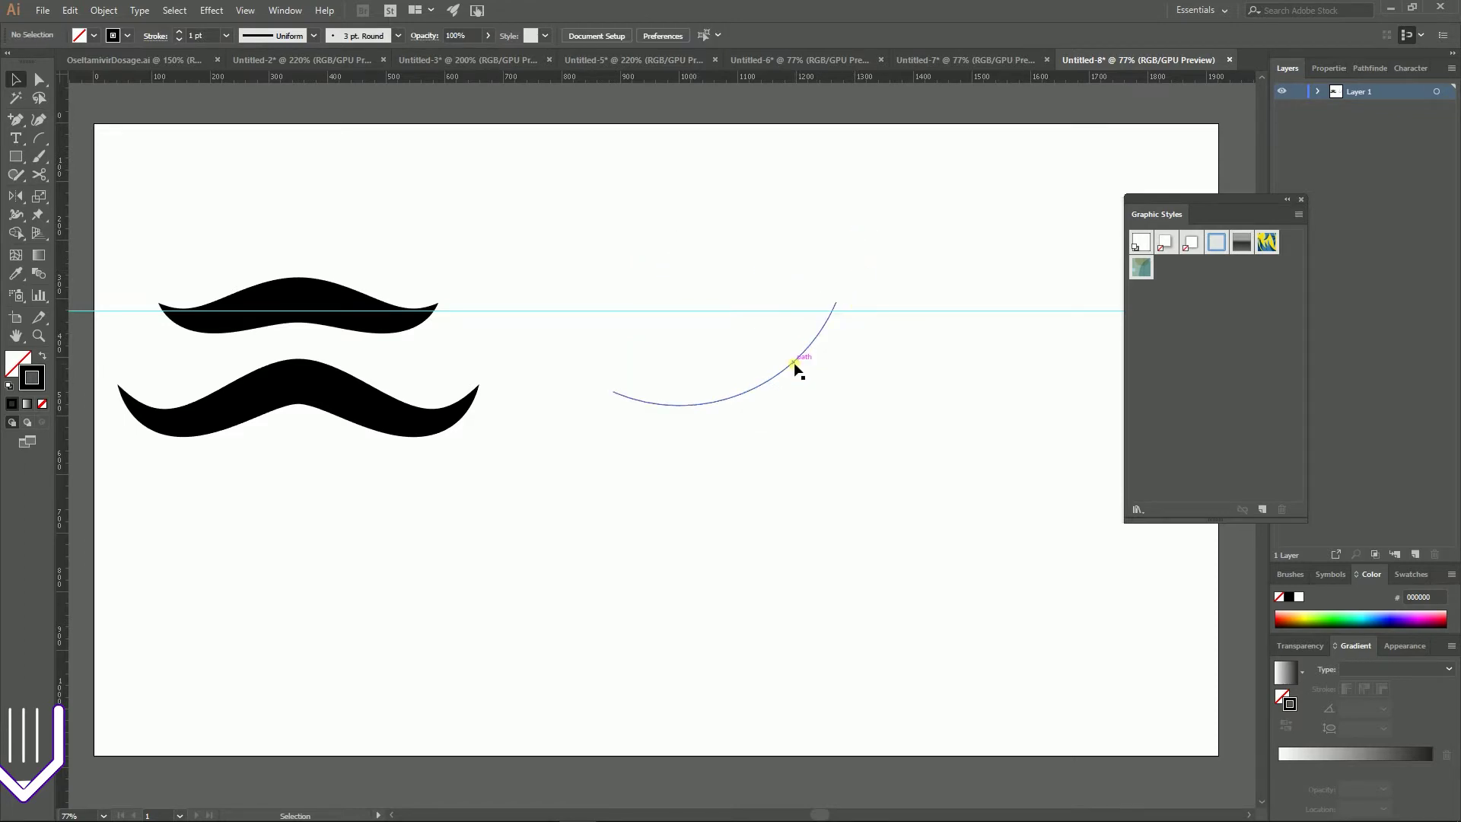
drag(795, 368, 767, 367)
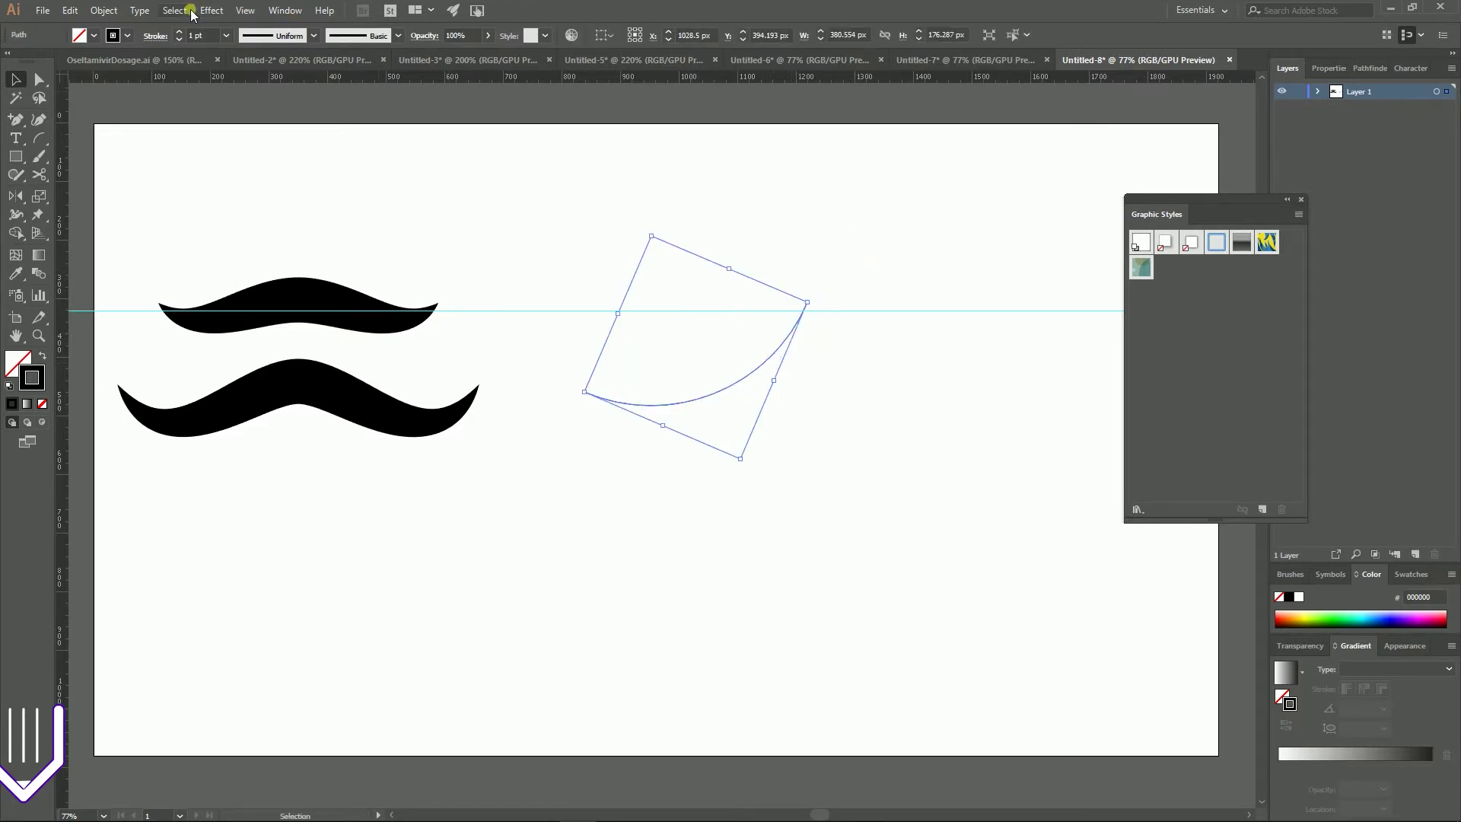
click(180, 39)
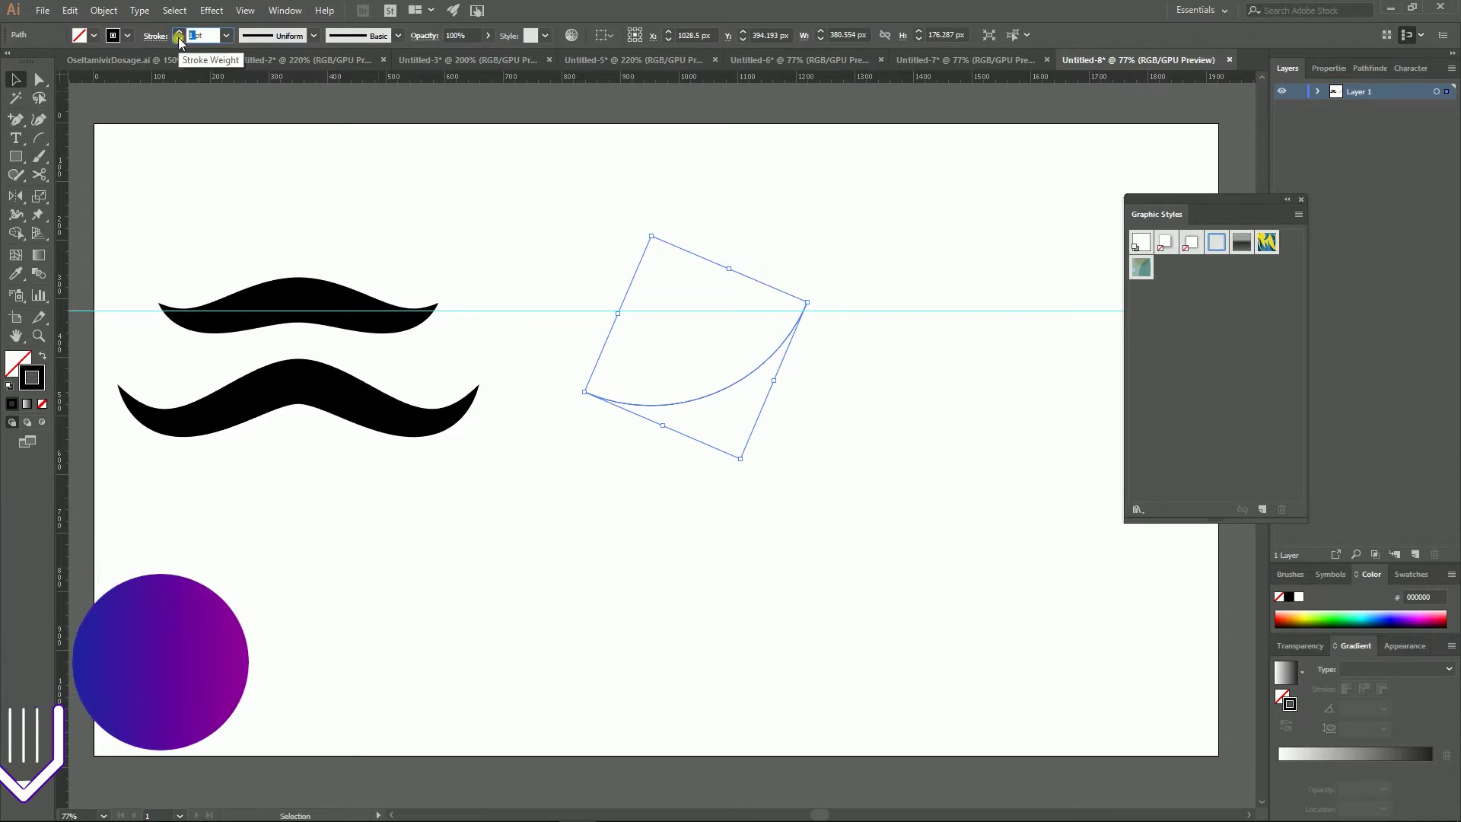
key(Right)
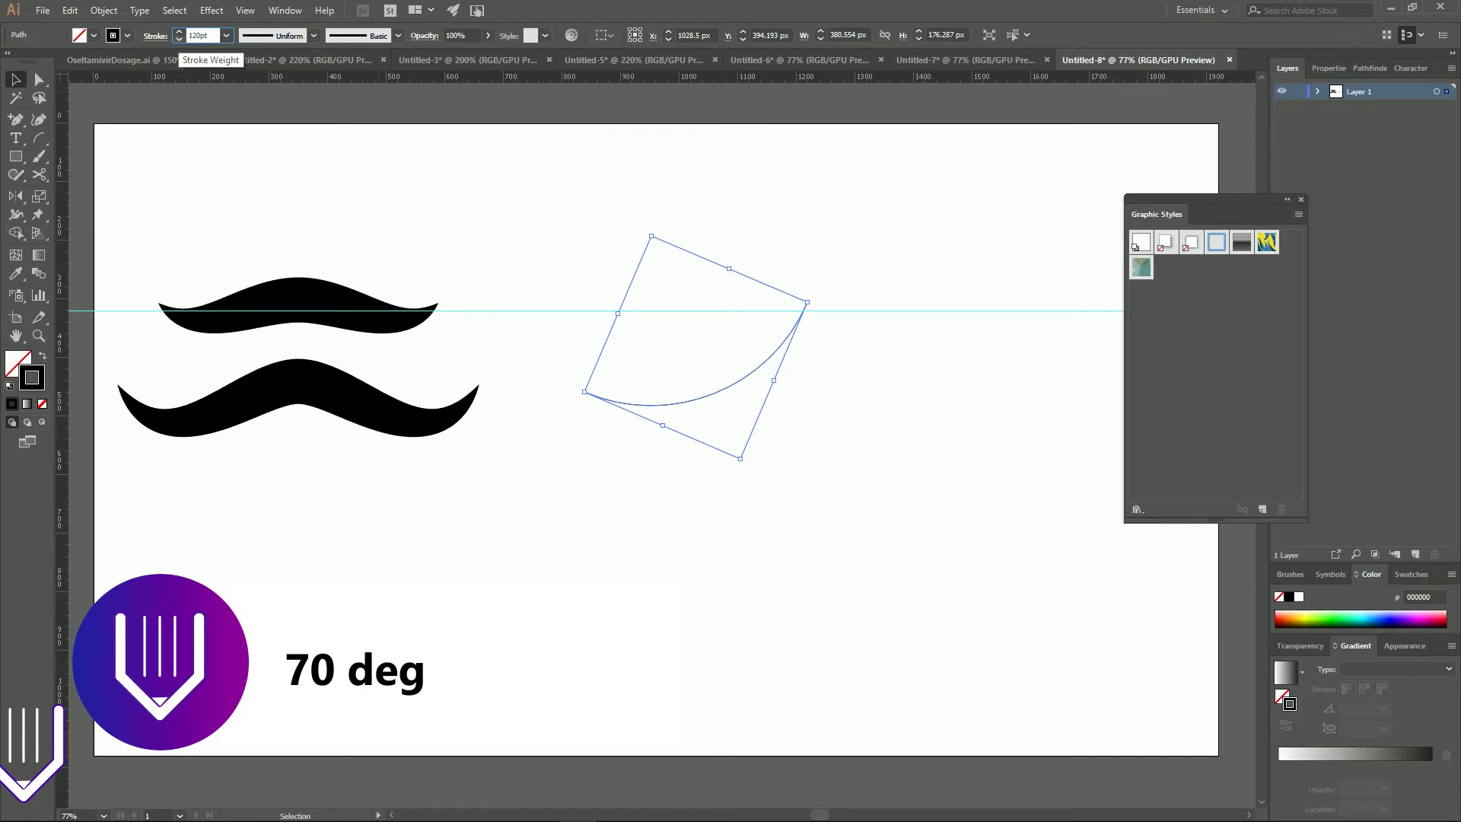
key(Return)
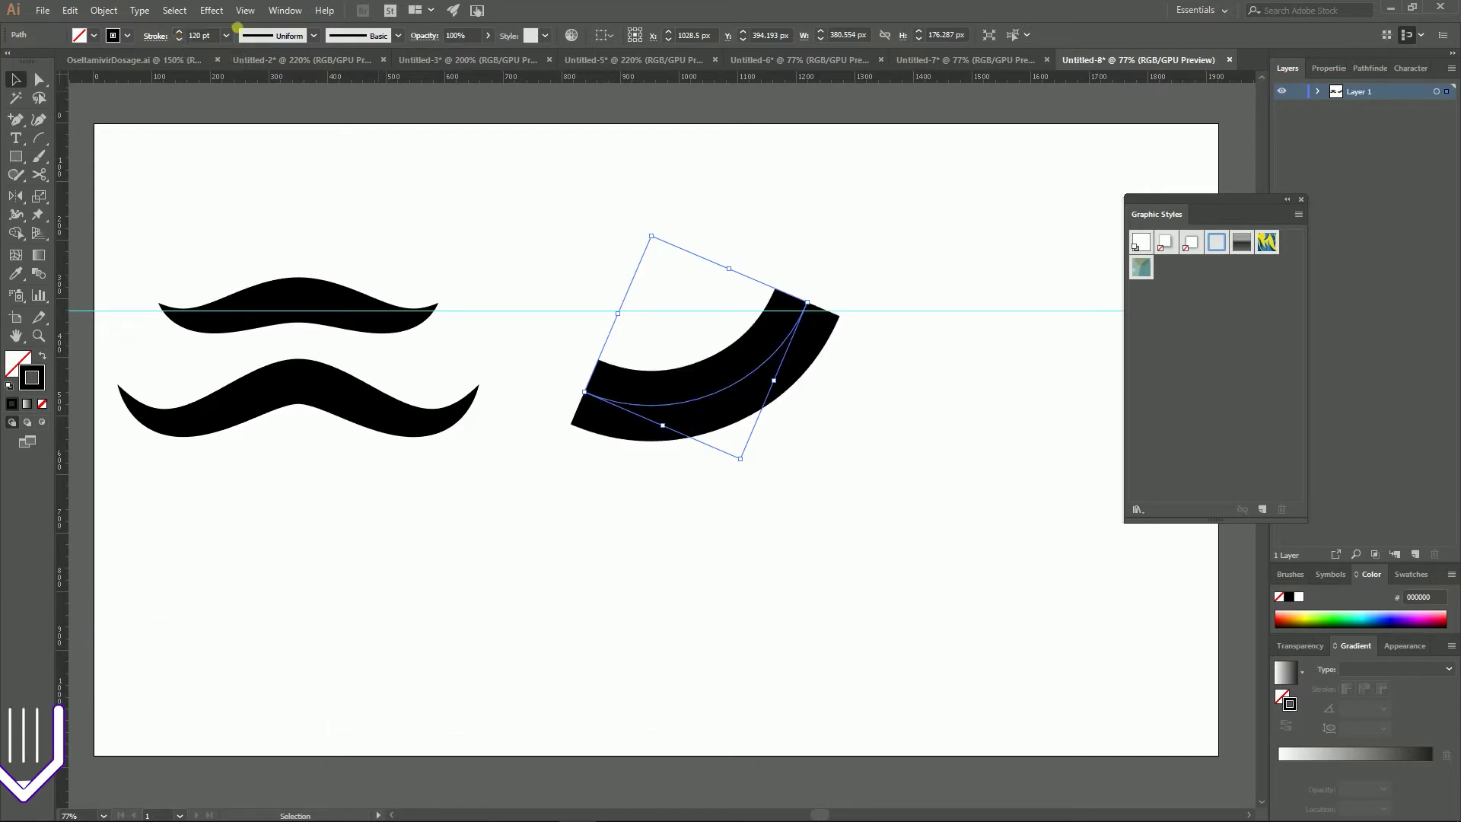
- Apply Width Profile 4, Round Join and Round Cap, and flip the profile along the path
click(314, 36)
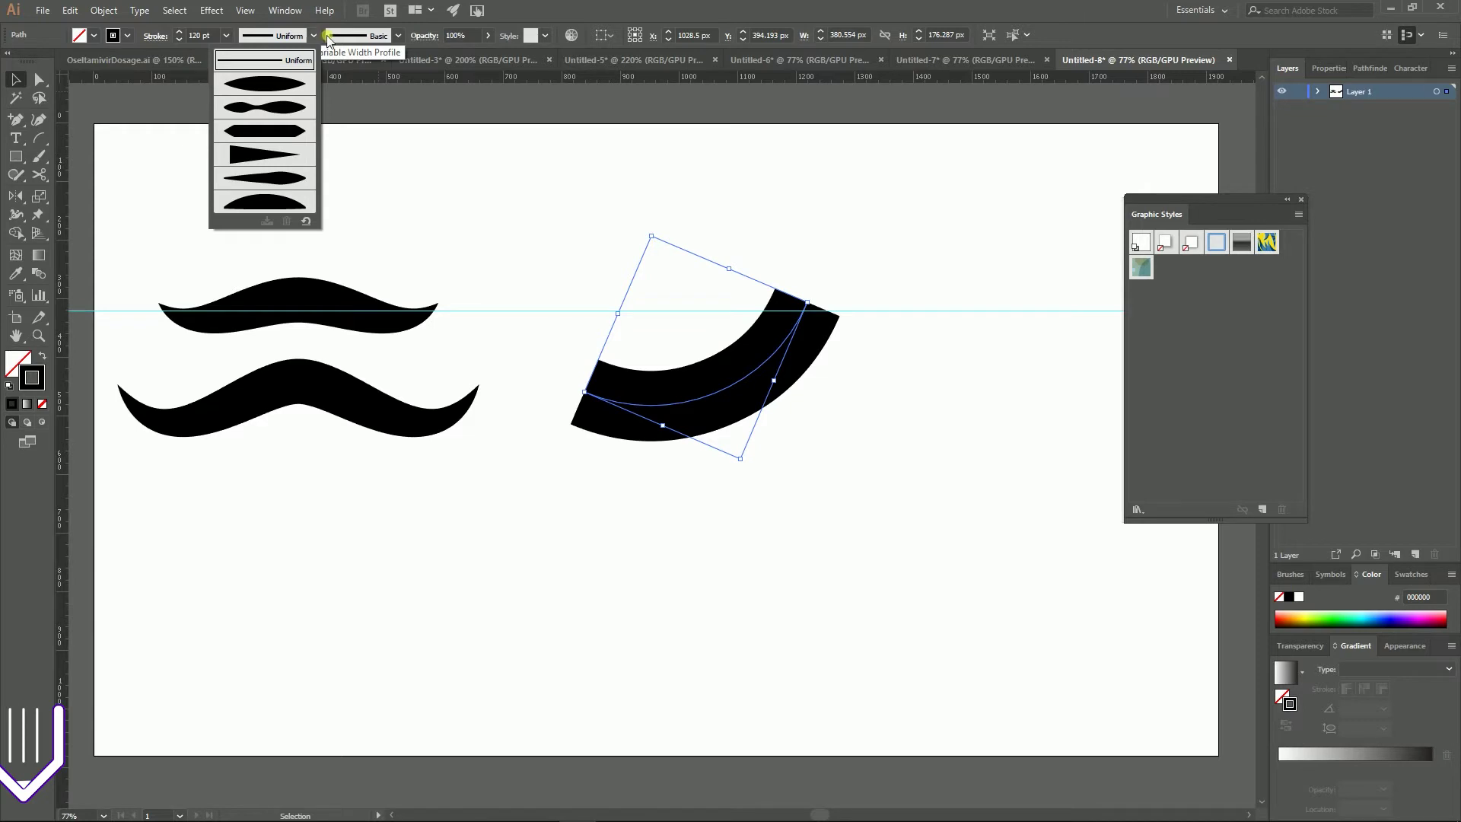
click(265, 157)
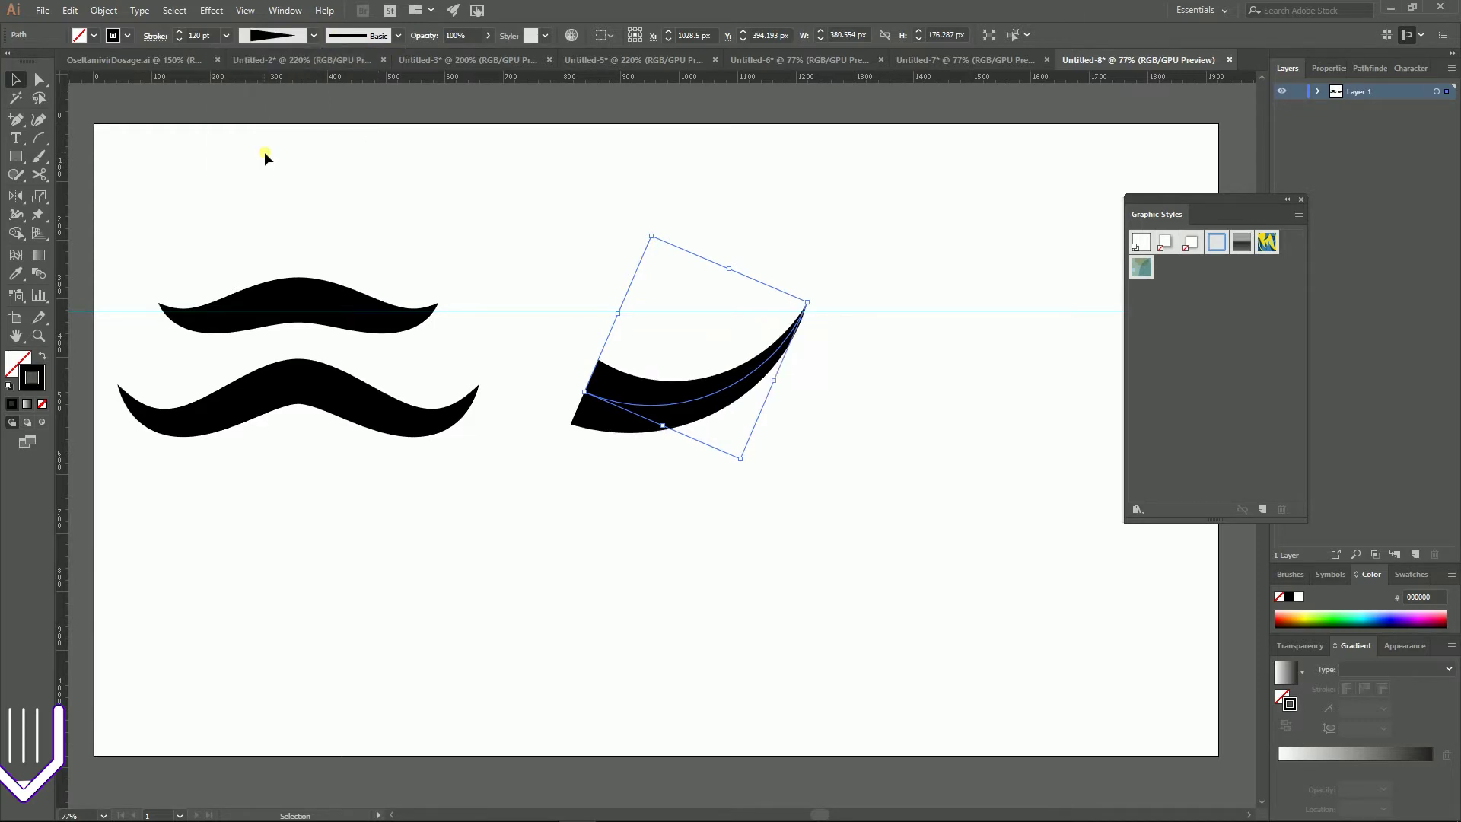
click(158, 38)
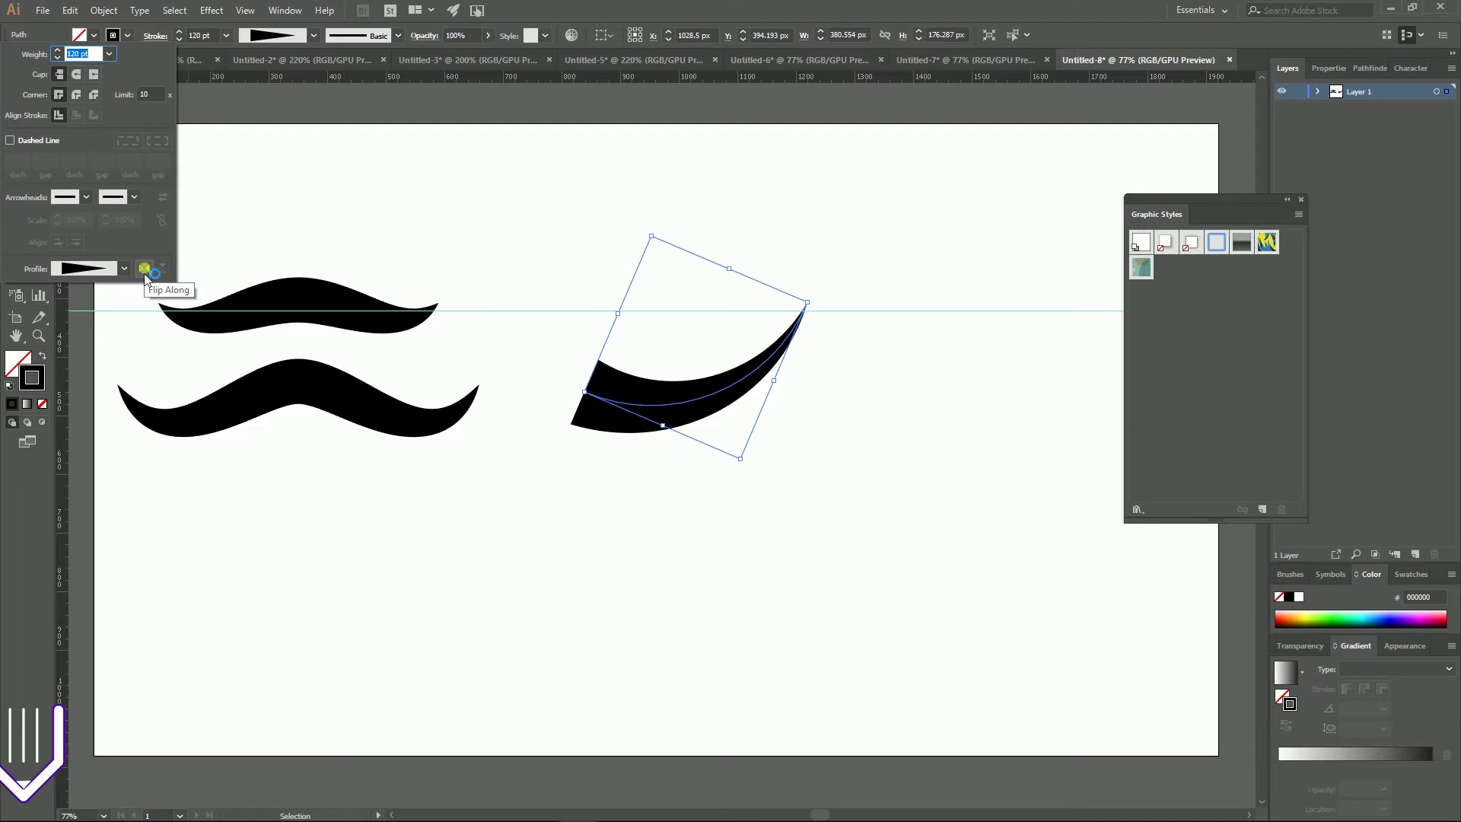
key(super+plus)
key(super+Escape)
click(76, 94)
click(77, 74)
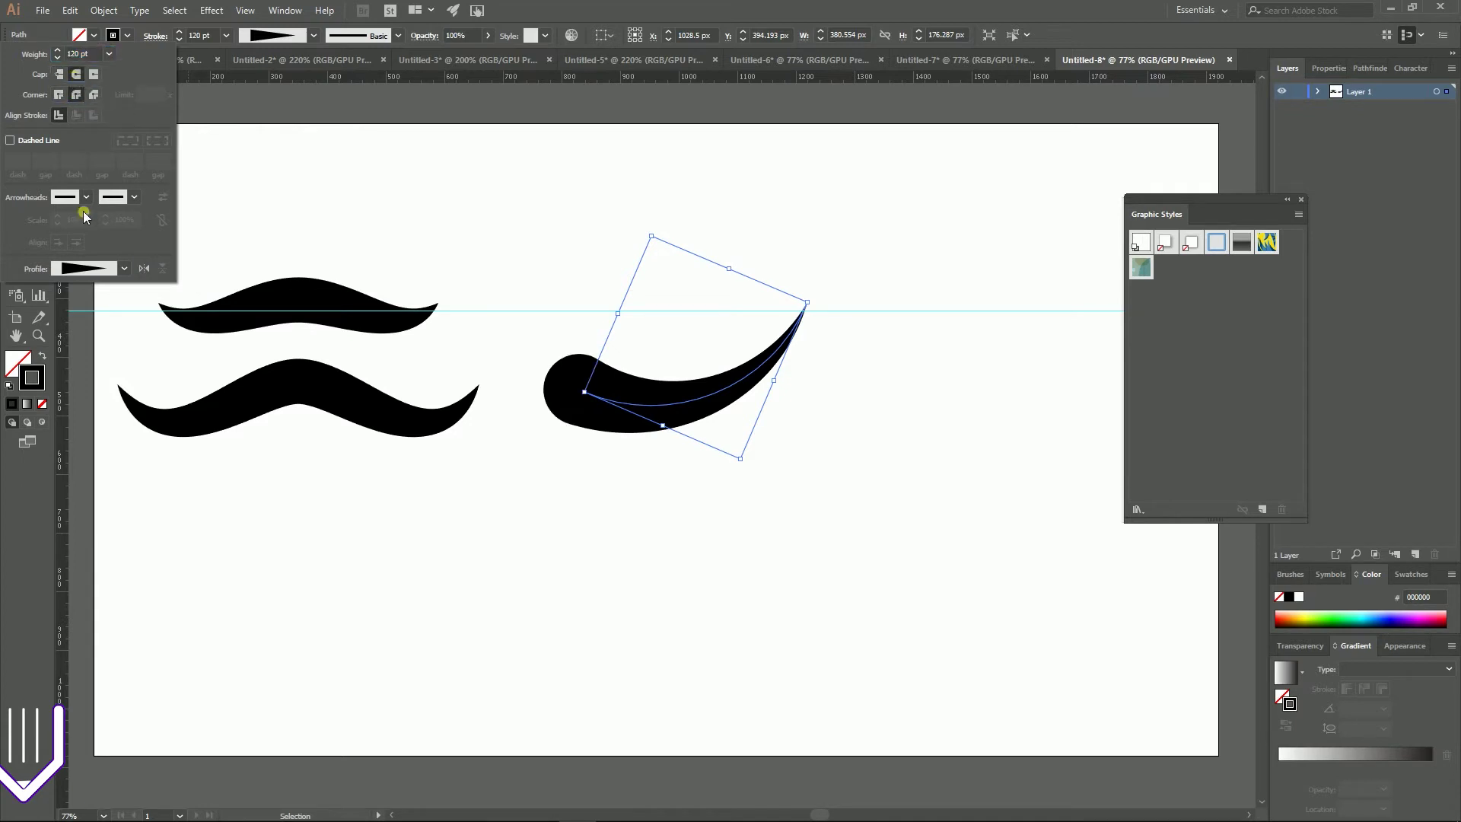
click(144, 269)
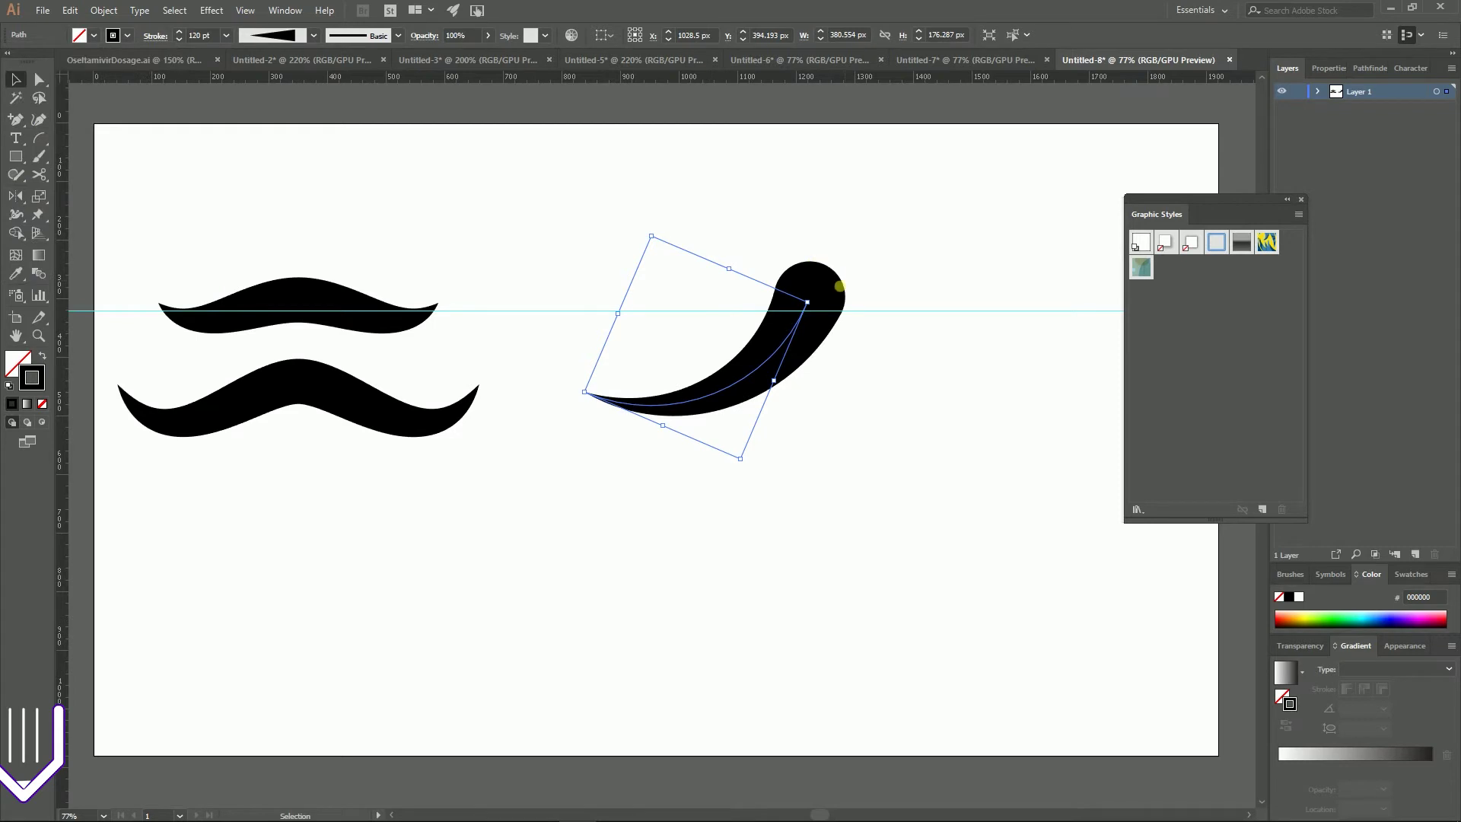
- Reposition the curled half, then reflect a vertical copy from its tip as the left half
mouse_move(829, 288)
mouse_down()
mouse_move(832, 306)
mouse_move(793, 311)
mouse_up()
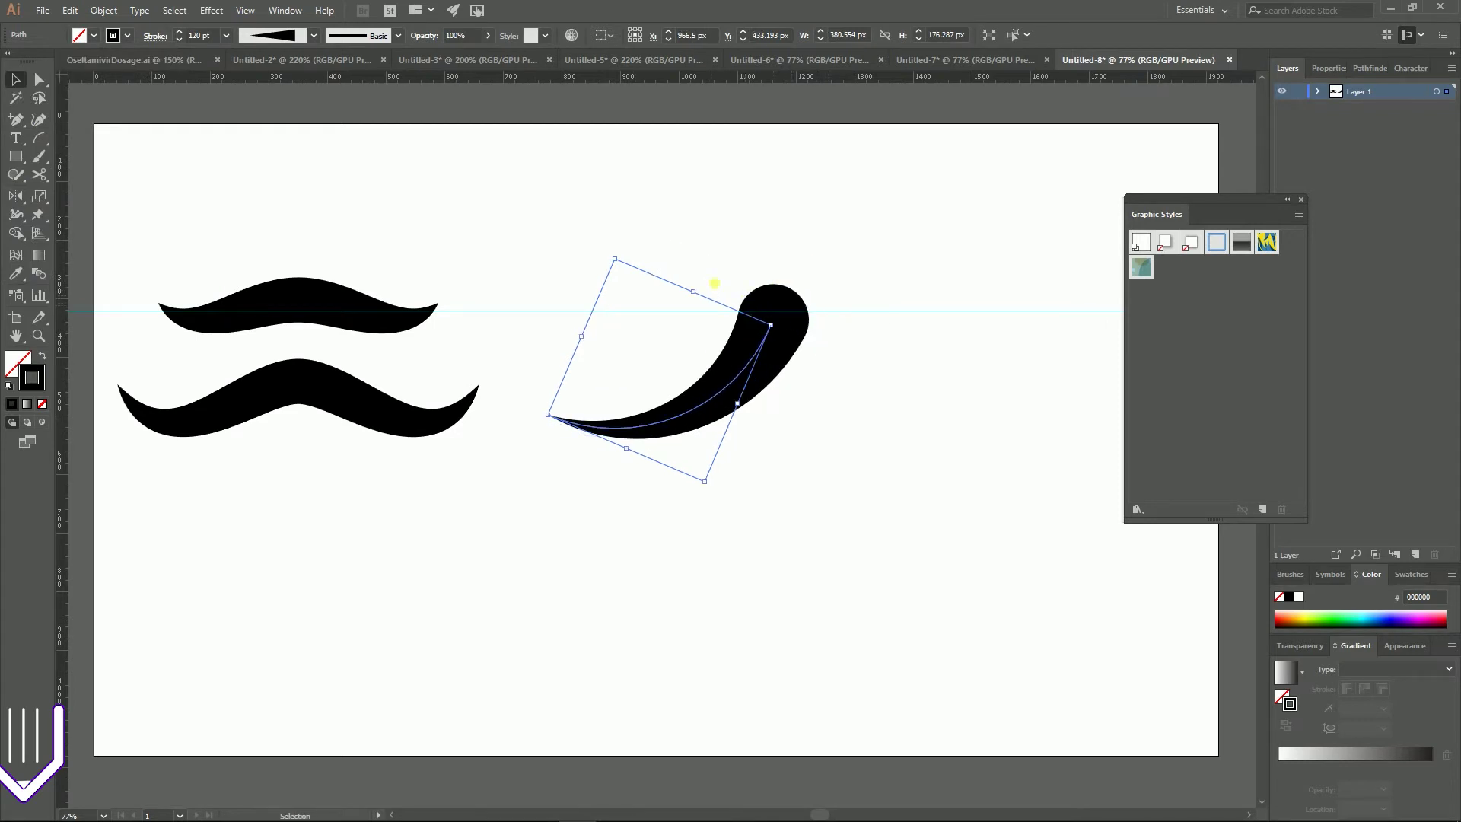
drag(616, 258, 640, 259)
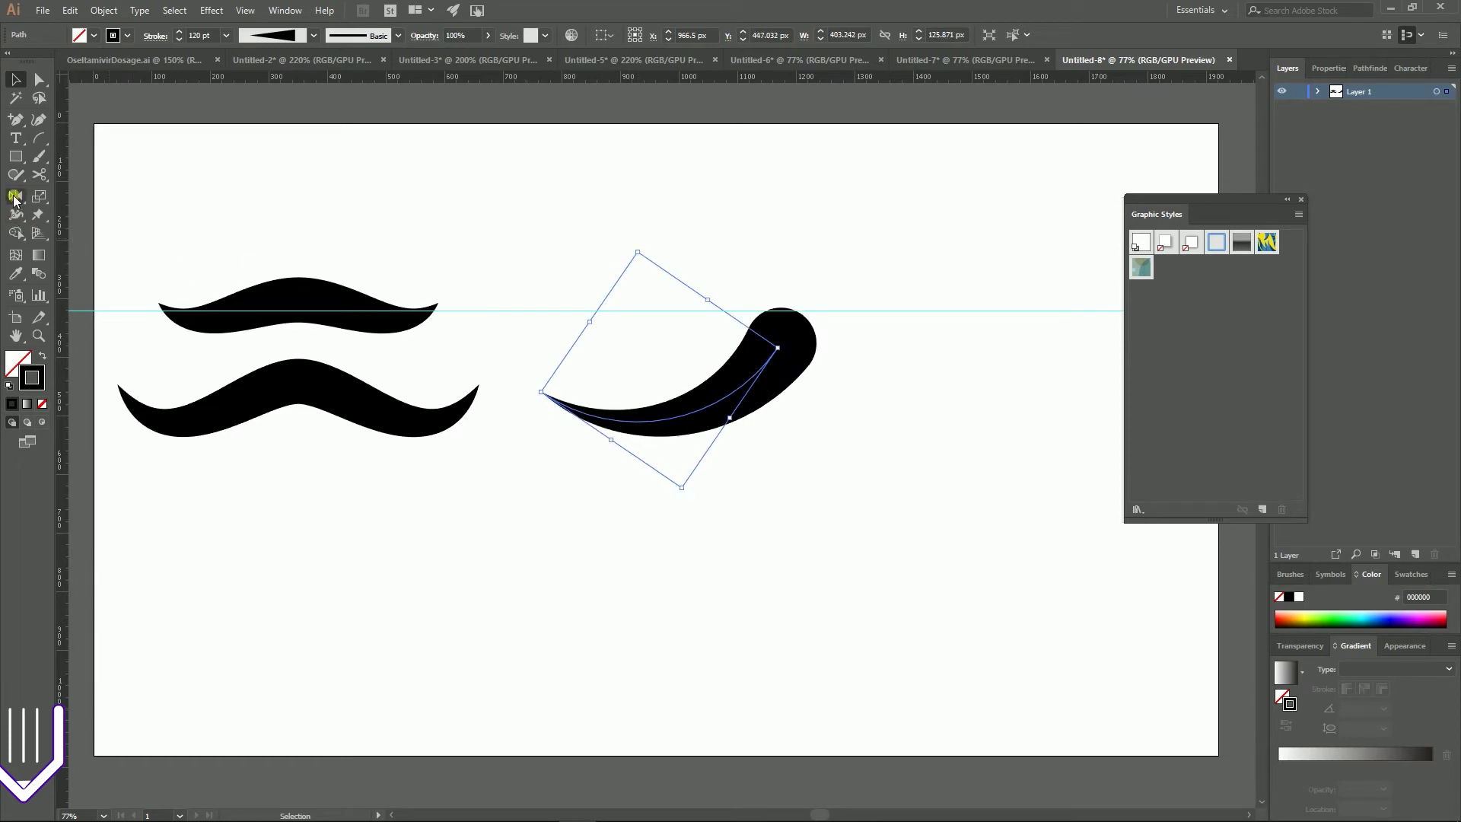
mouse_move(16, 196)
mouse_down()
mouse_move(79, 227)
mouse_move(16, 198)
mouse_up()
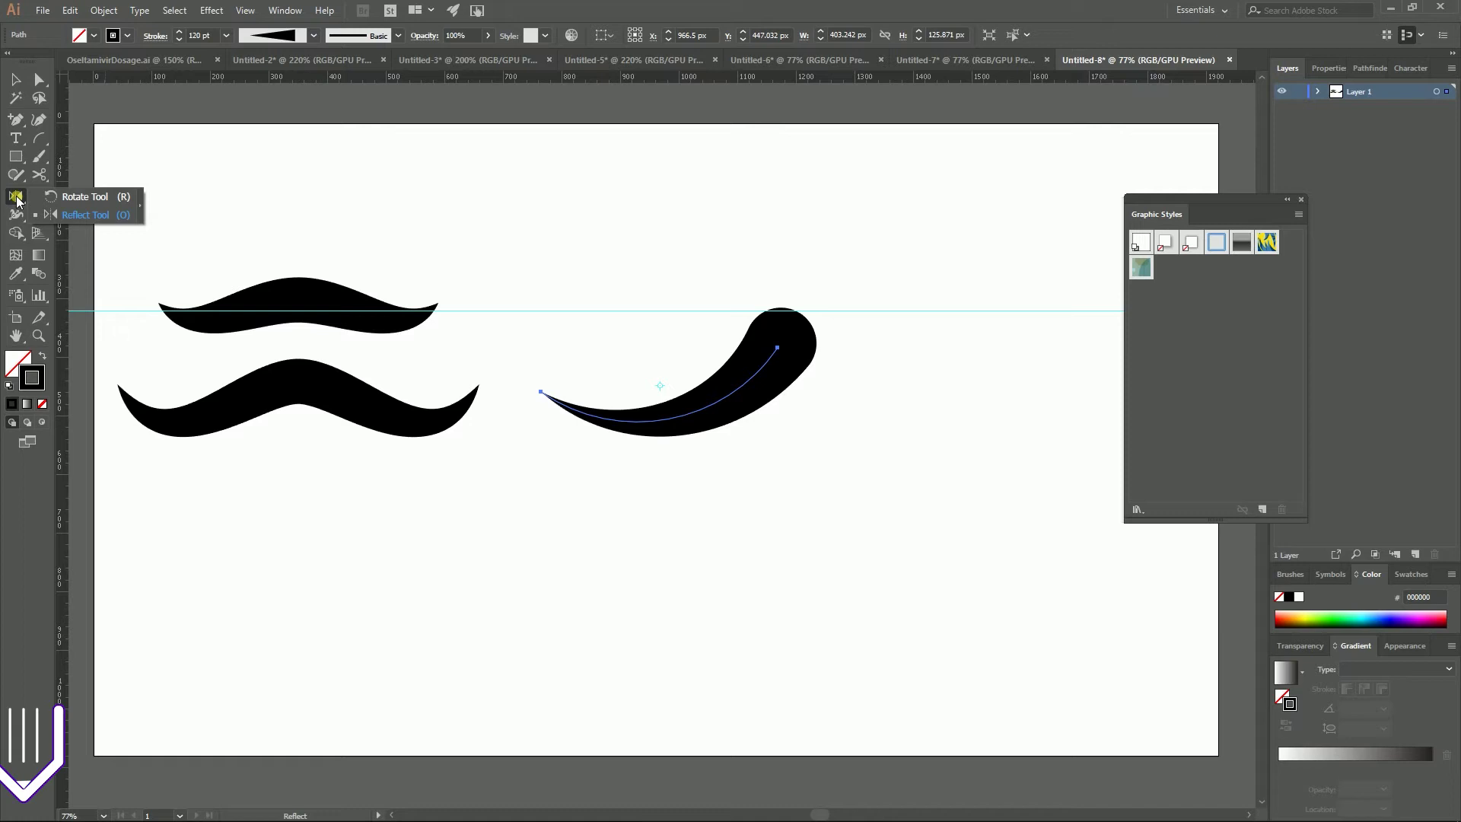
drag(17, 200, 17, 199)
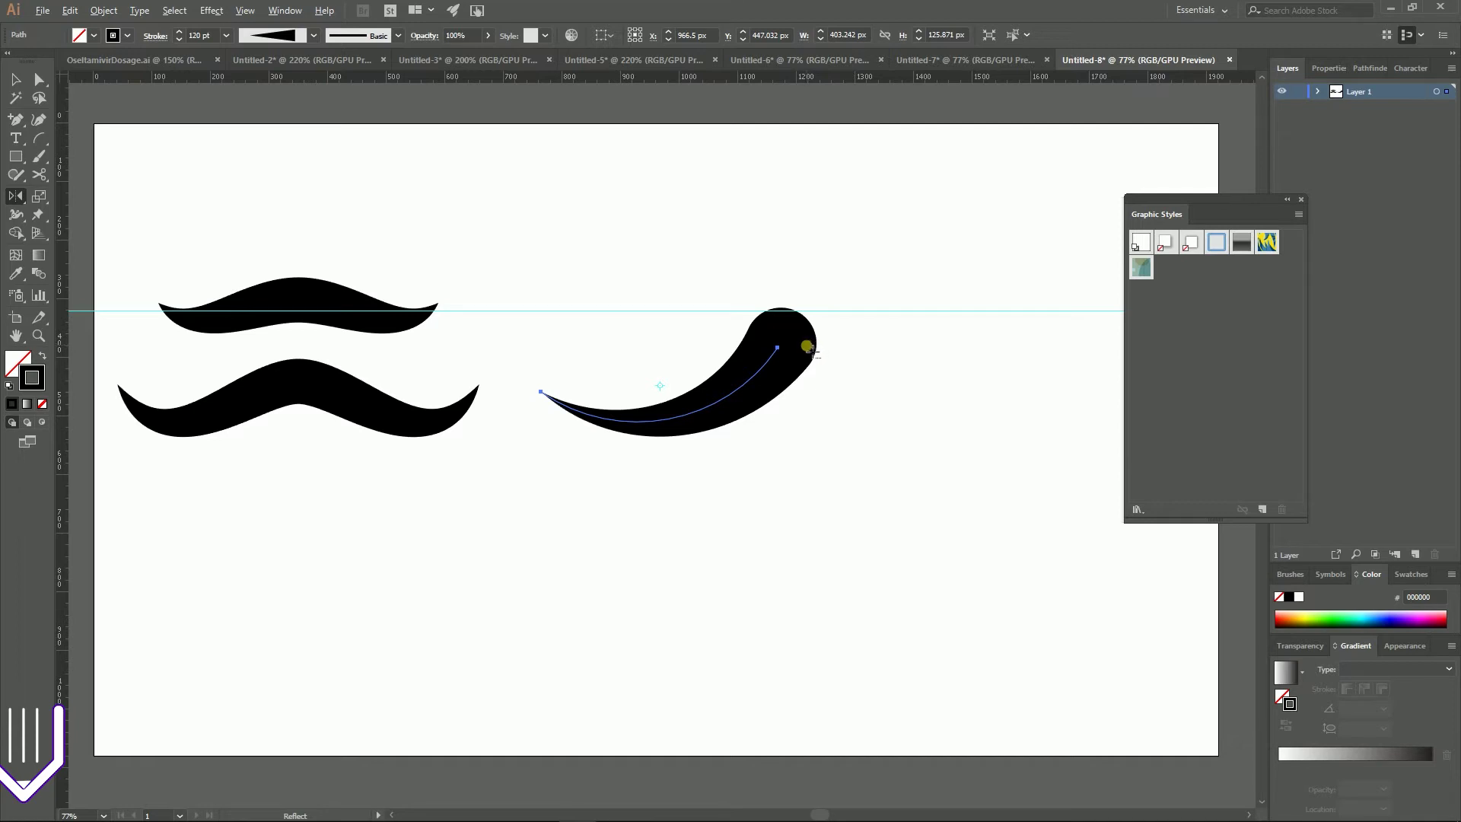
alt+click(808, 349)
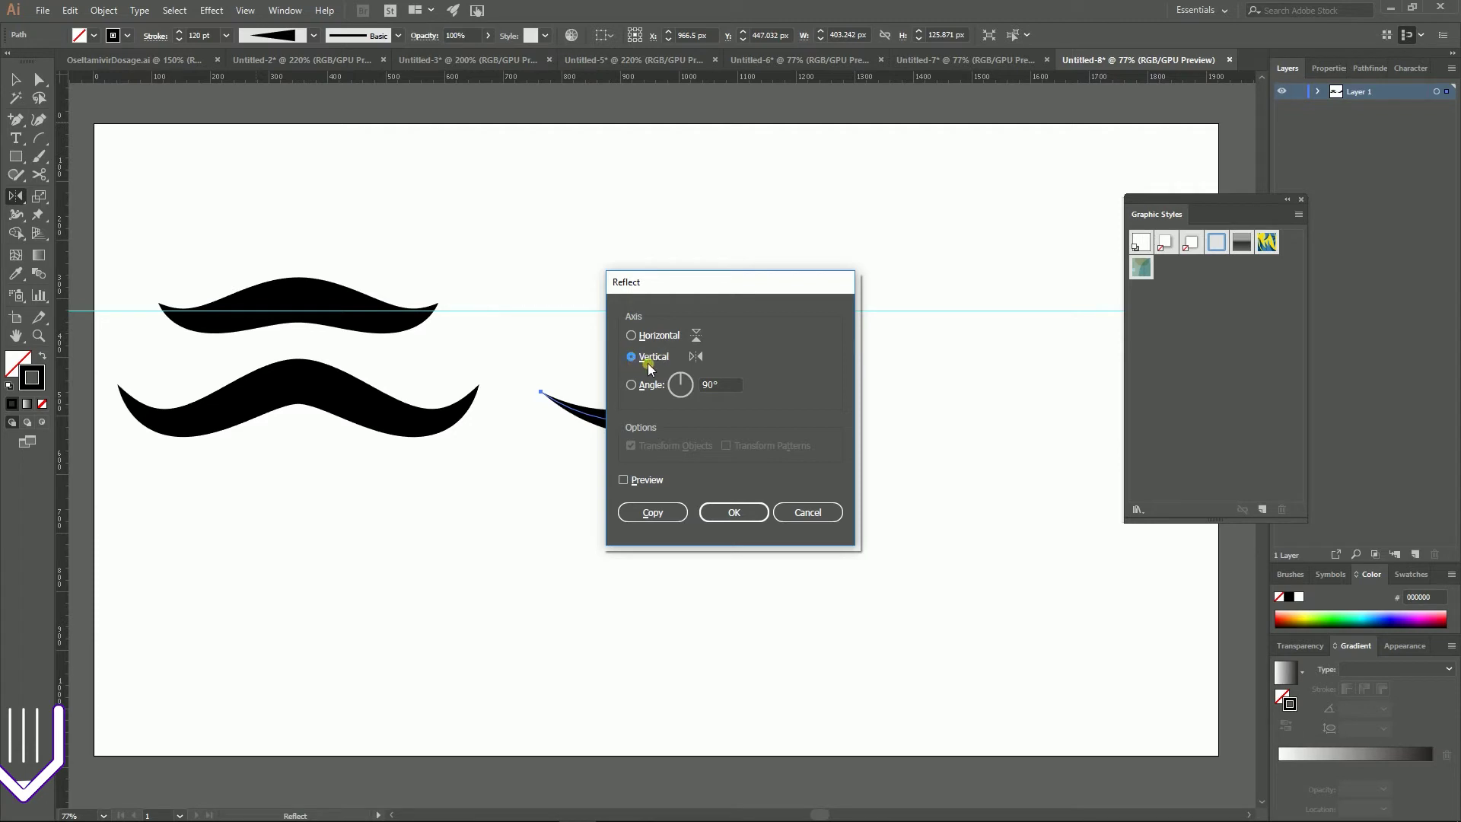
click(659, 513)
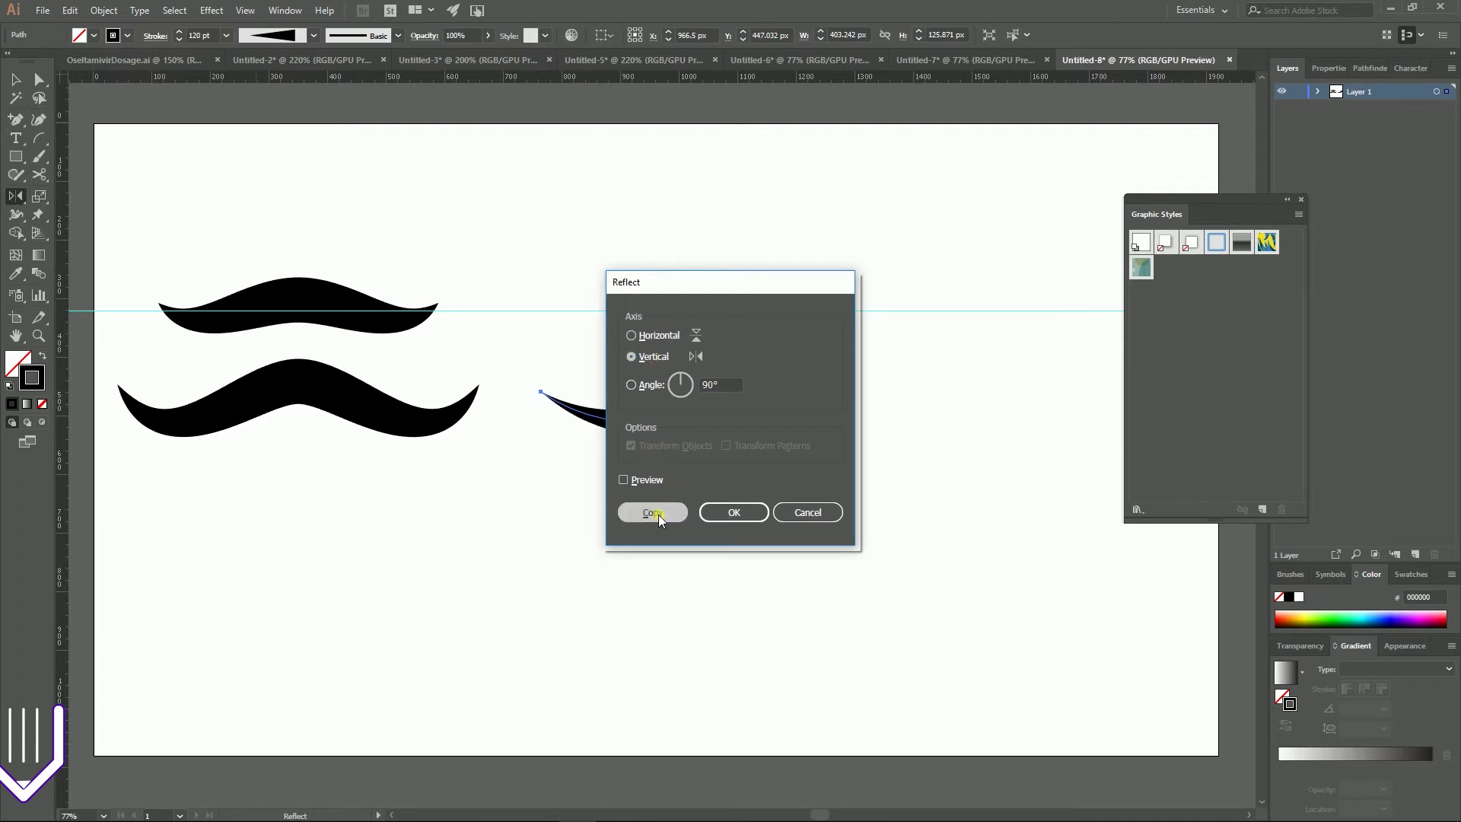
click(15, 79)
- Select both mustache halves and raise their stroke weight to 140 pt
shift+click(767, 374)
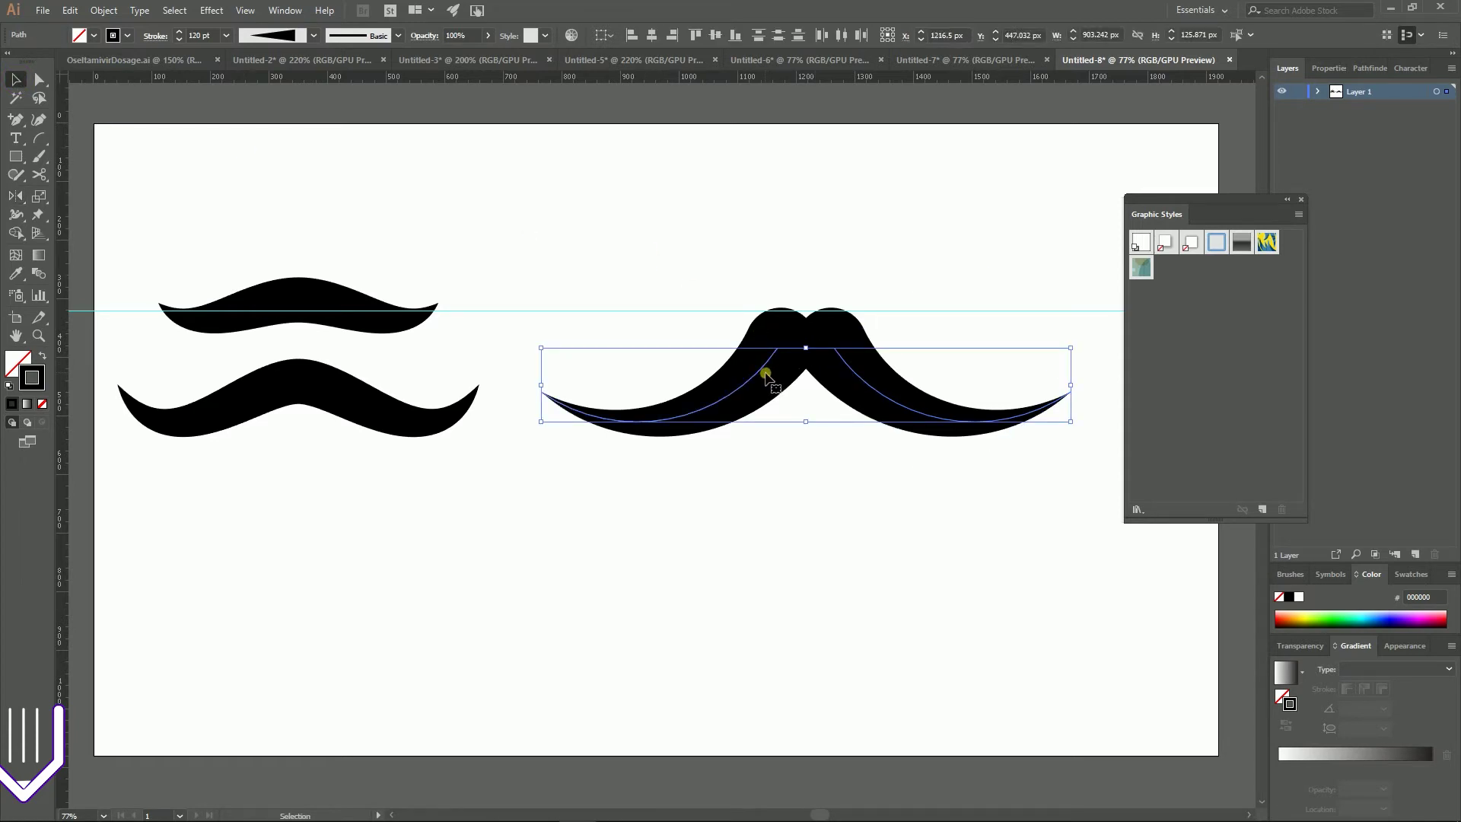
click(179, 34)
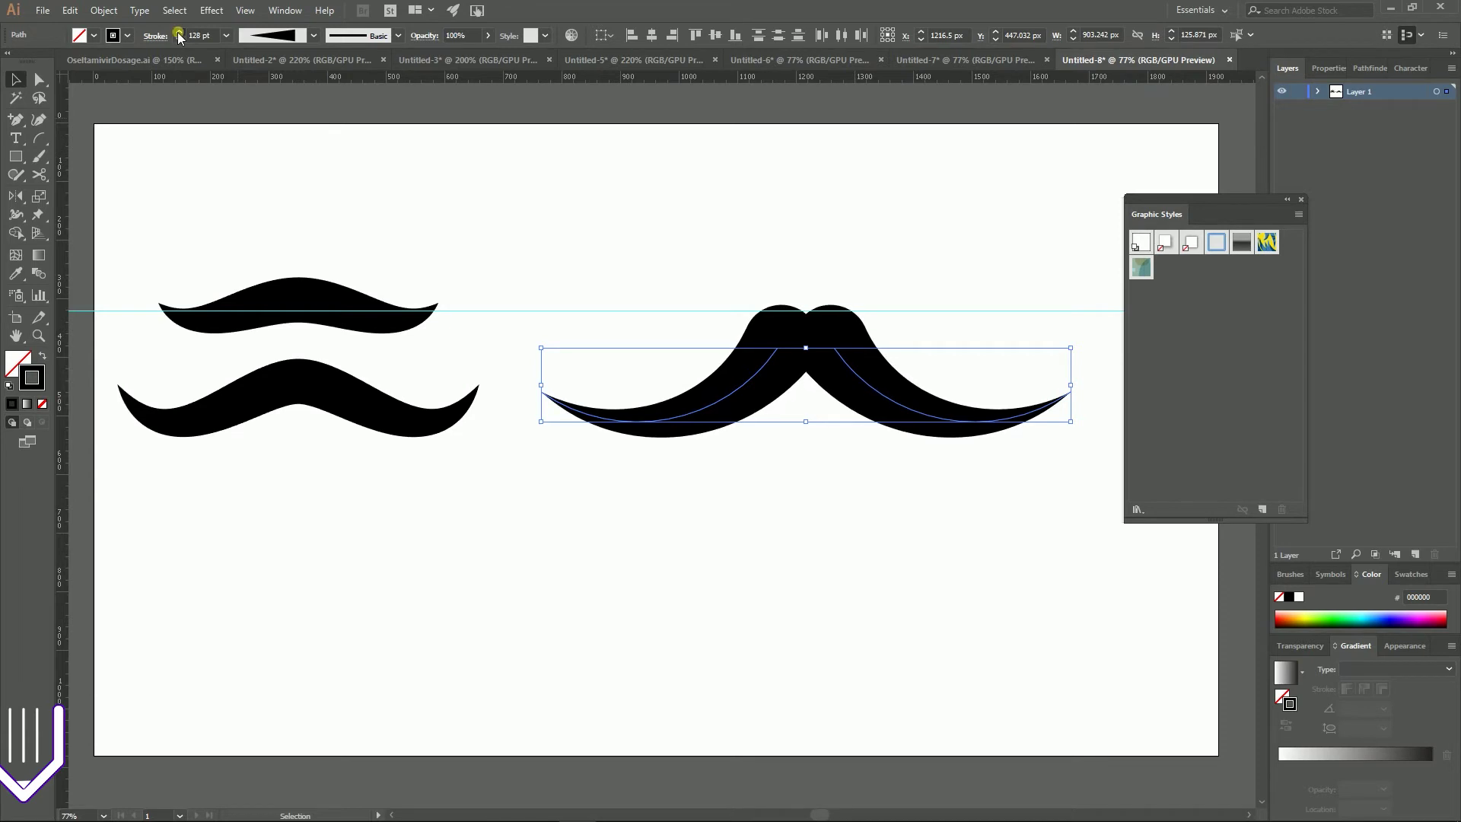
click(179, 34)
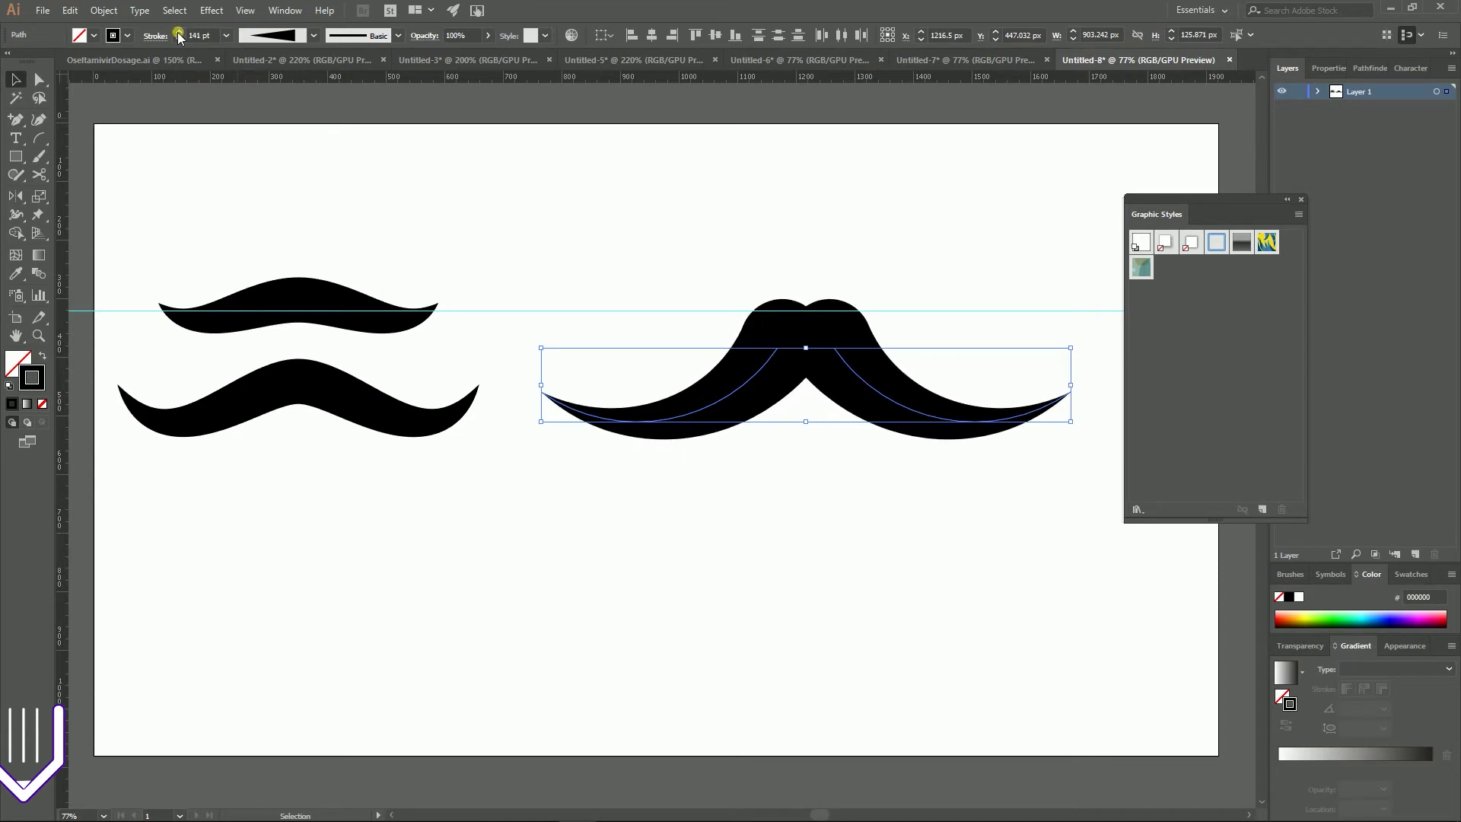
click(179, 39)
- Select the two tip anchors and scale them to spread the tips wider
click(39, 79)
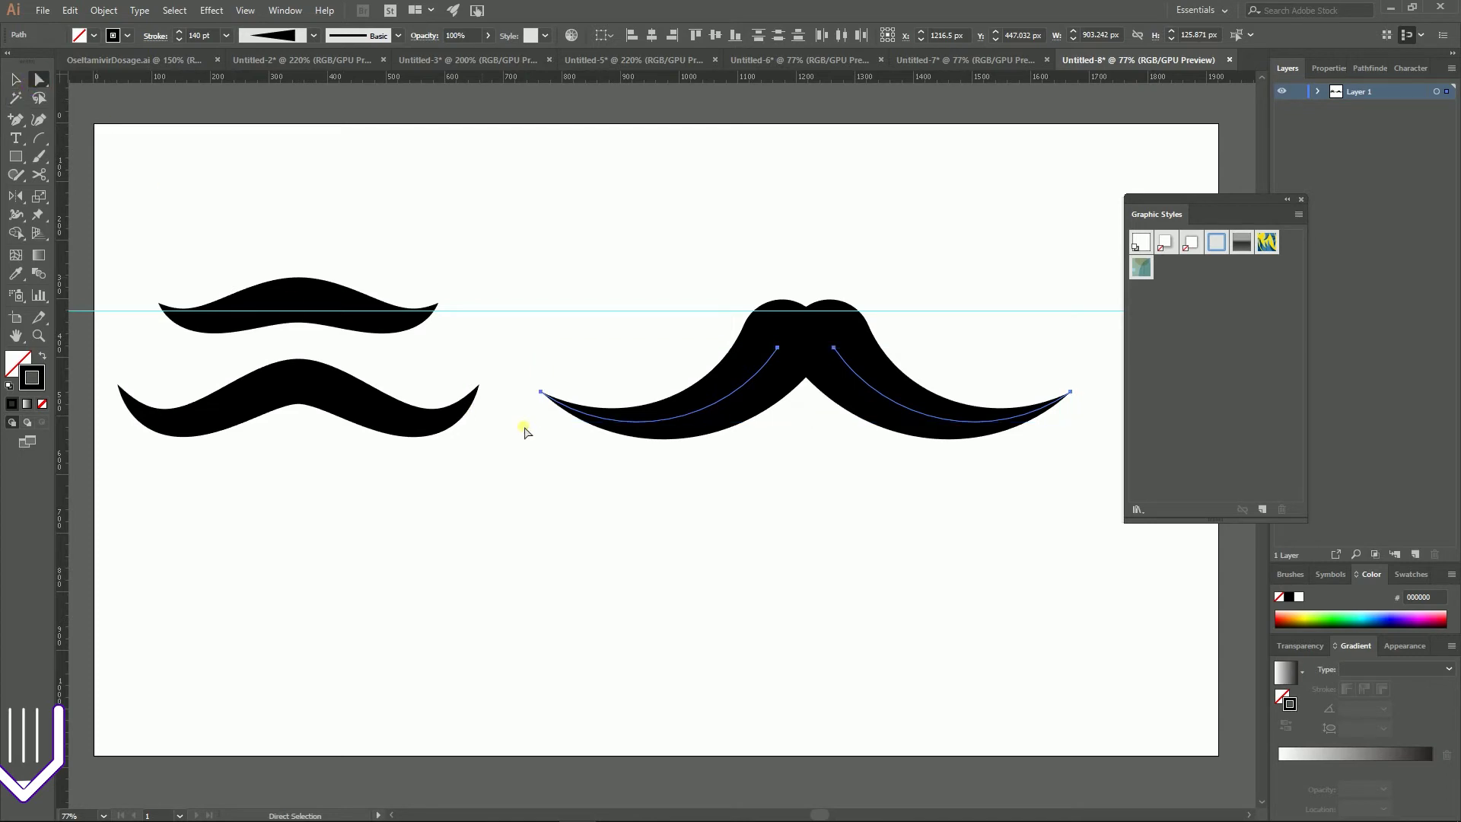
click(541, 392)
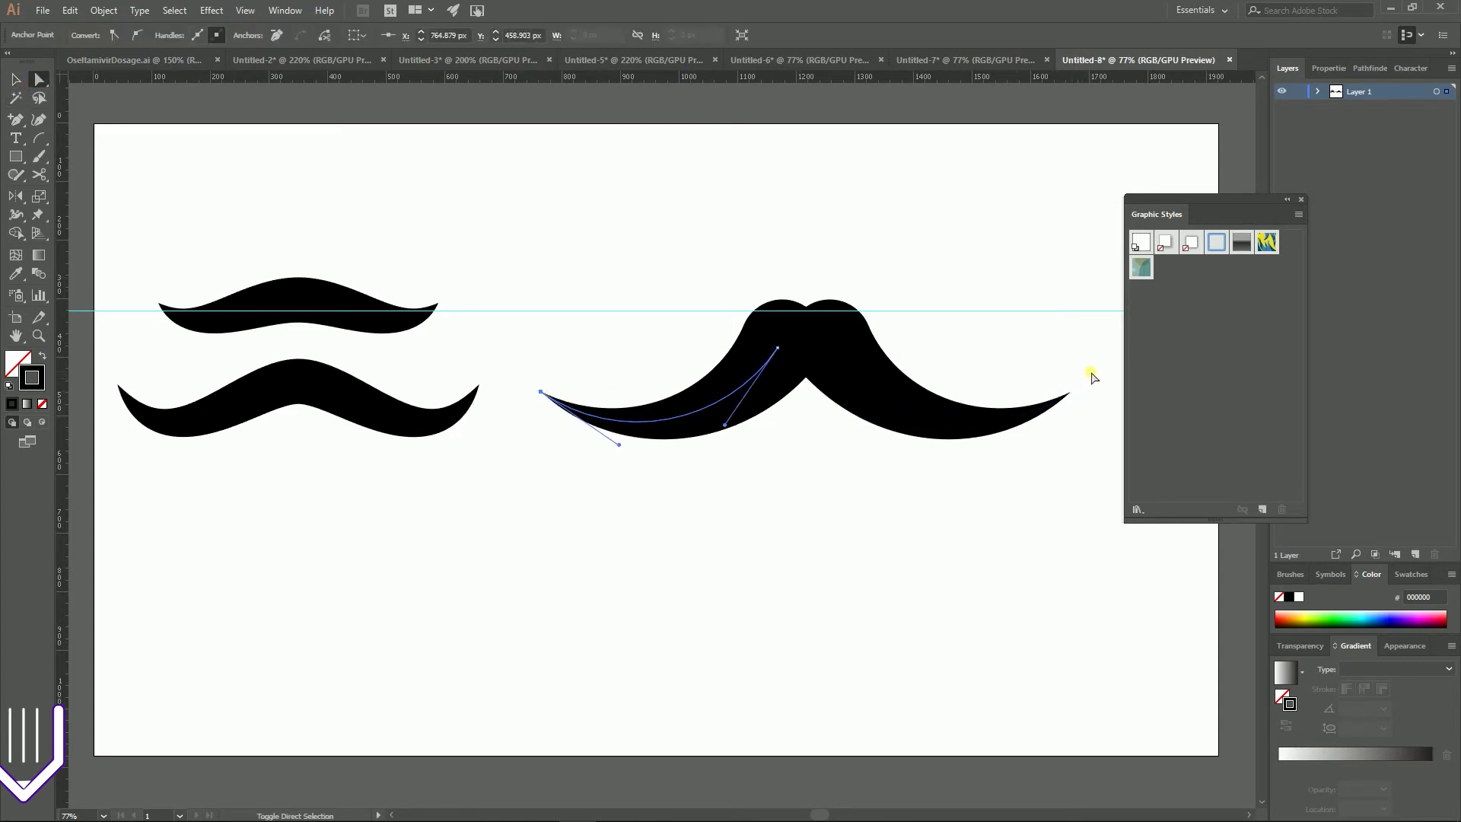
drag(1090, 371, 1024, 480)
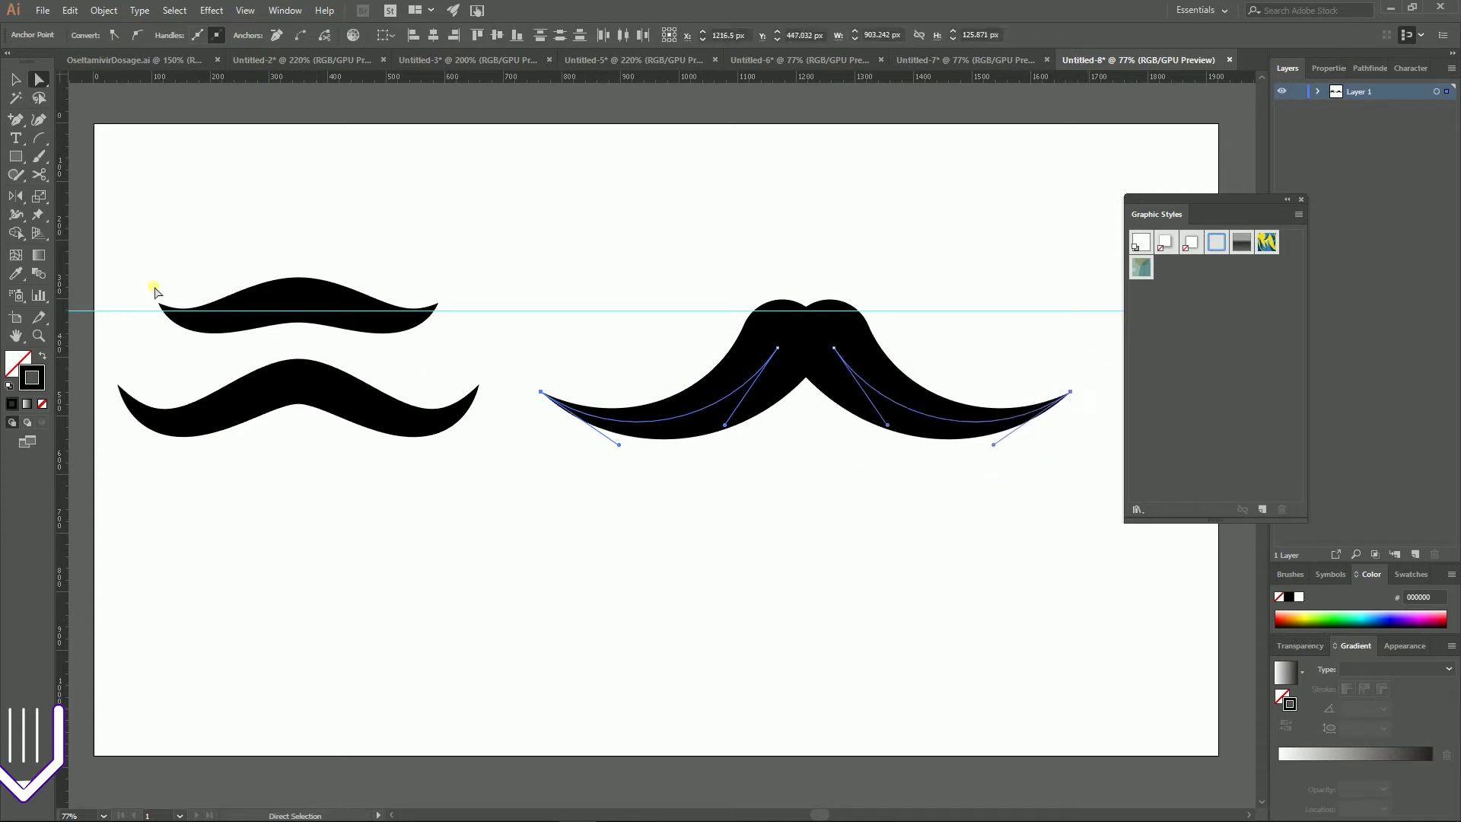
click(39, 197)
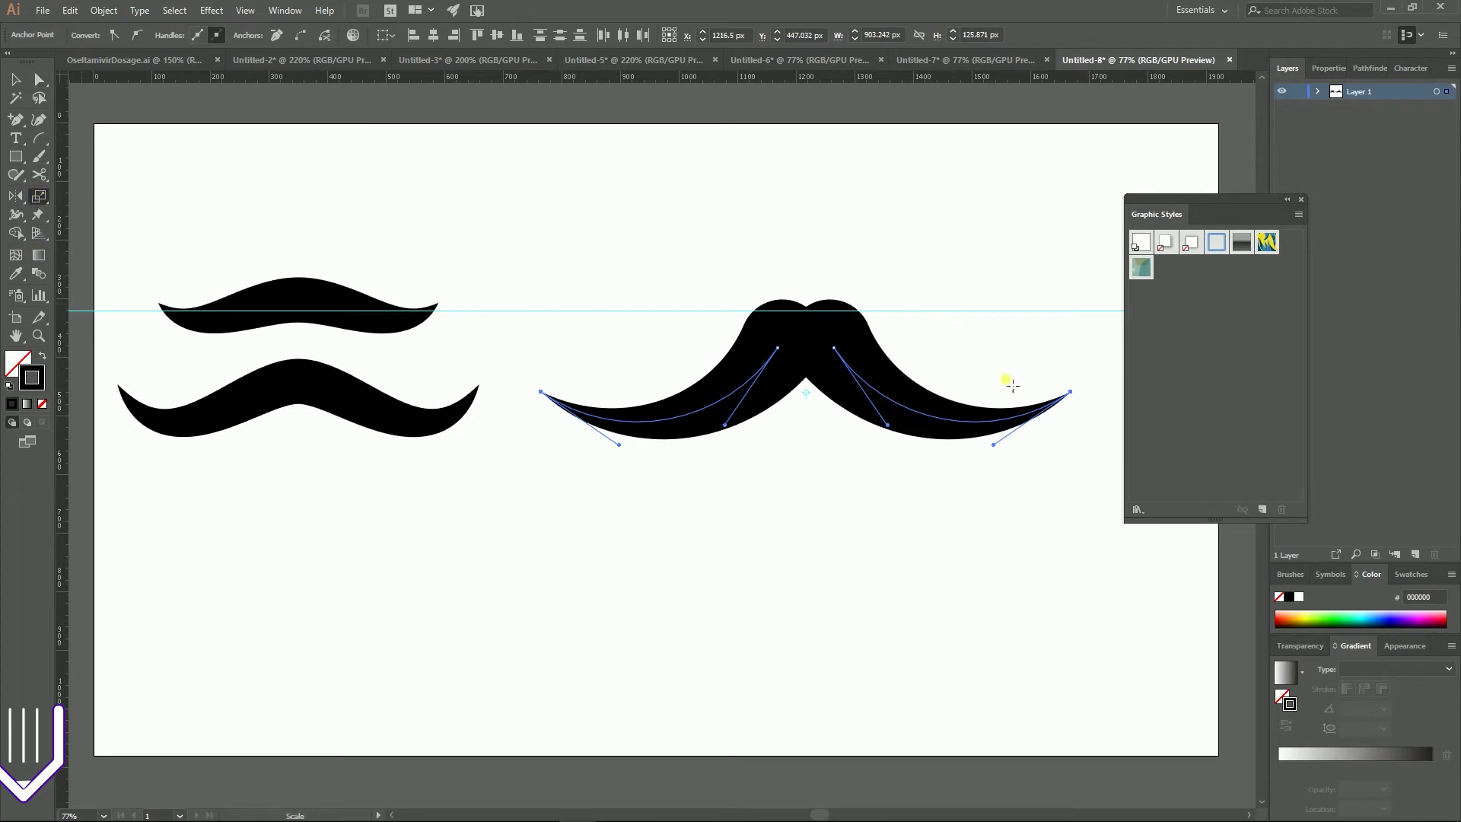
drag(1080, 496, 1019, 274)
drag(961, 226, 835, 189)
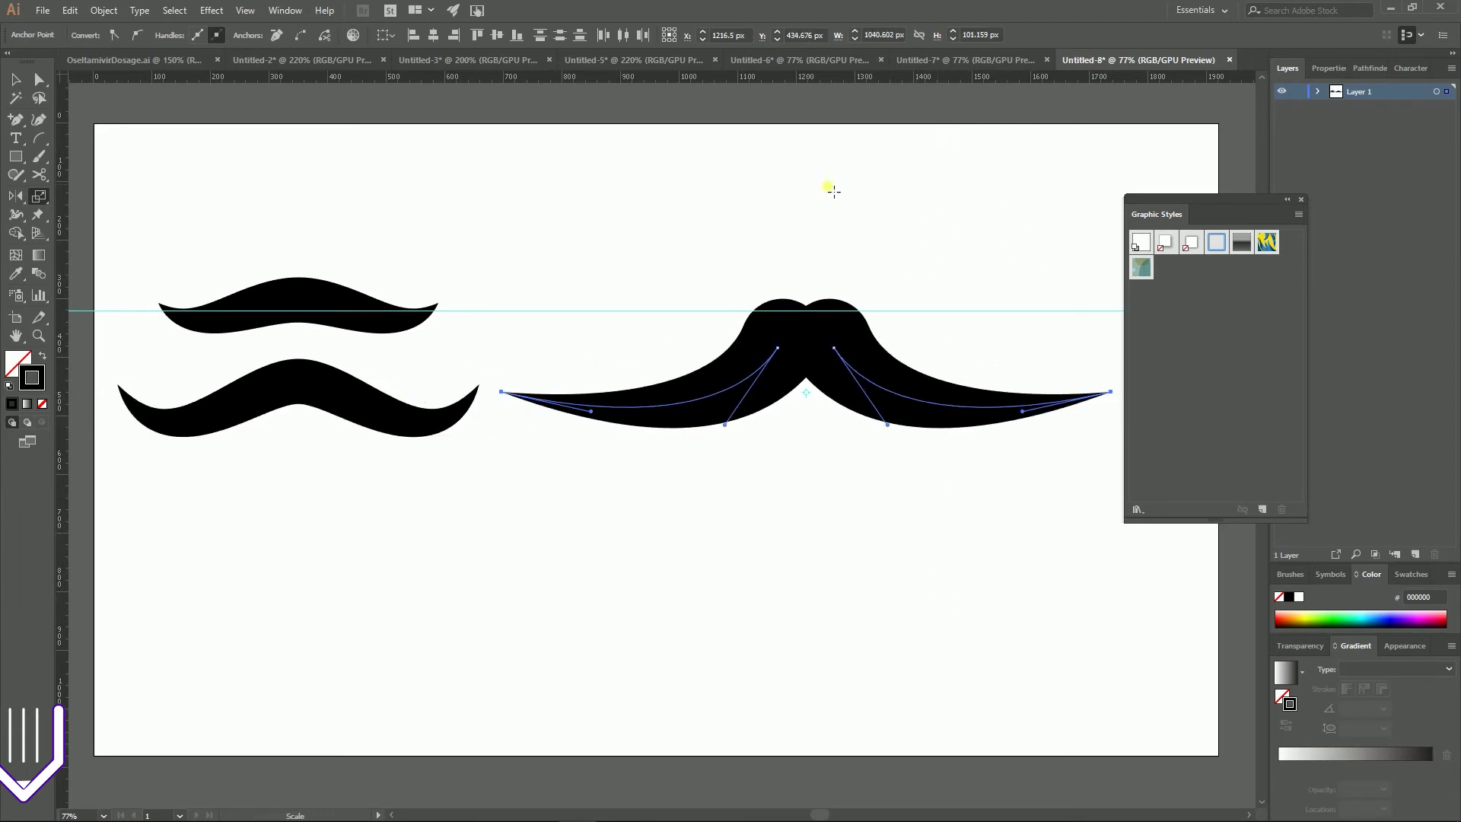
- Scale the two upper centre anchors to flatten the mustache
key(a)
click(777, 348)
shift+click(834, 348)
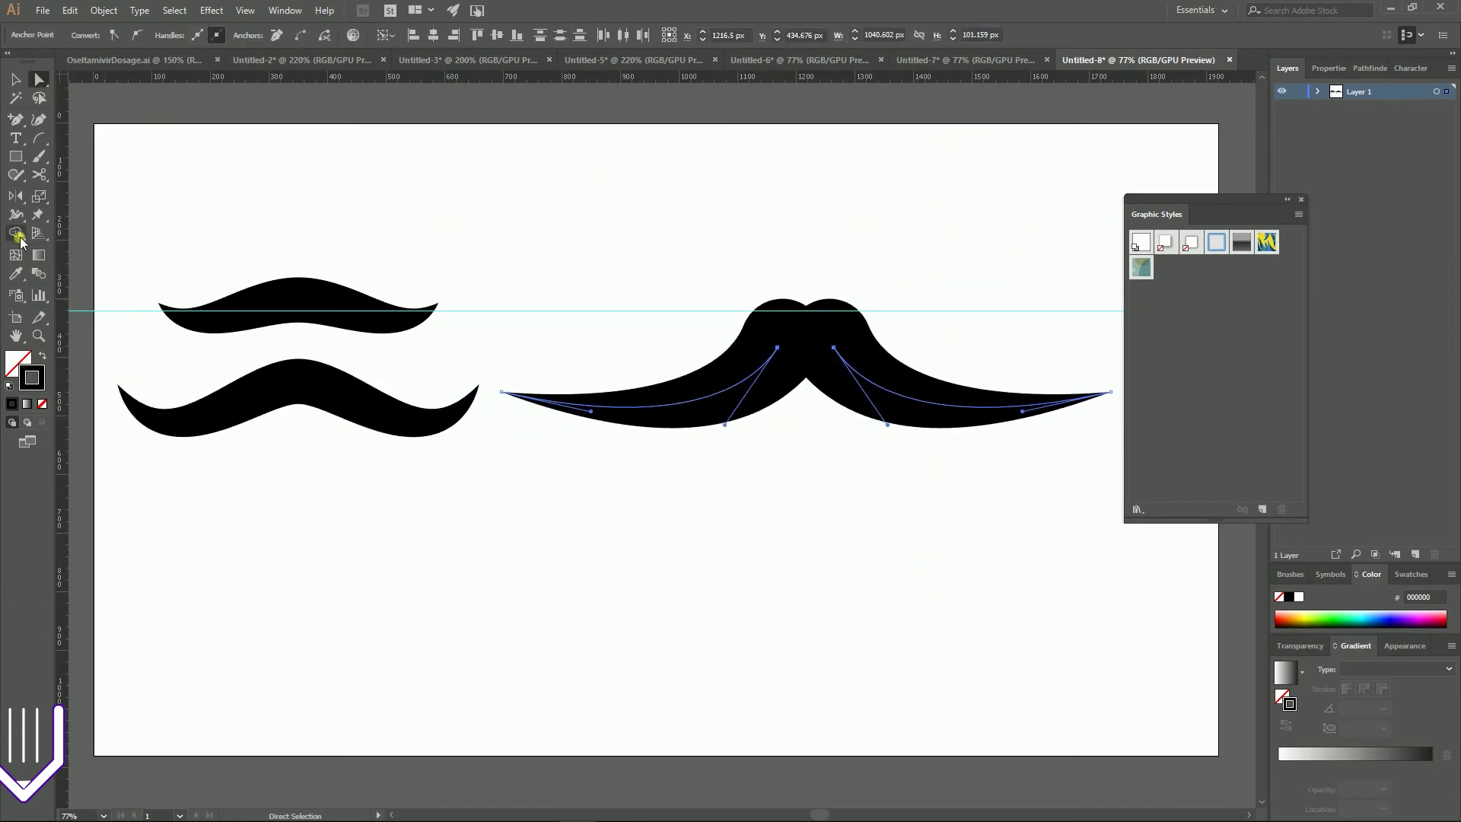
key(s)
drag(893, 333, 875, 369)
- Rotate the left half of the mustache, undoing the right half's rotation
key(v)
click(719, 217)
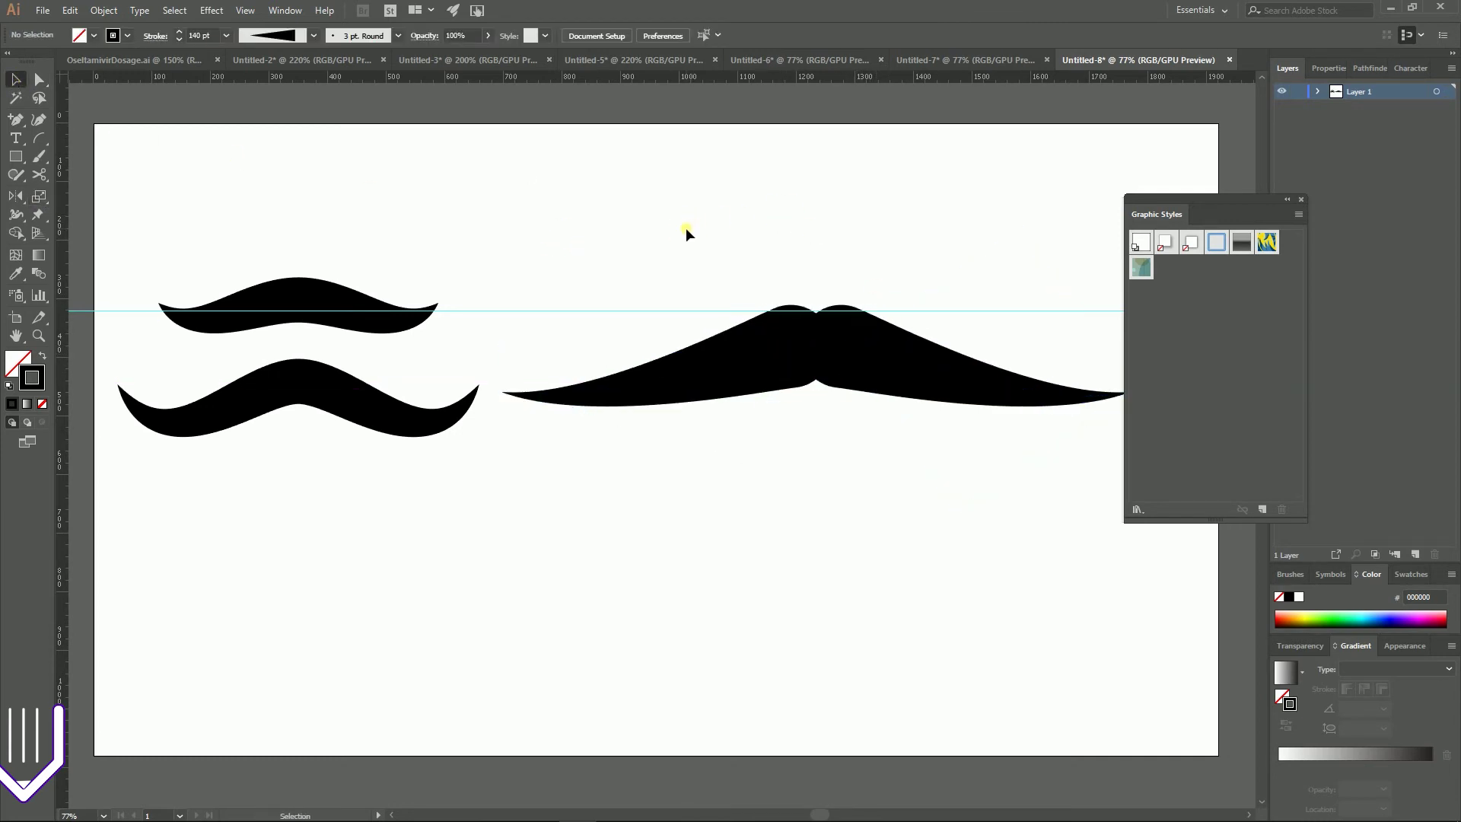
drag(766, 320, 642, 228)
click(868, 312)
drag(1111, 298, 966, 229)
key(ctrl+z)
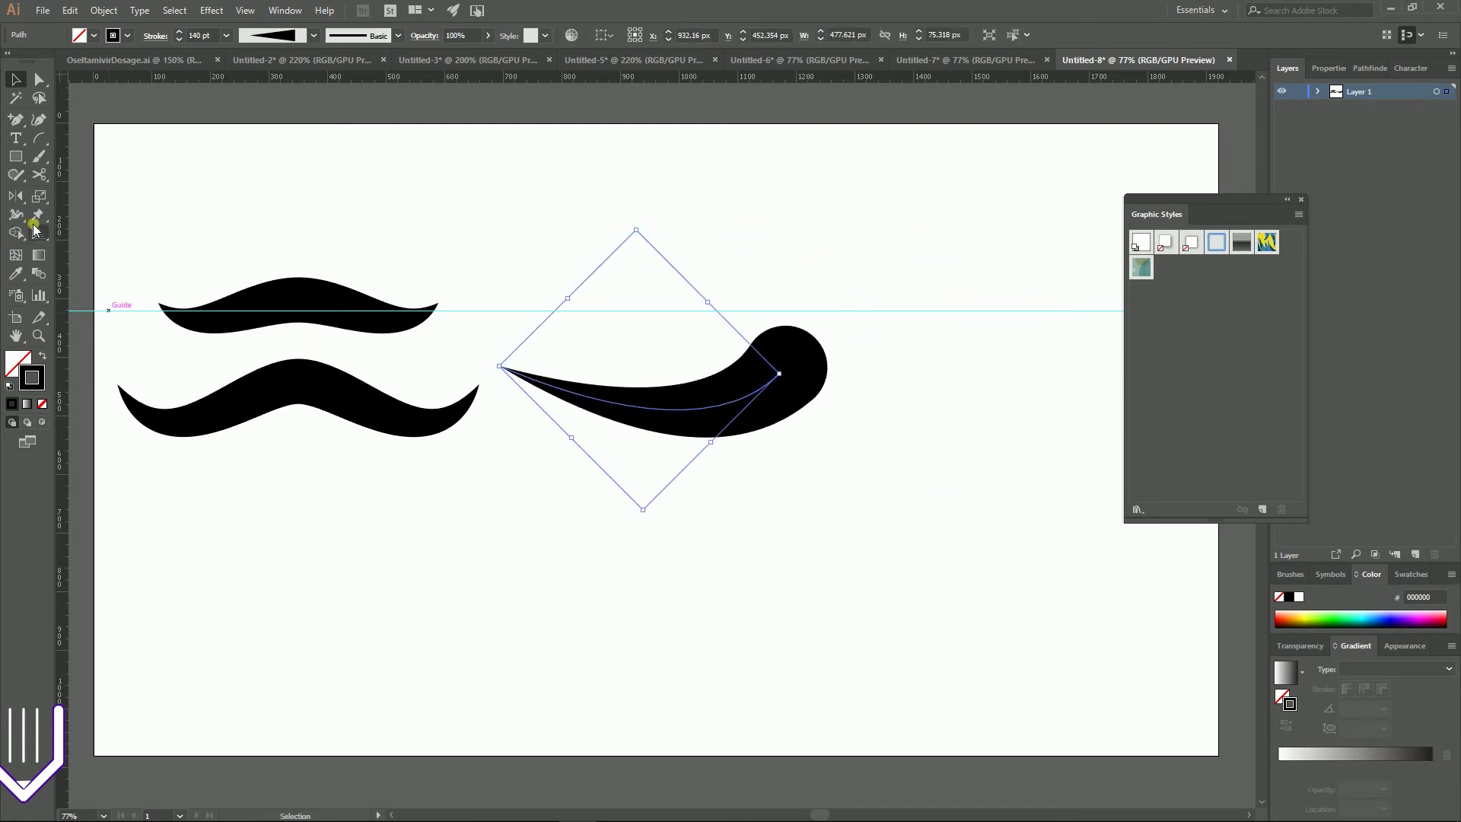
- Reflect a vertical copy of the left half at the centre and nudge it into place
click(15, 195)
alt+click(806, 370)
click(652, 512)
key(v)
key(ctrl+shift+a)
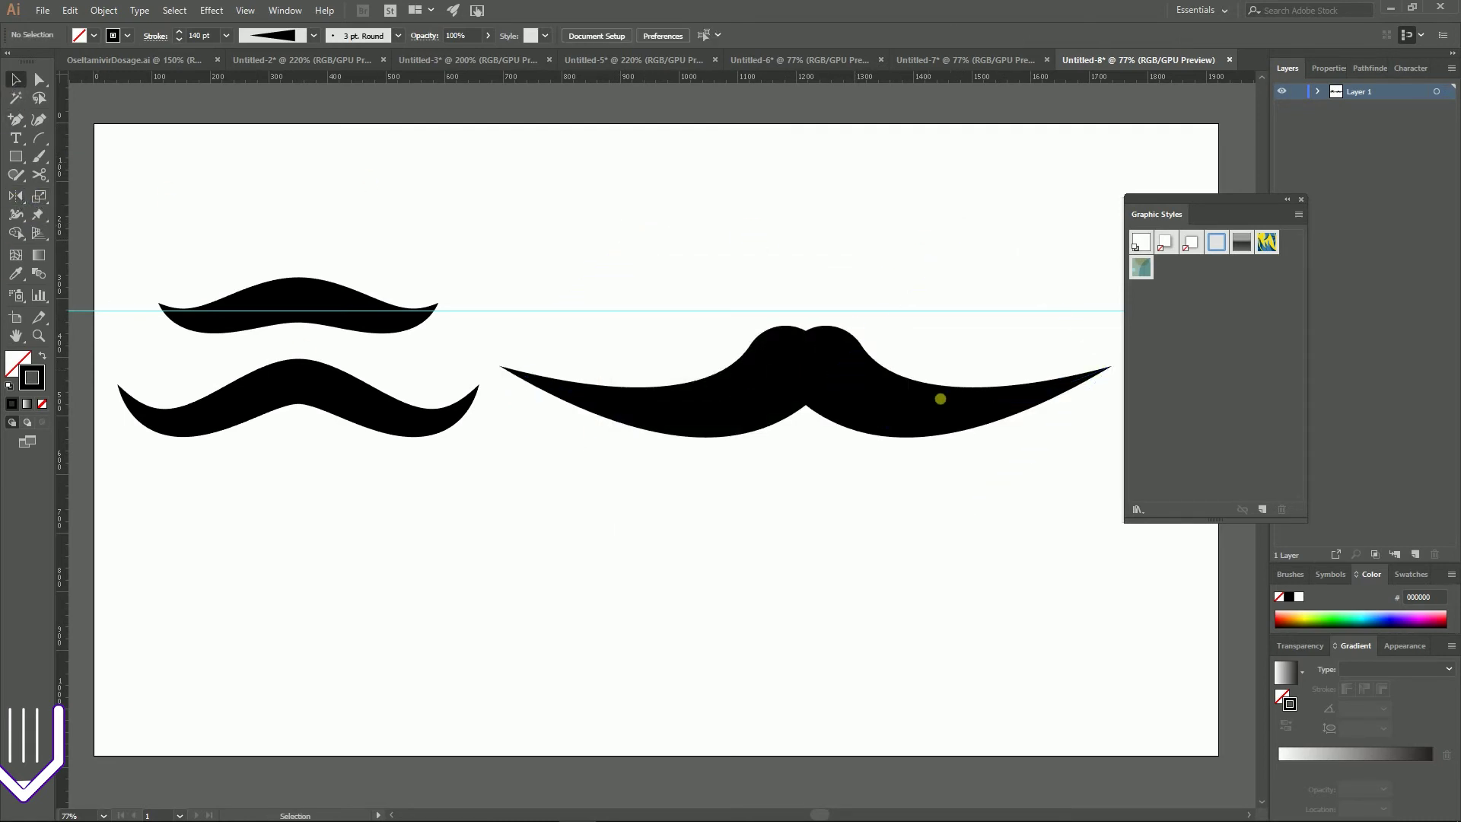
drag(873, 379, 880, 382)
- Join the two mirrored halves into one path with Ctrl+J
drag(754, 252, 851, 424)
key(ctrl+j)
click(624, 222)
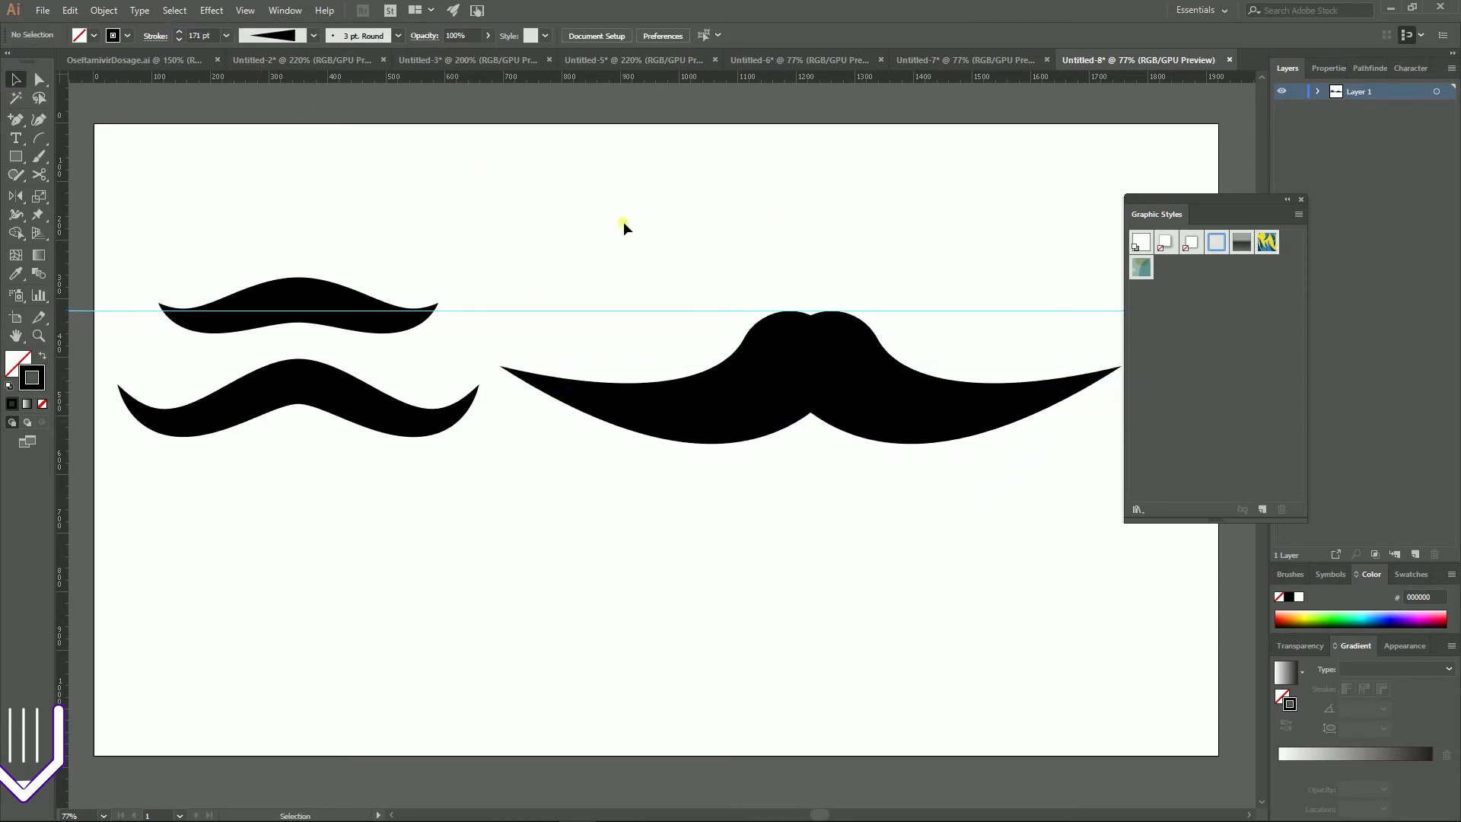
drag(653, 483, 860, 380)
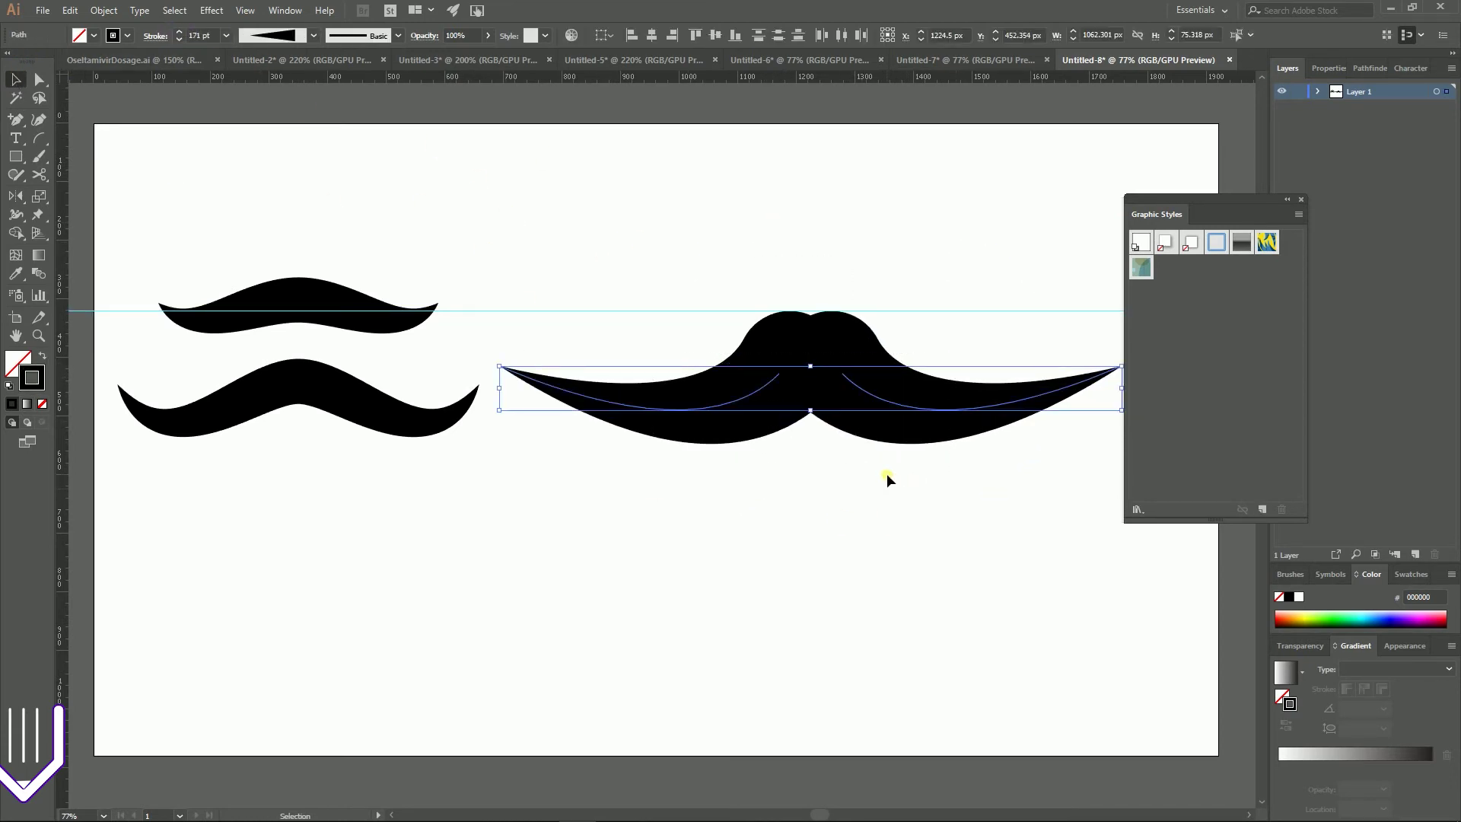
- Outline the mustache stroke, unite it into one filled shape, and switch to Untitled-7
click(104, 10)
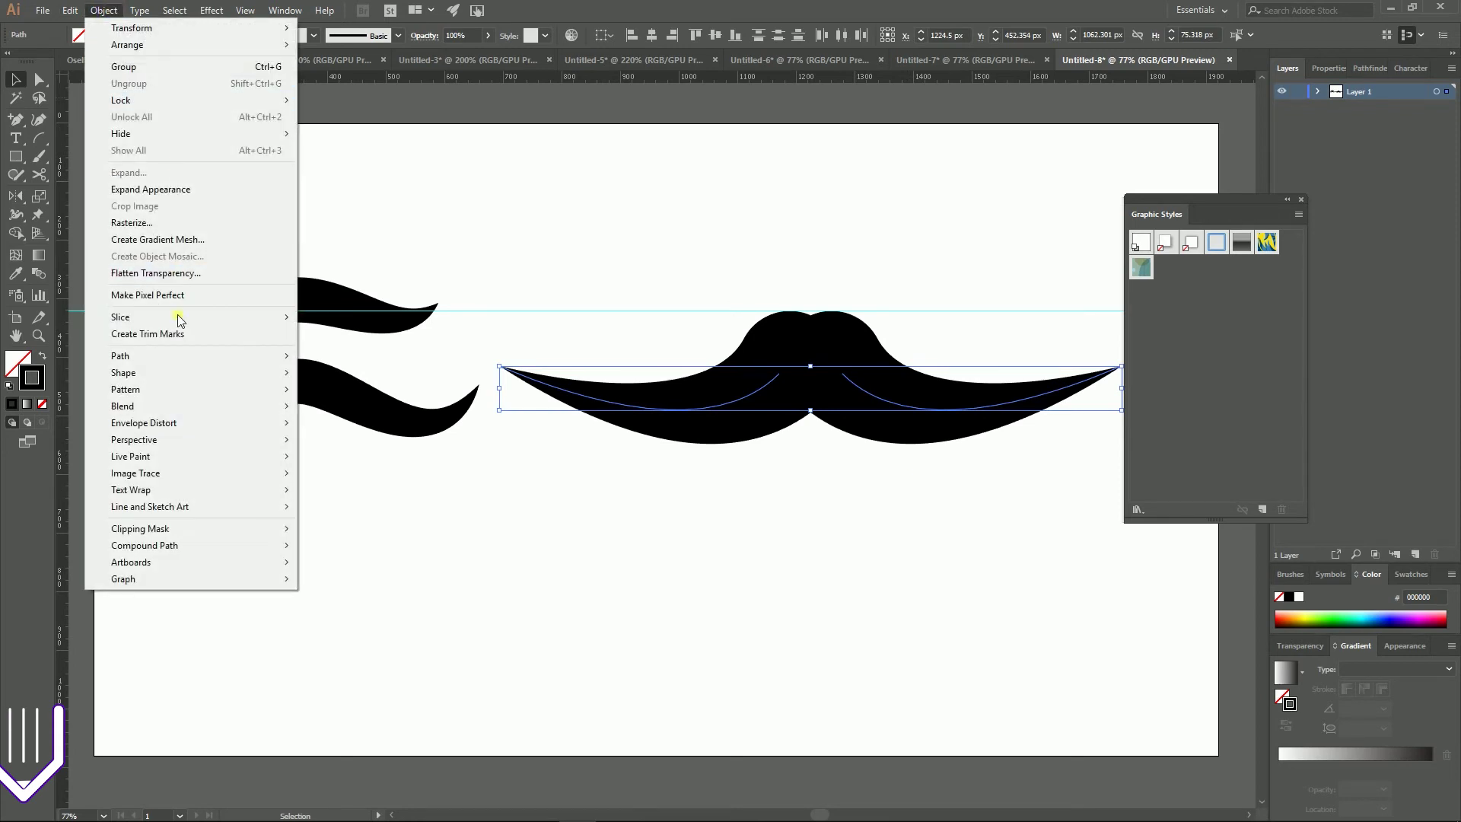
mouse_move(175, 355)
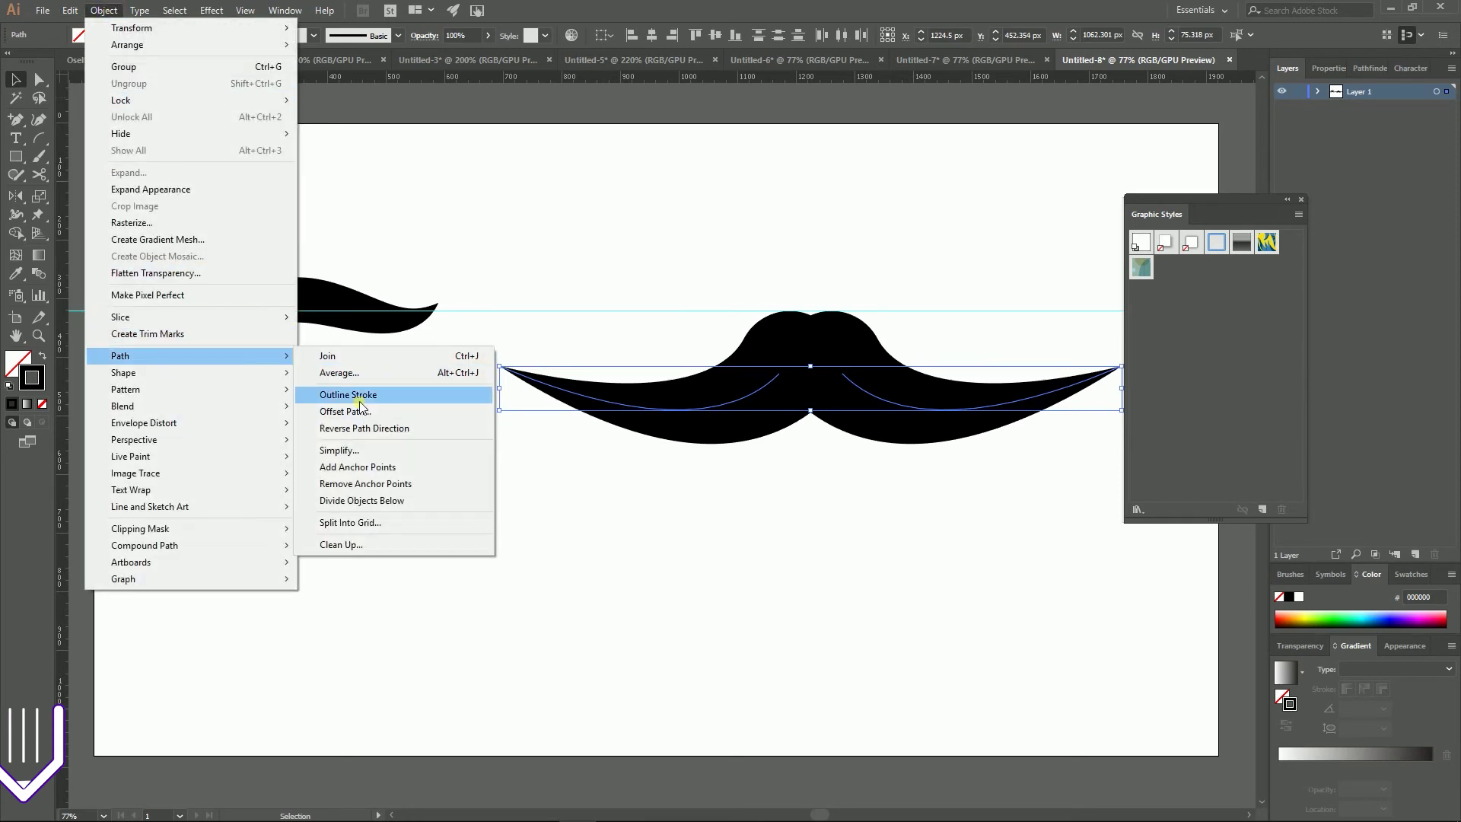
click(350, 389)
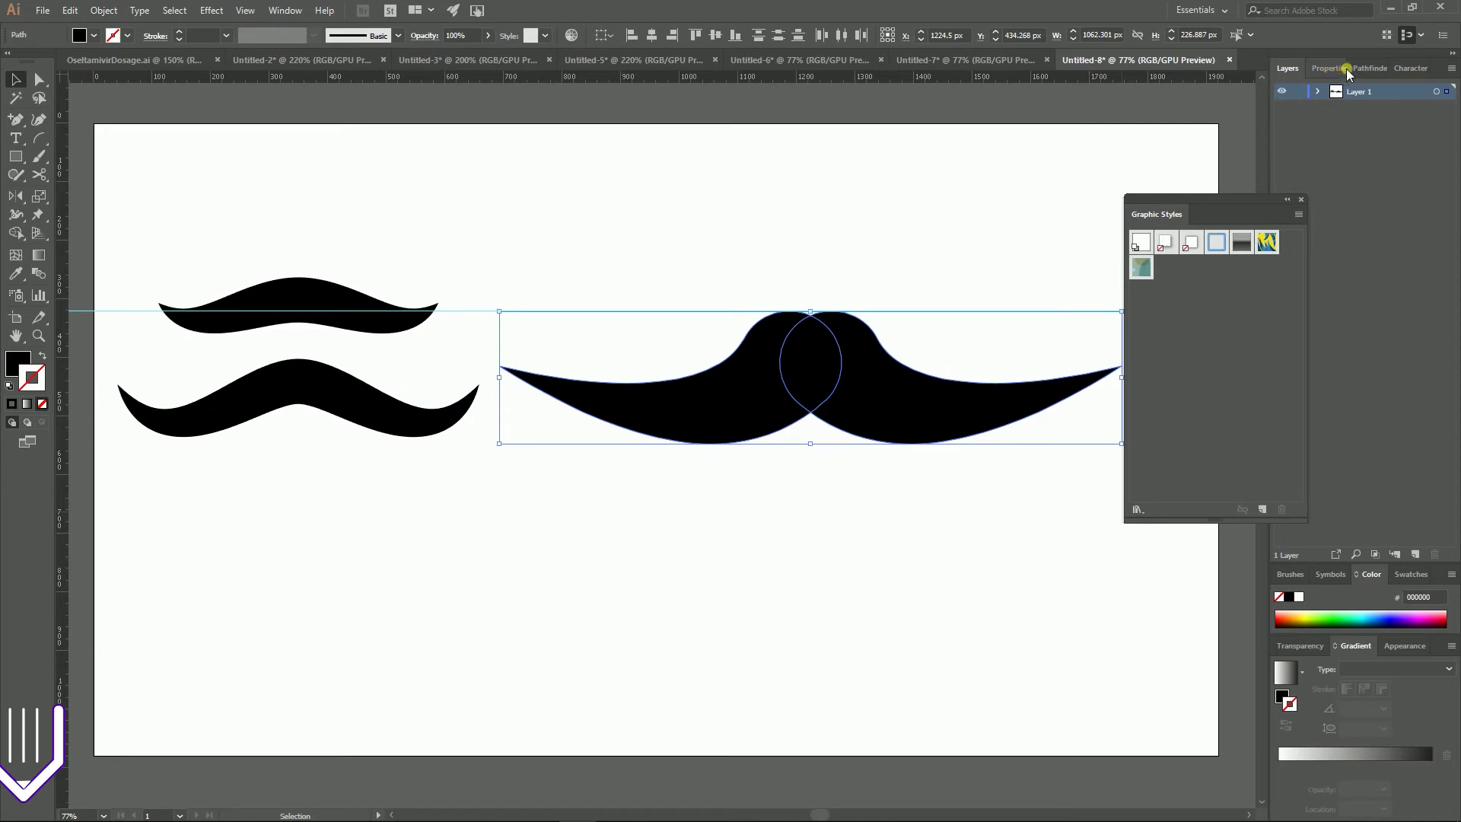
click(1363, 69)
click(1284, 107)
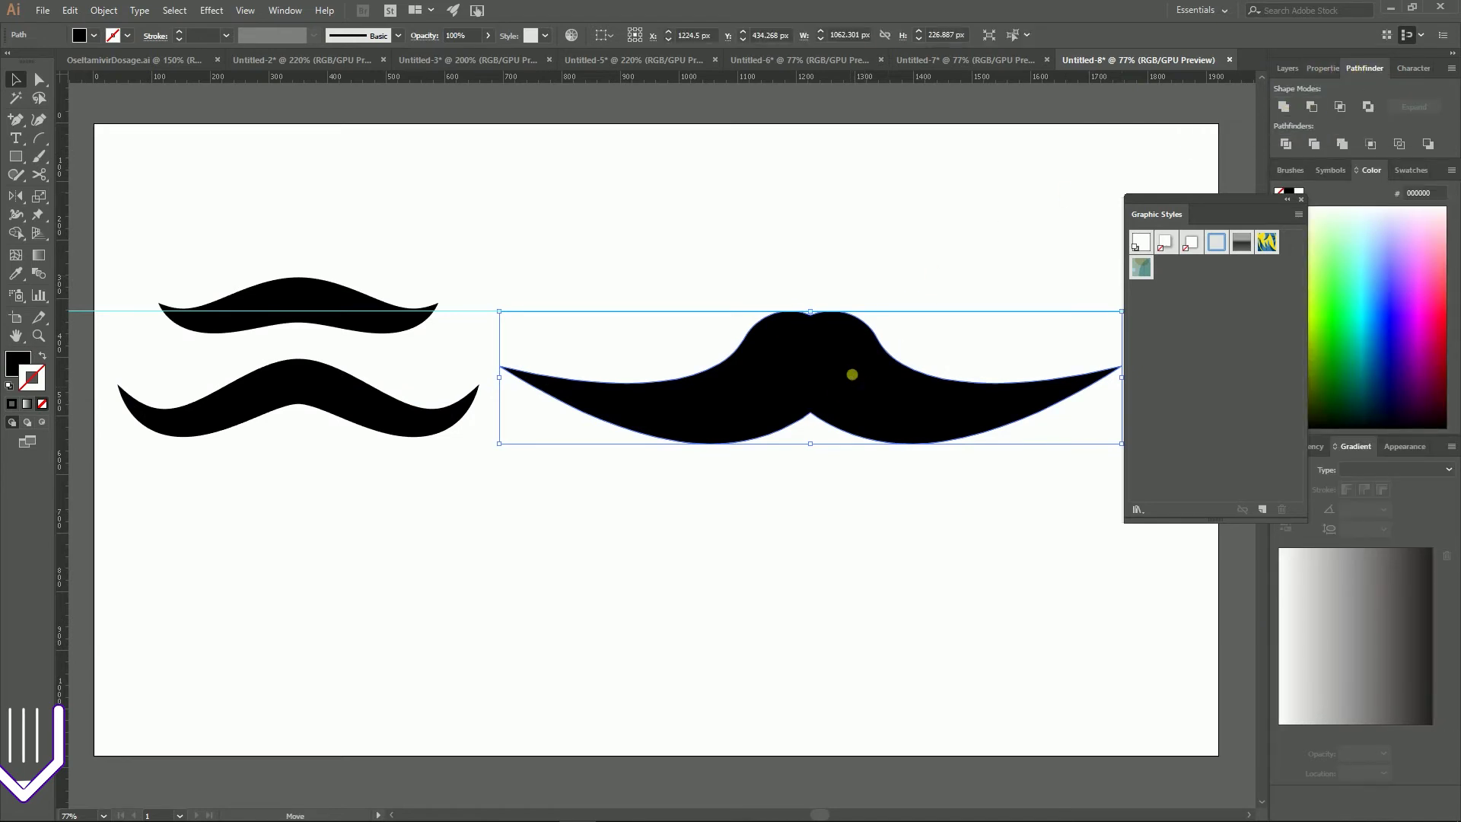
click(944, 60)
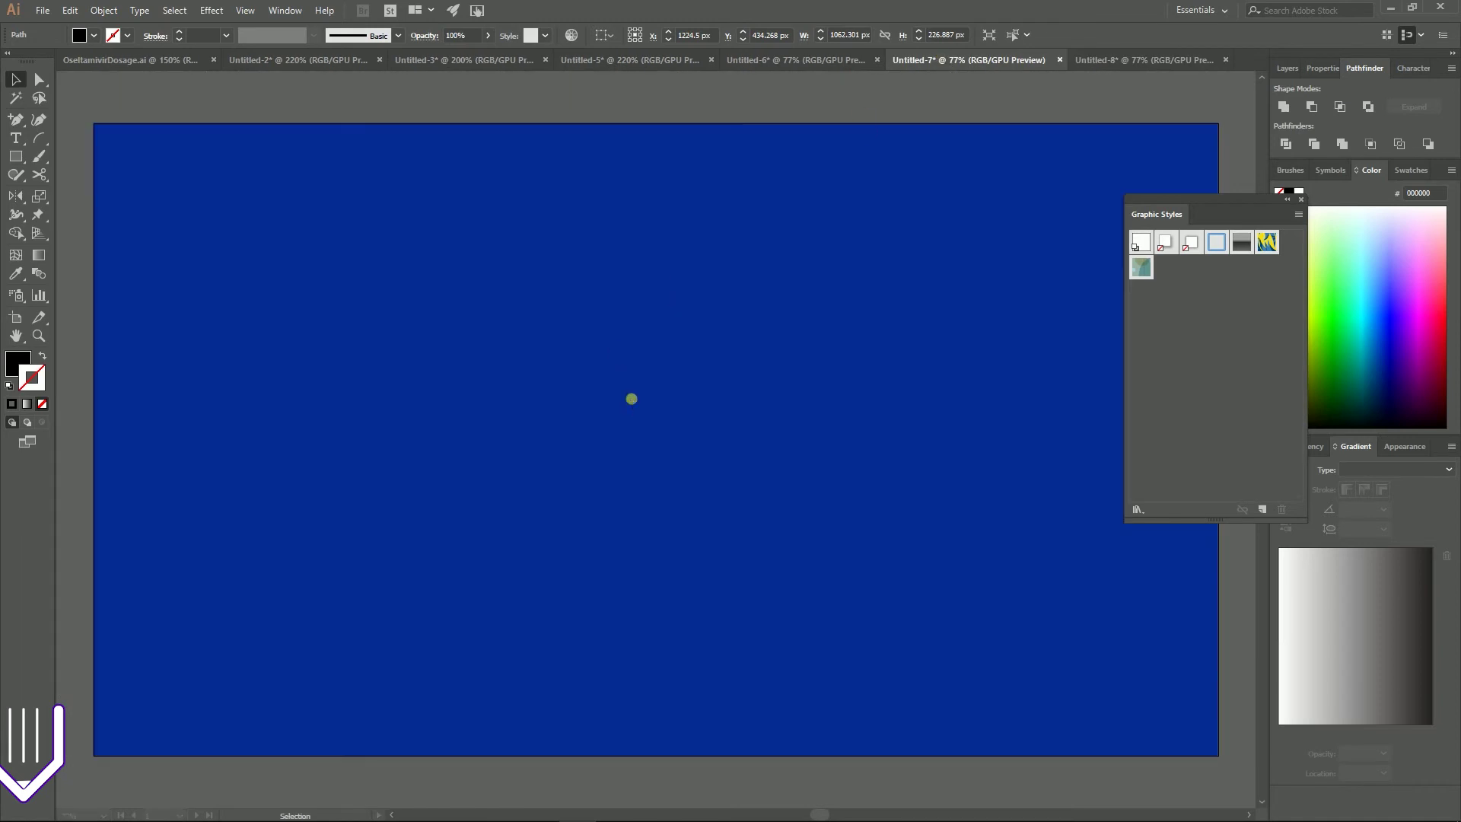
- Paste the black mustache onto the blue artboard, enlarge it slightly and move it near the centre
key(ctrl+v)
drag(639, 404, 720, 463)
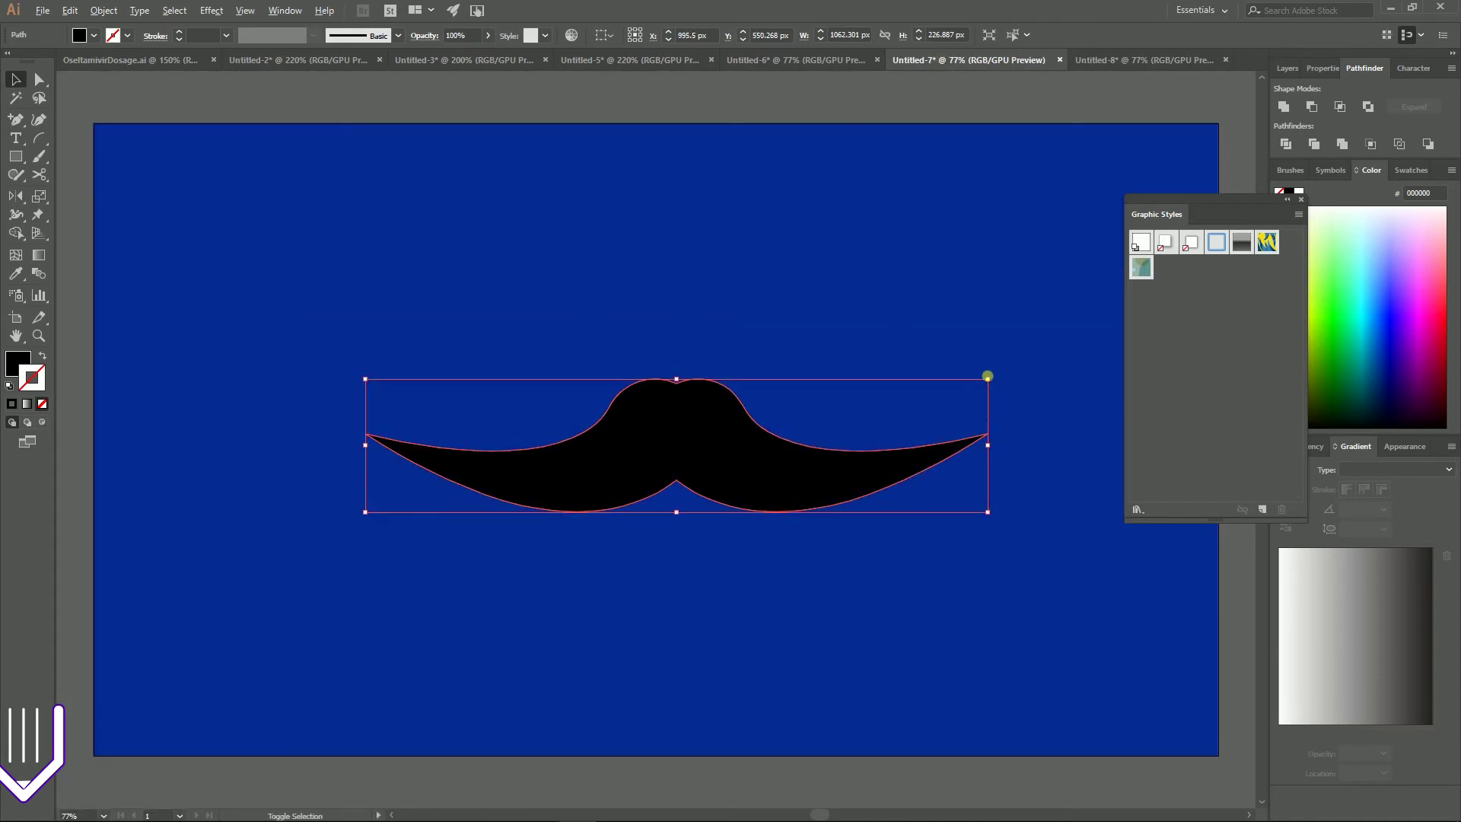
drag(988, 378, 1006, 363)
drag(729, 456, 732, 433)
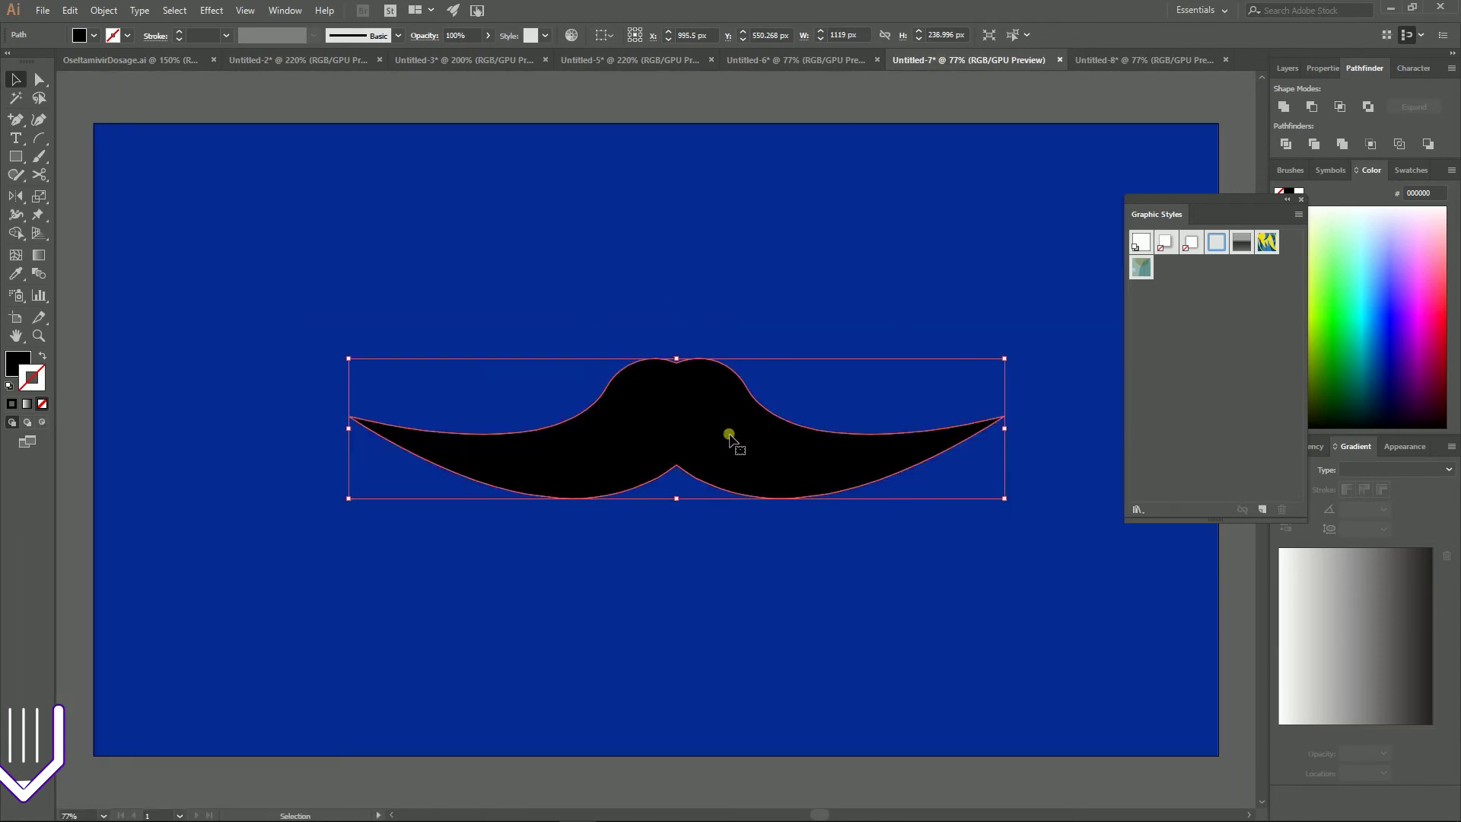
- Give the mustache a stroke and pick white (FFFFFF) as its stroke colour
click(15, 402)
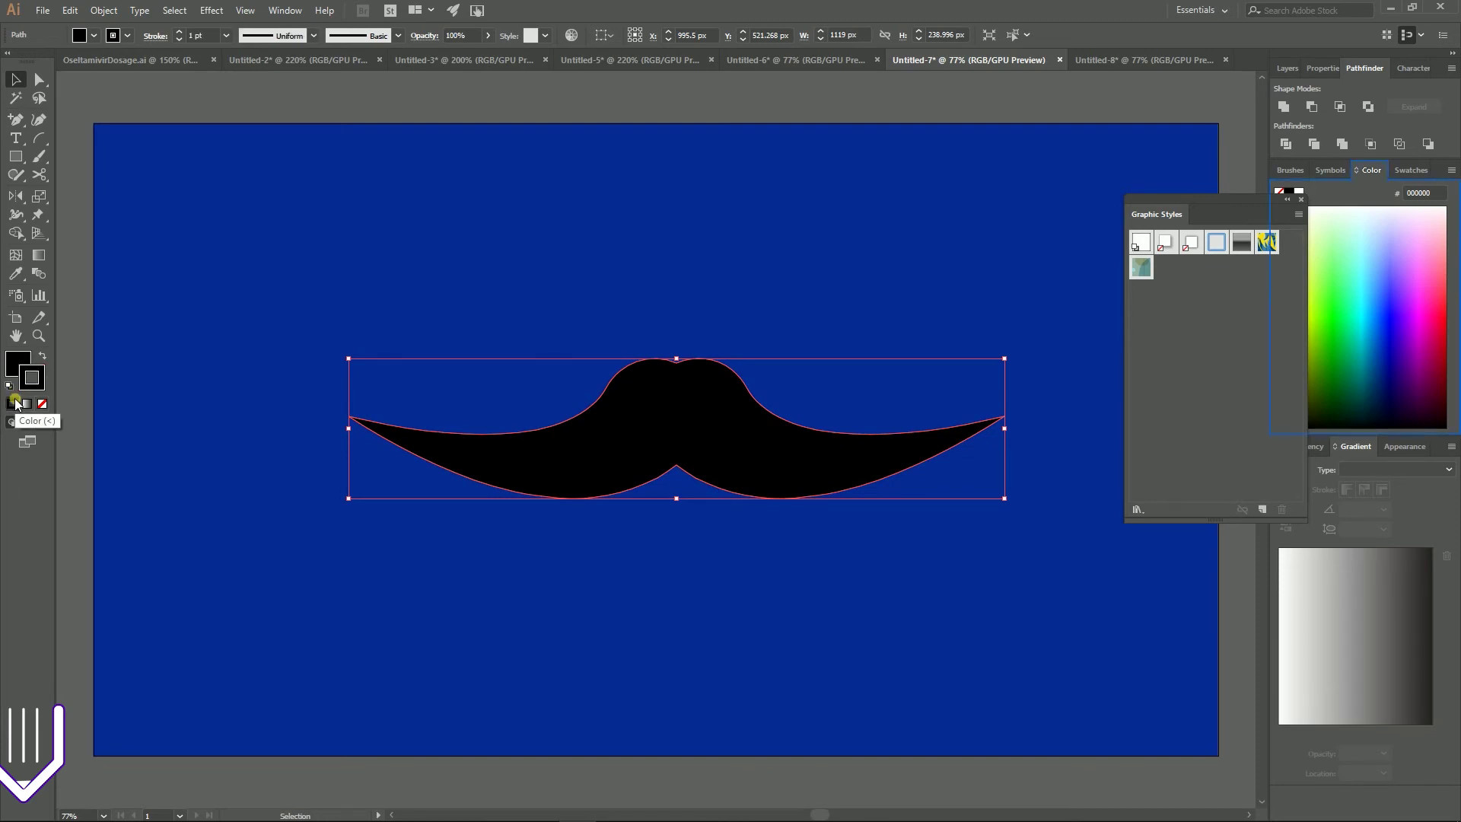
double_click(32, 380)
drag(1027, 368, 919, 274)
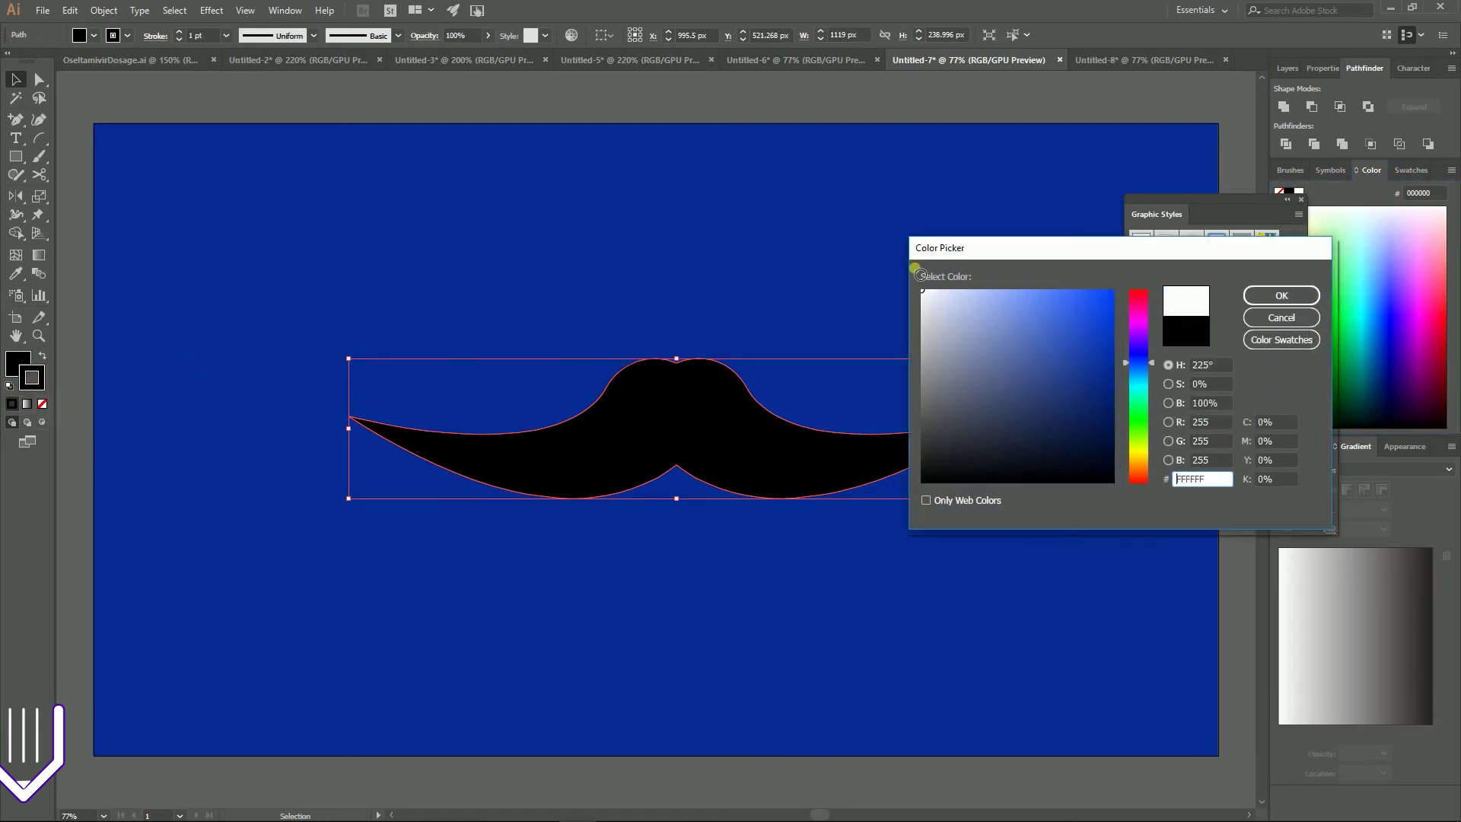
- Confirm the white stroke colour and align the stroke to the outside of the mustache
click(1282, 296)
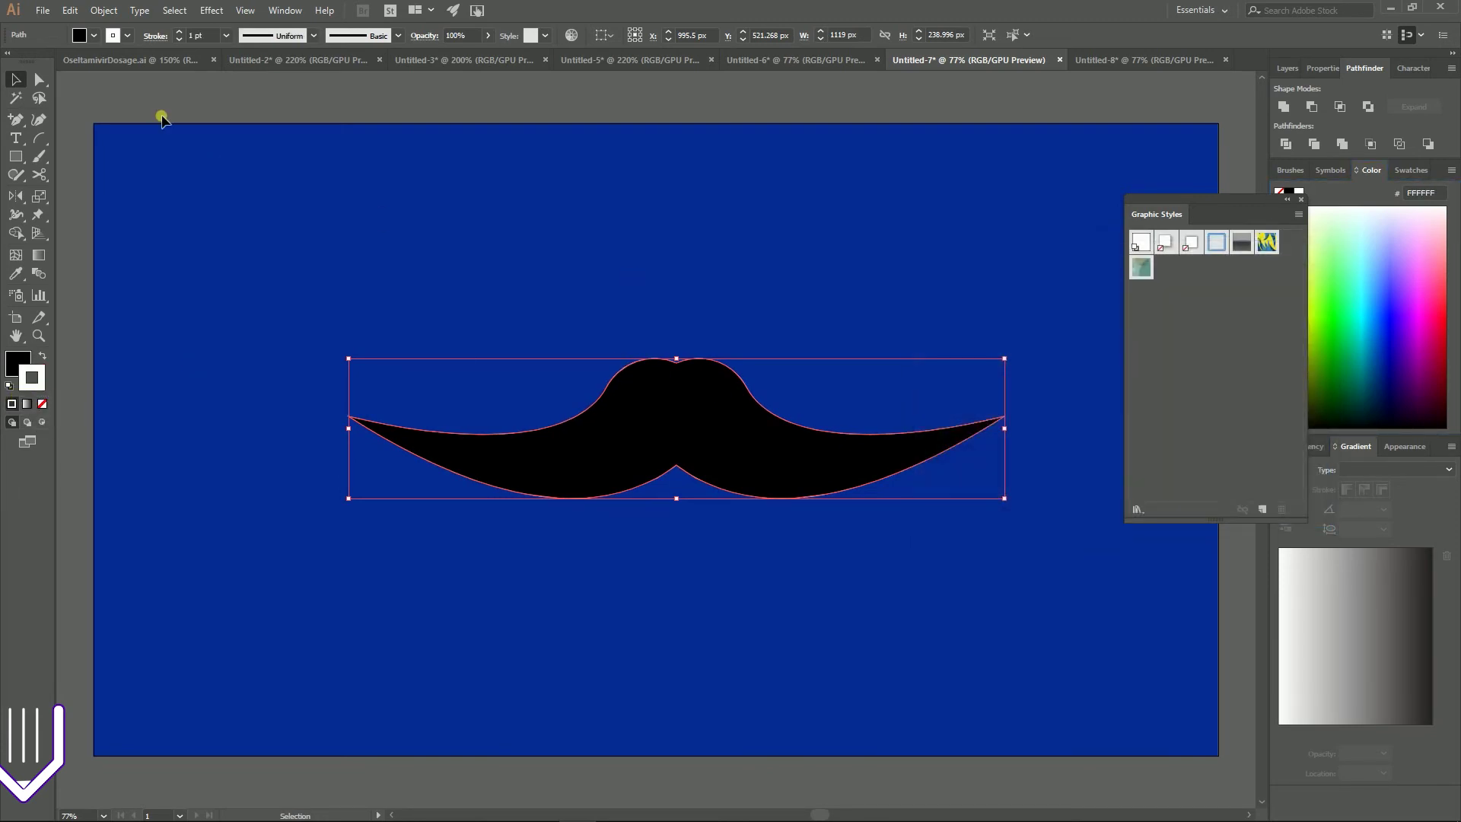
click(155, 35)
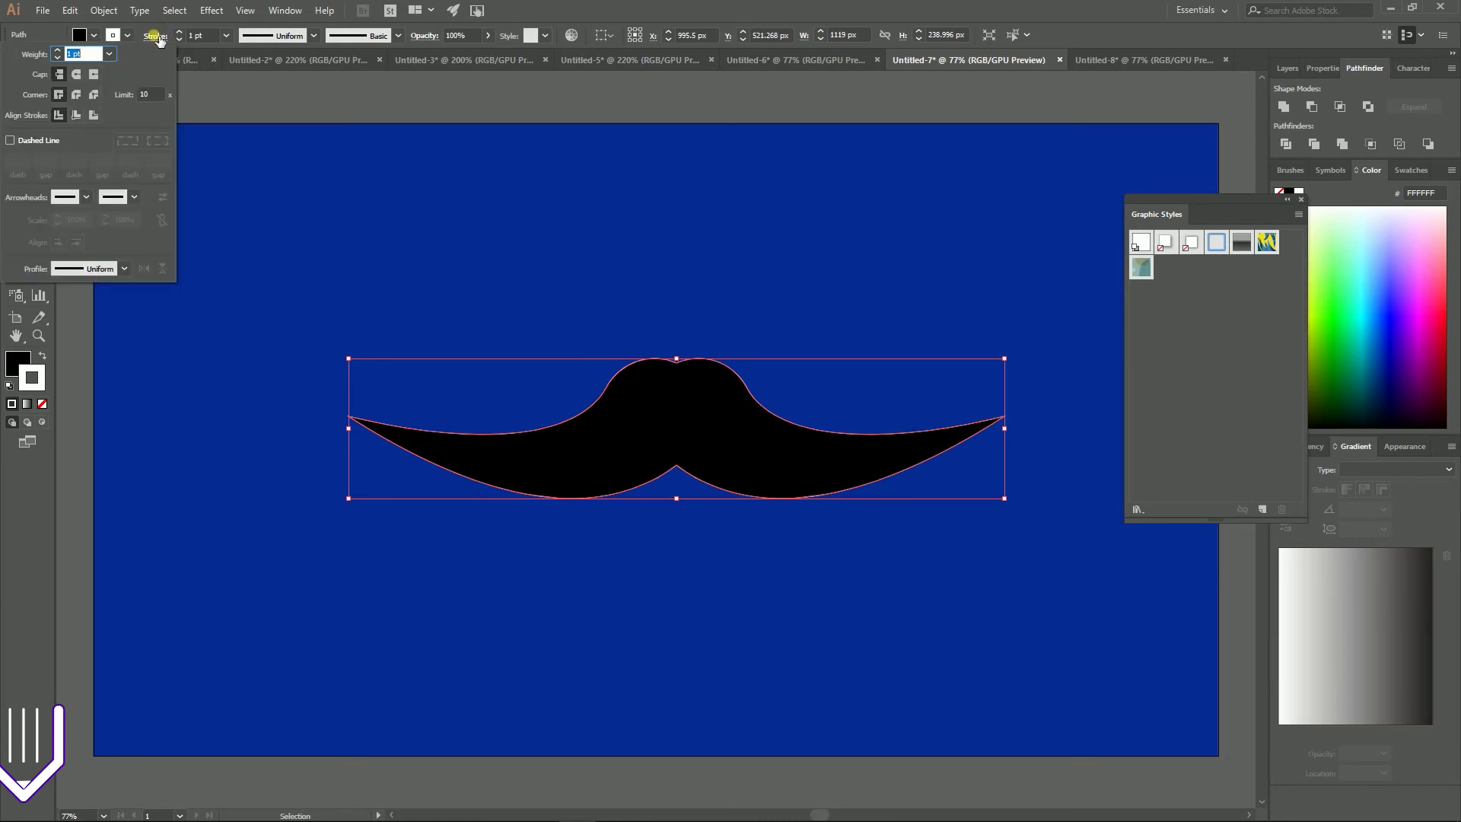
click(94, 115)
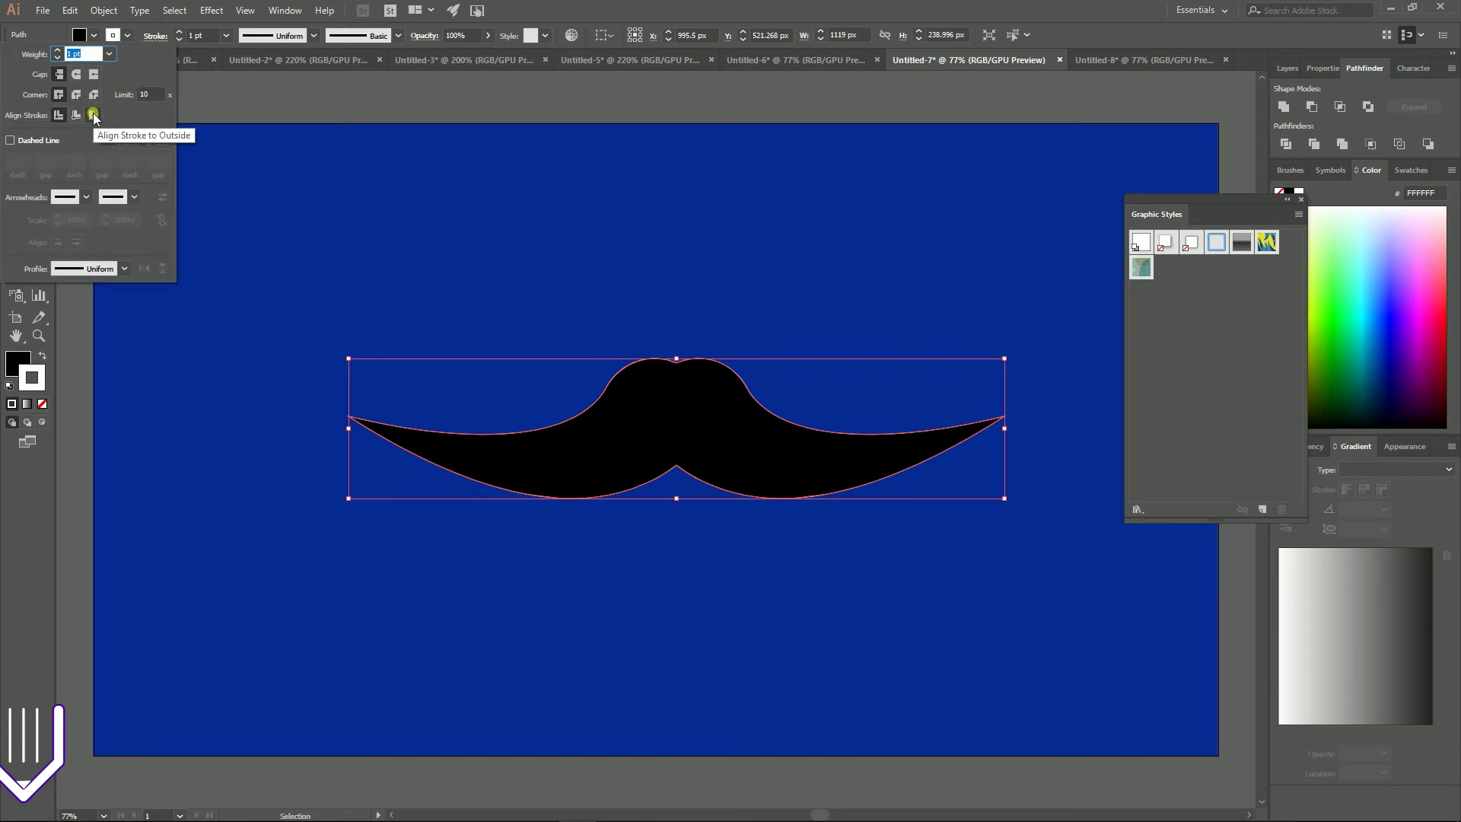
key(super+plus)
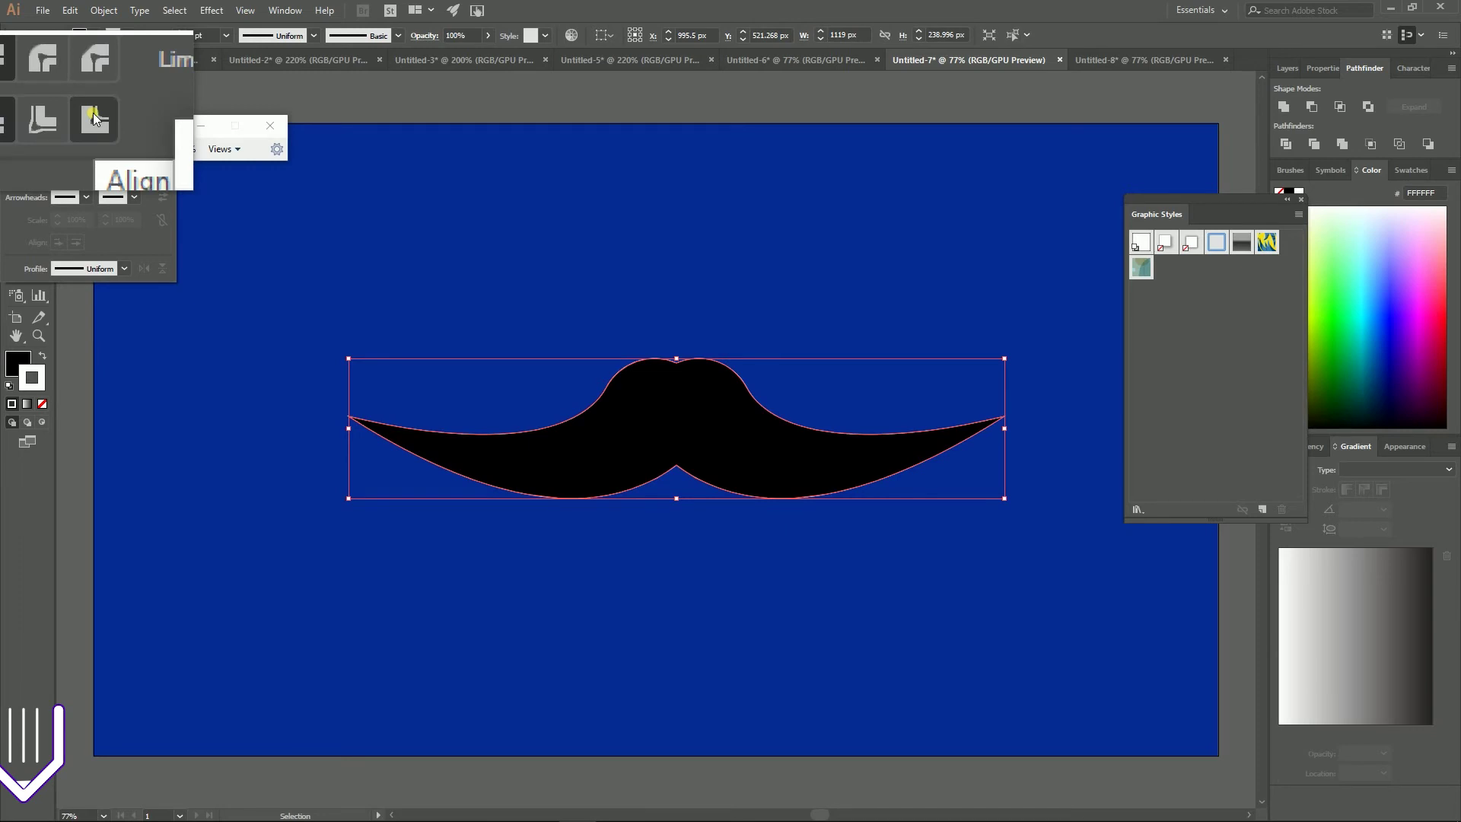
key(super+minus)
key(super+Escape)
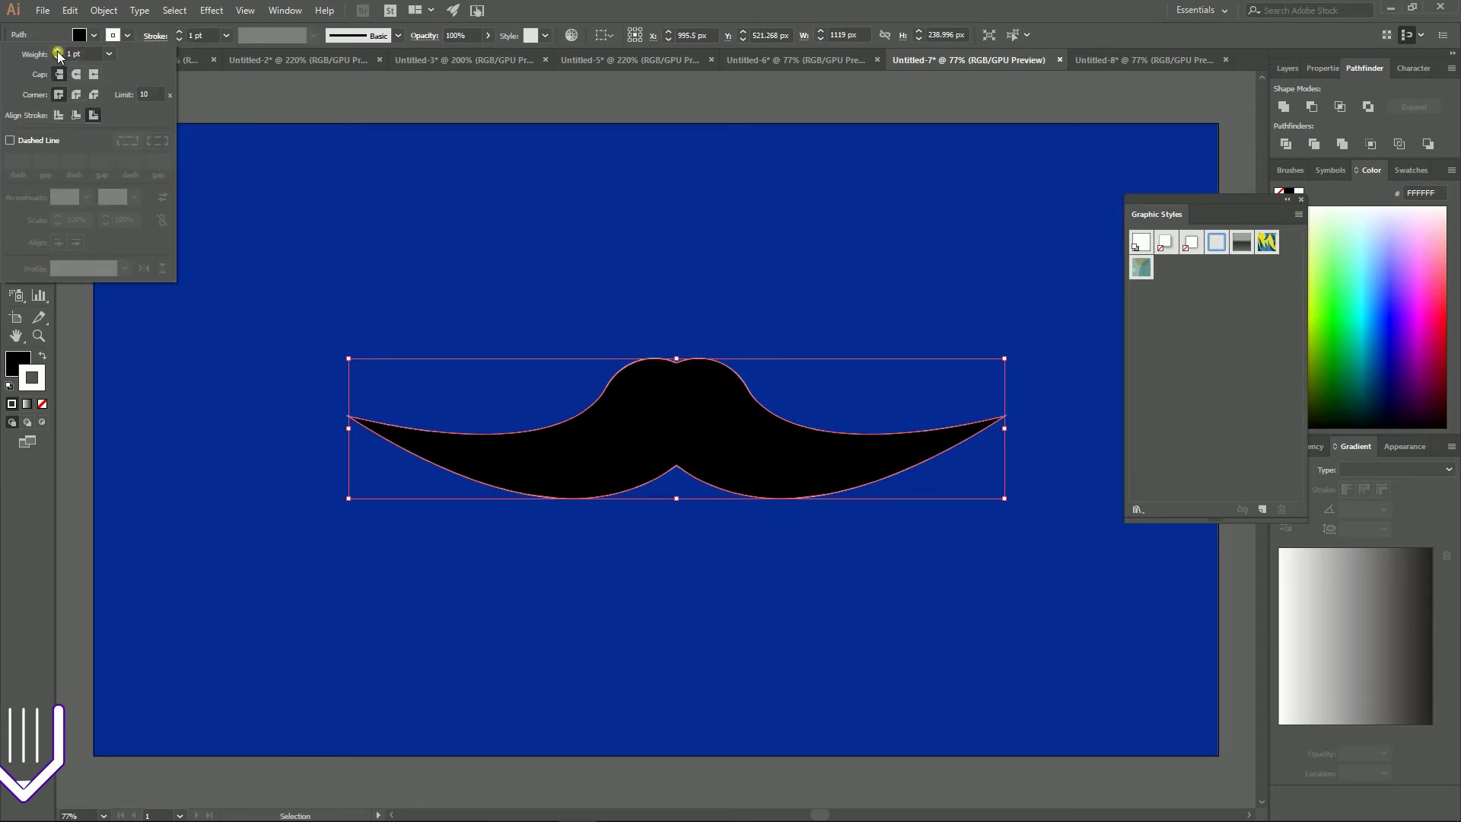
- Raise the outline weight to 10 pt and set the miter limit to 3
click(57, 52)
click(57, 52)
click(57, 51)
click(57, 52)
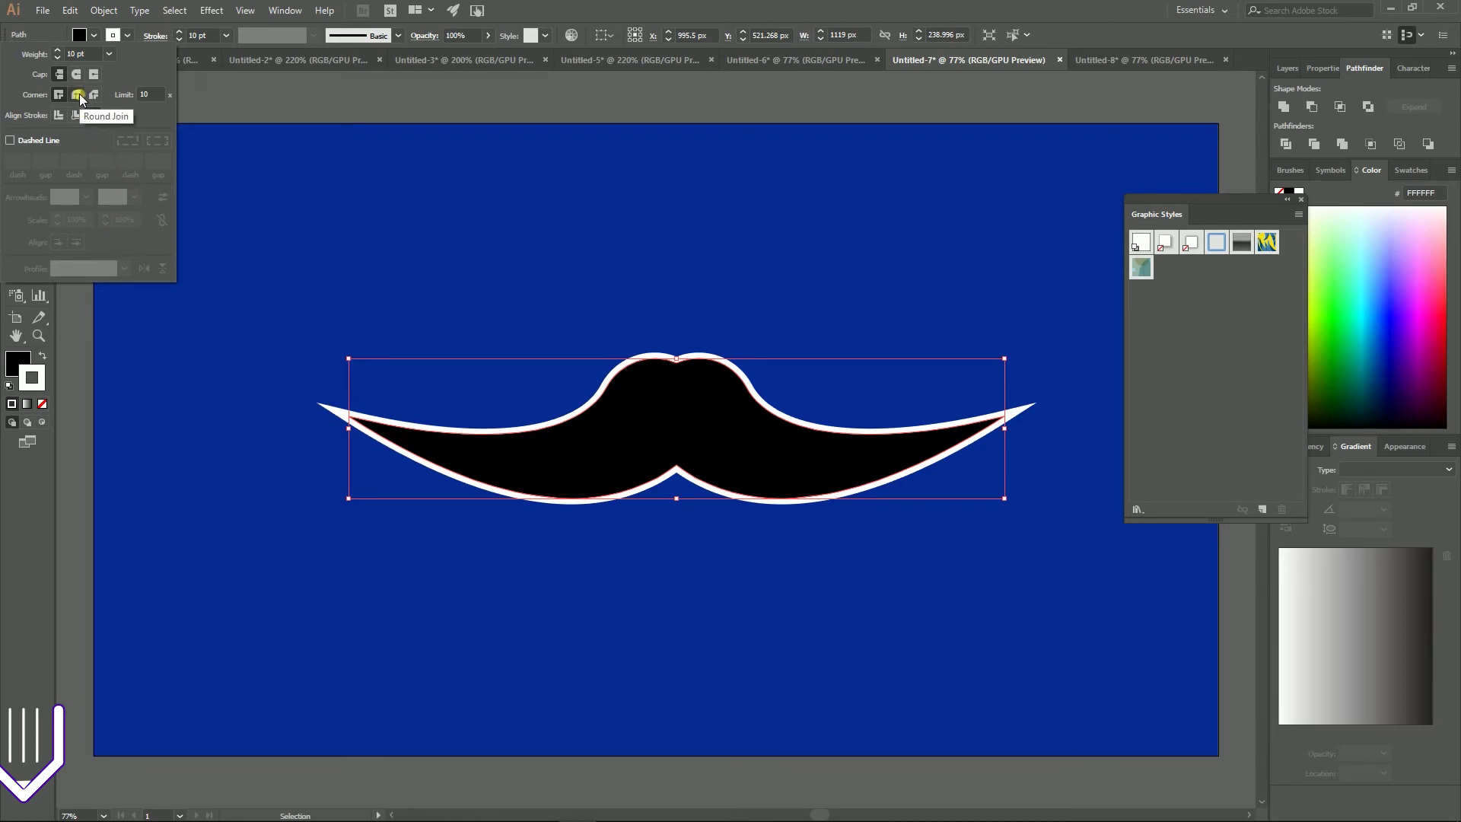
click(150, 96)
text(3)
key(Return)
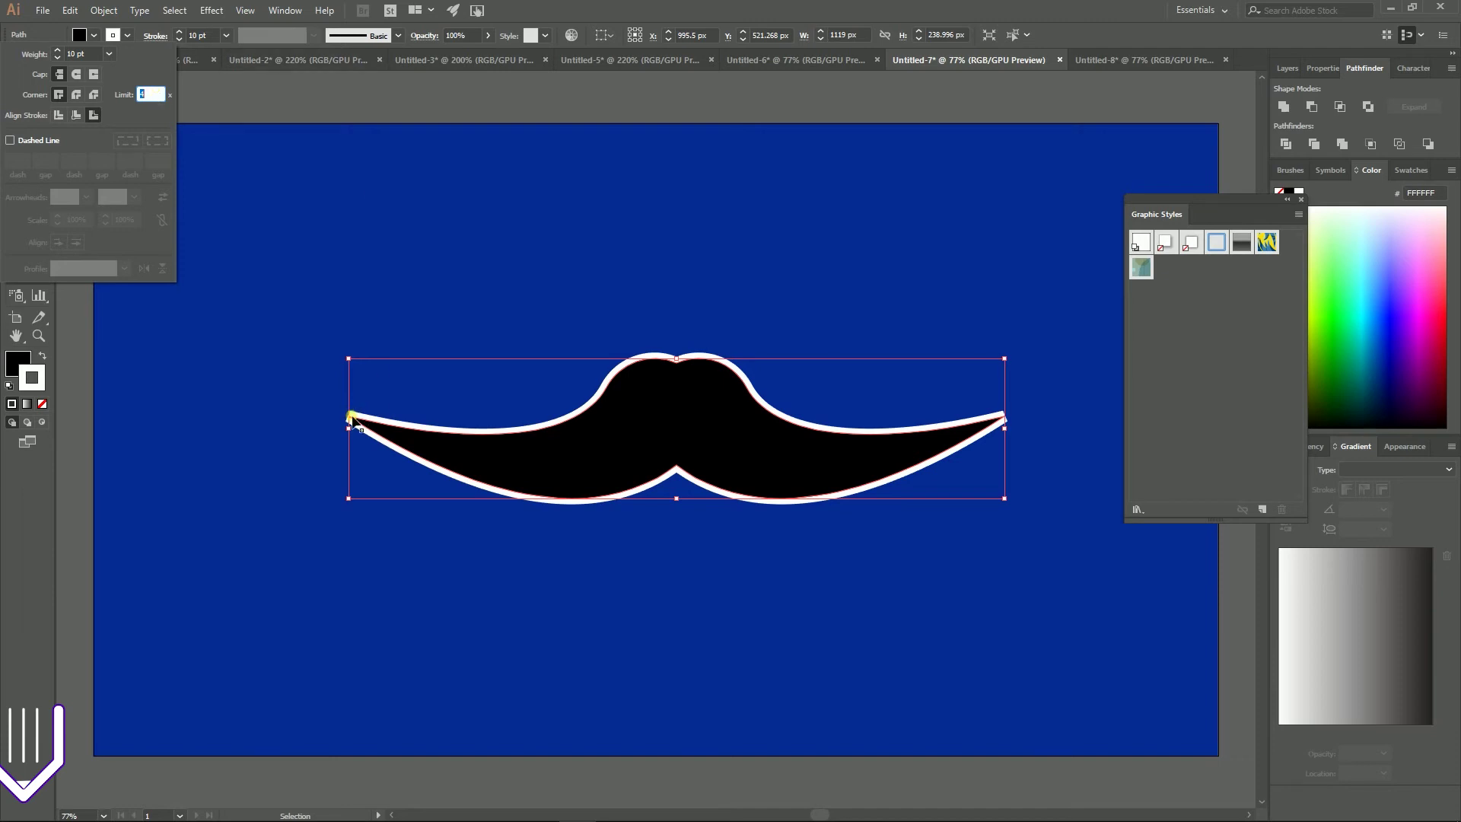
- Switch the outline to rounded corner joins
key(super+plus)
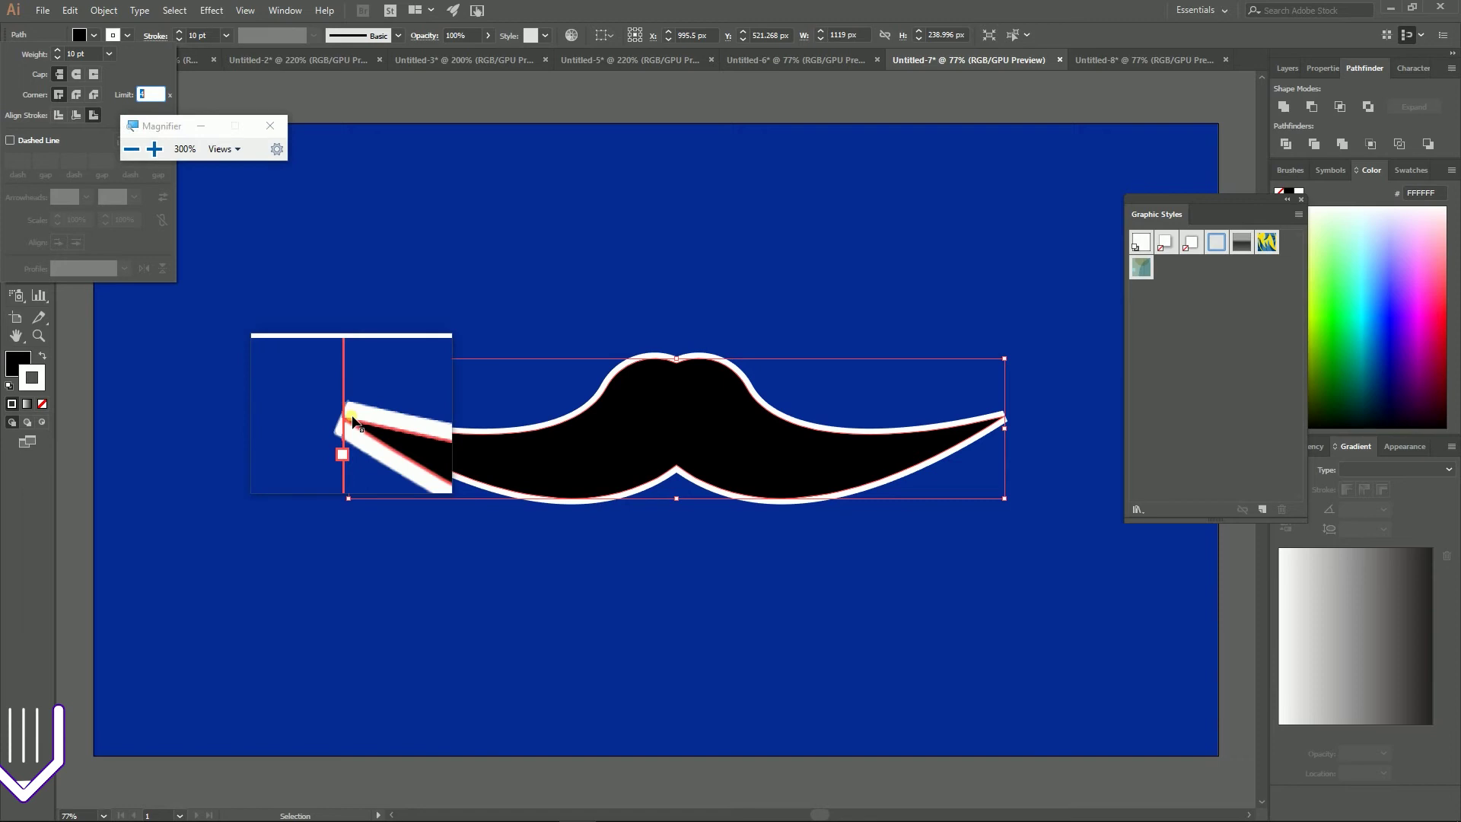
key(super+Escape)
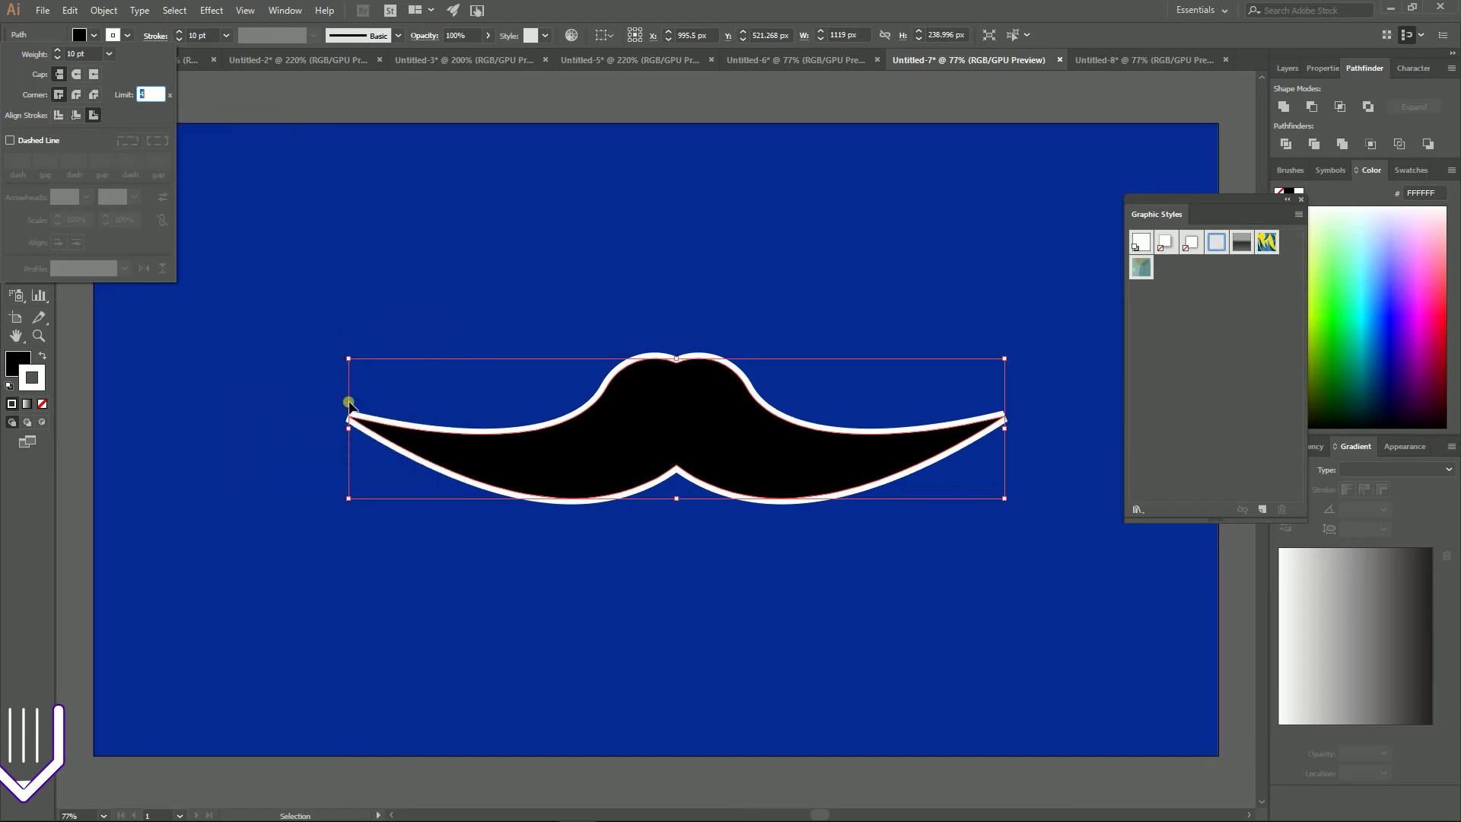
click(78, 95)
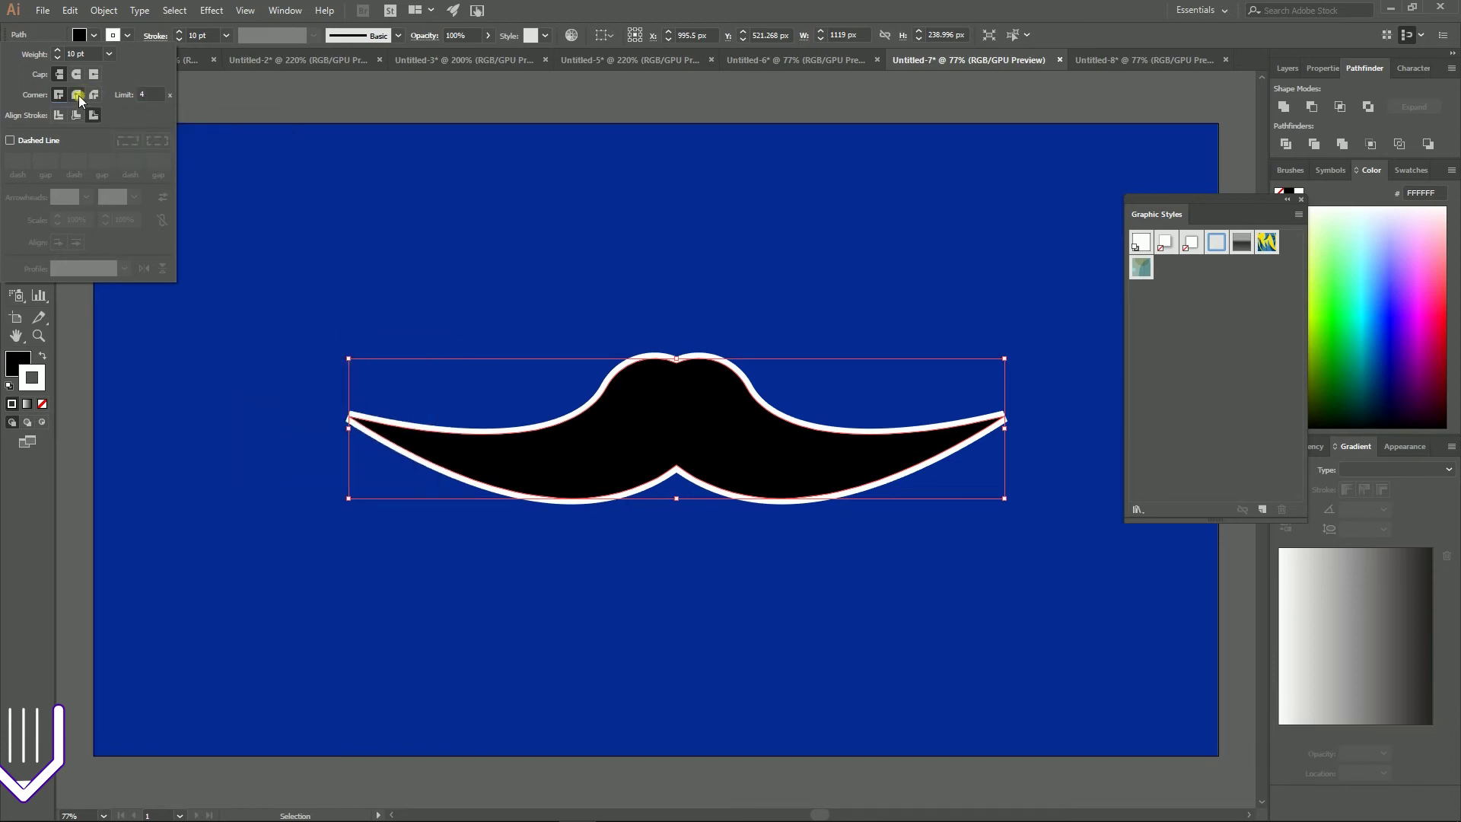
click(533, 264)
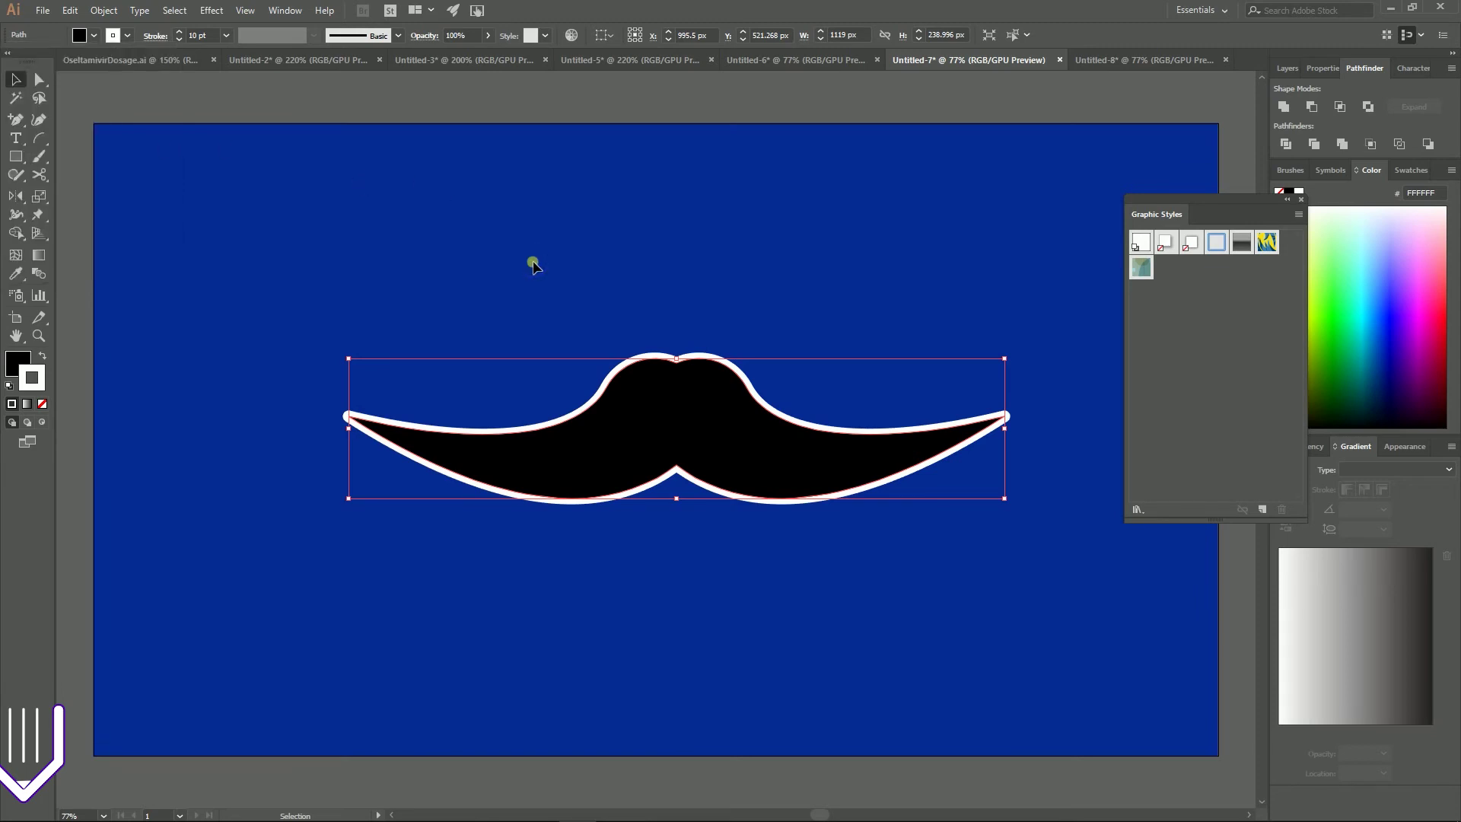
- Add a 4F4F4F Multiply drop shadow at 67% opacity, 3 px X, 2 px Y, 3 px blur
click(213, 12)
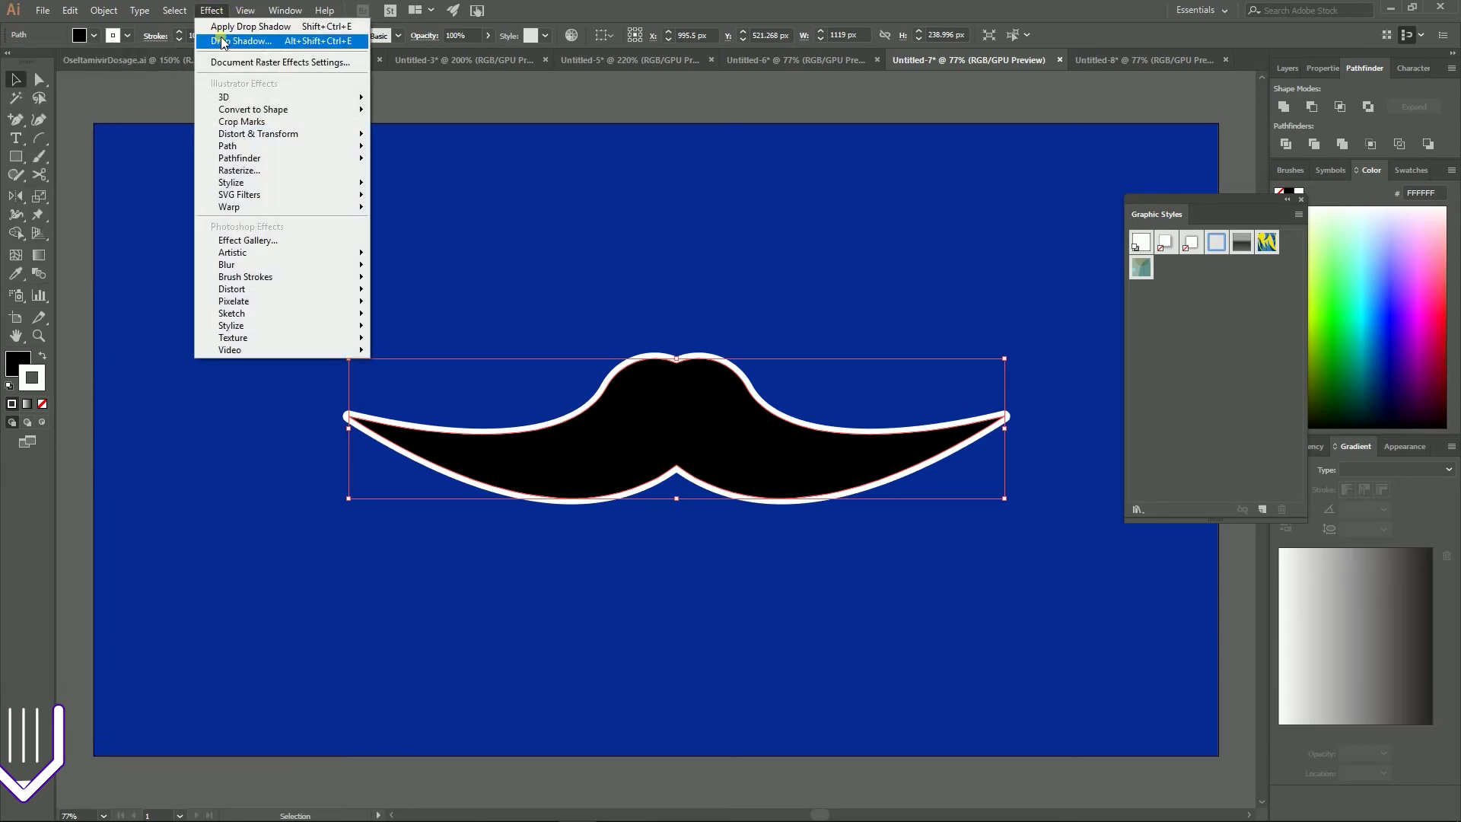
click(223, 42)
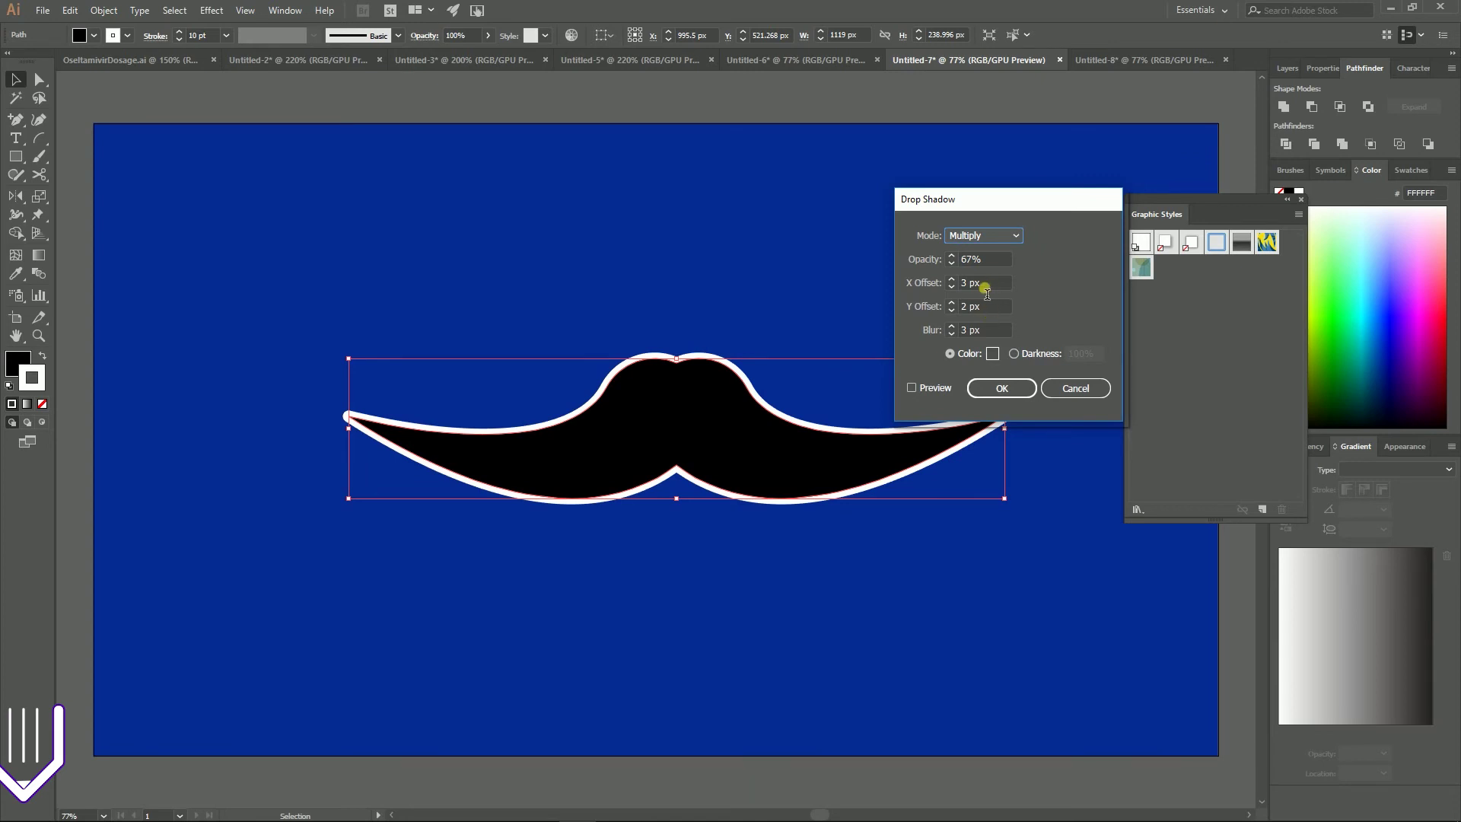
click(993, 354)
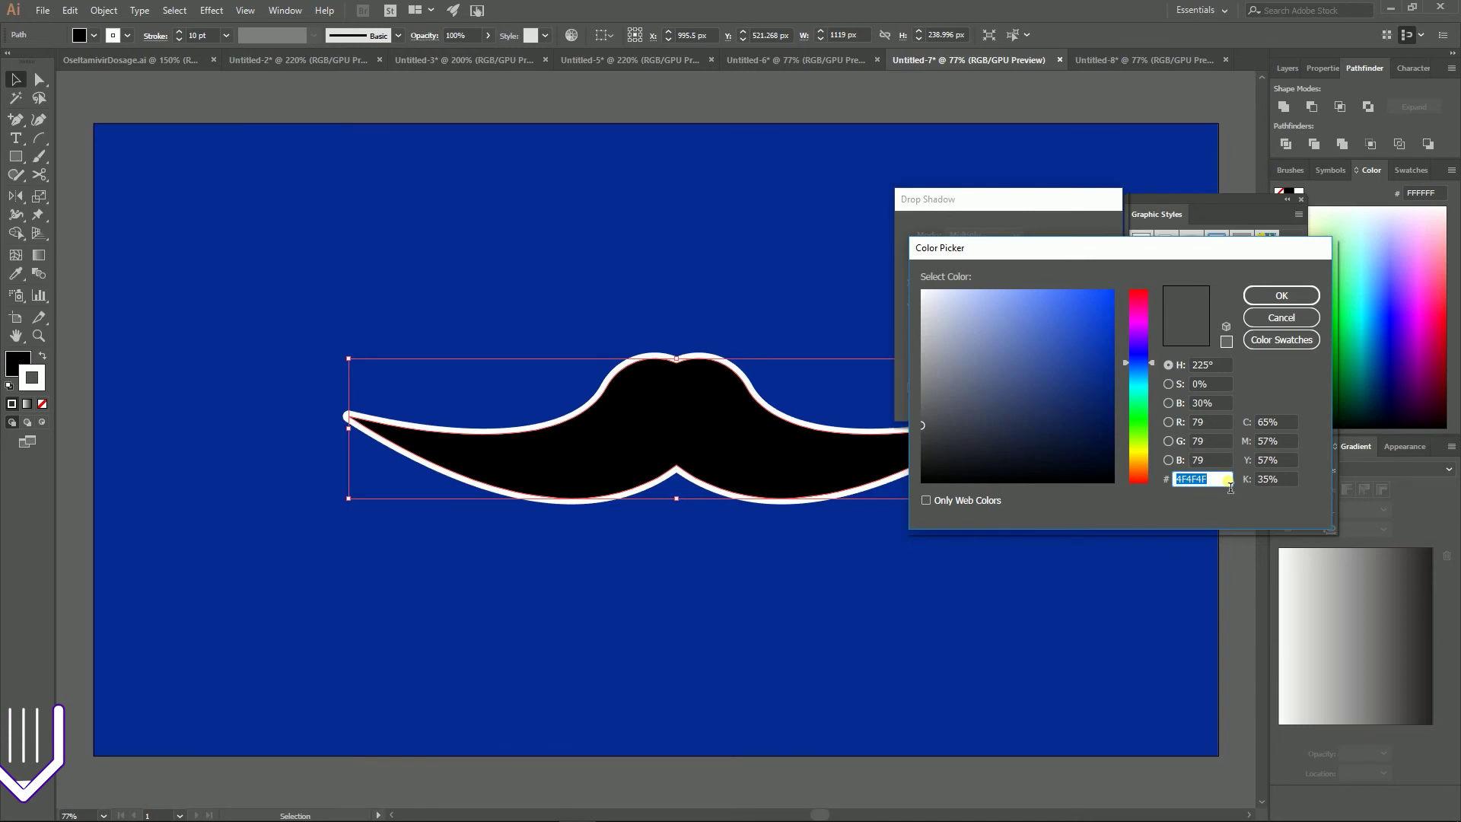
click(1282, 295)
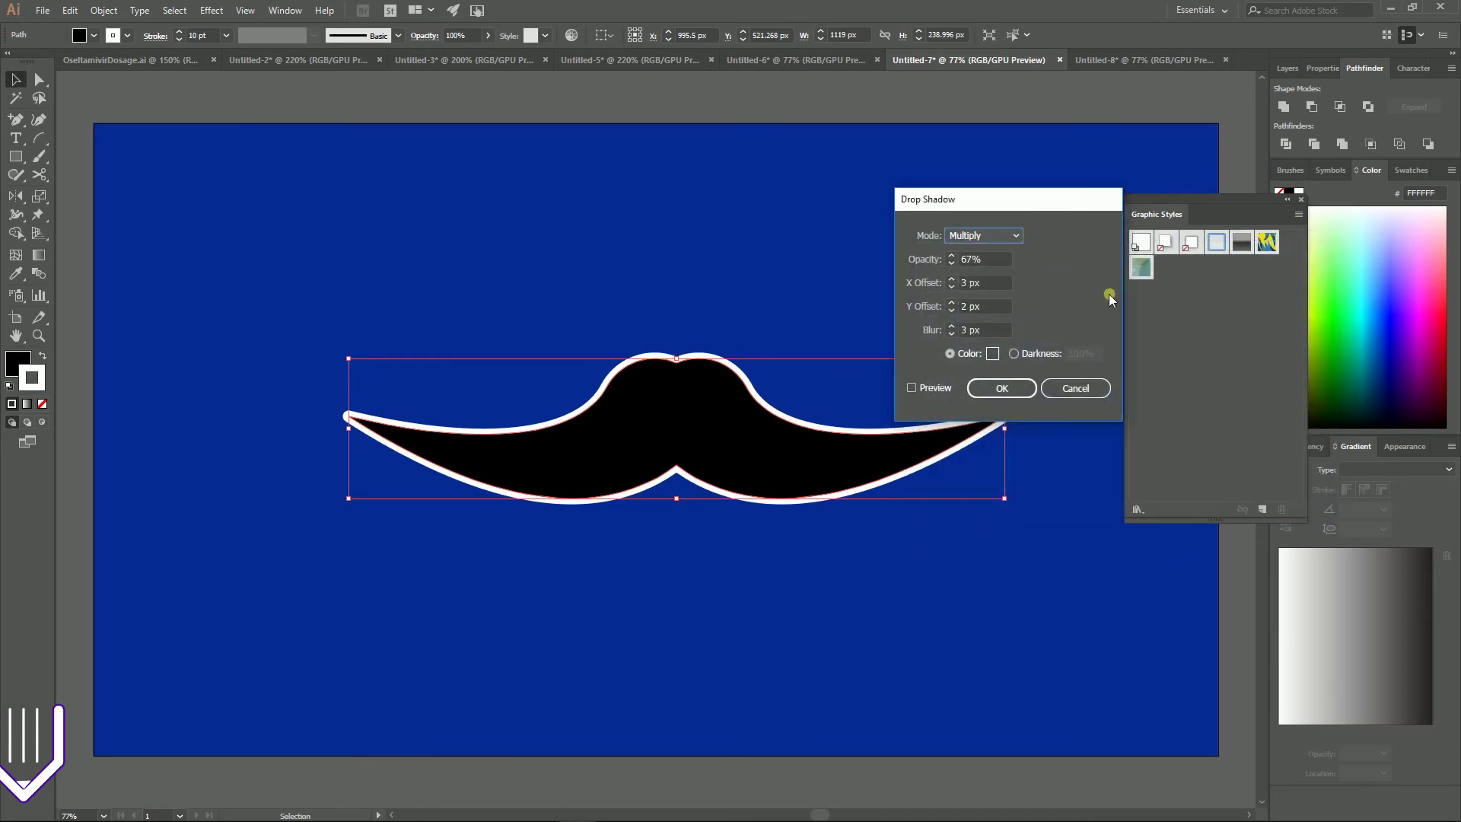
click(1017, 386)
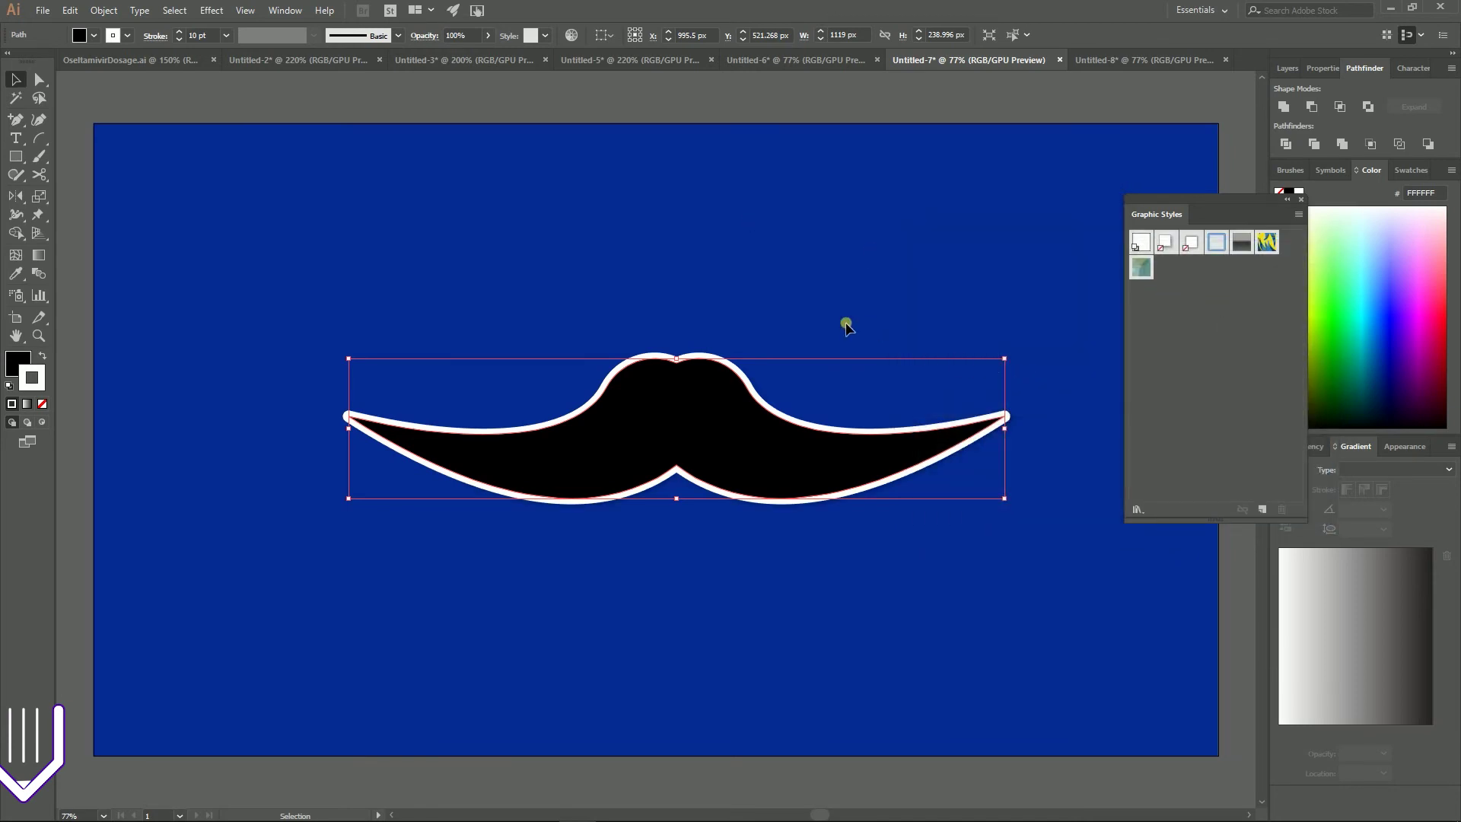
click(564, 322)
- Move the mustache up and to the left on the artboard
drag(764, 503, 710, 424)
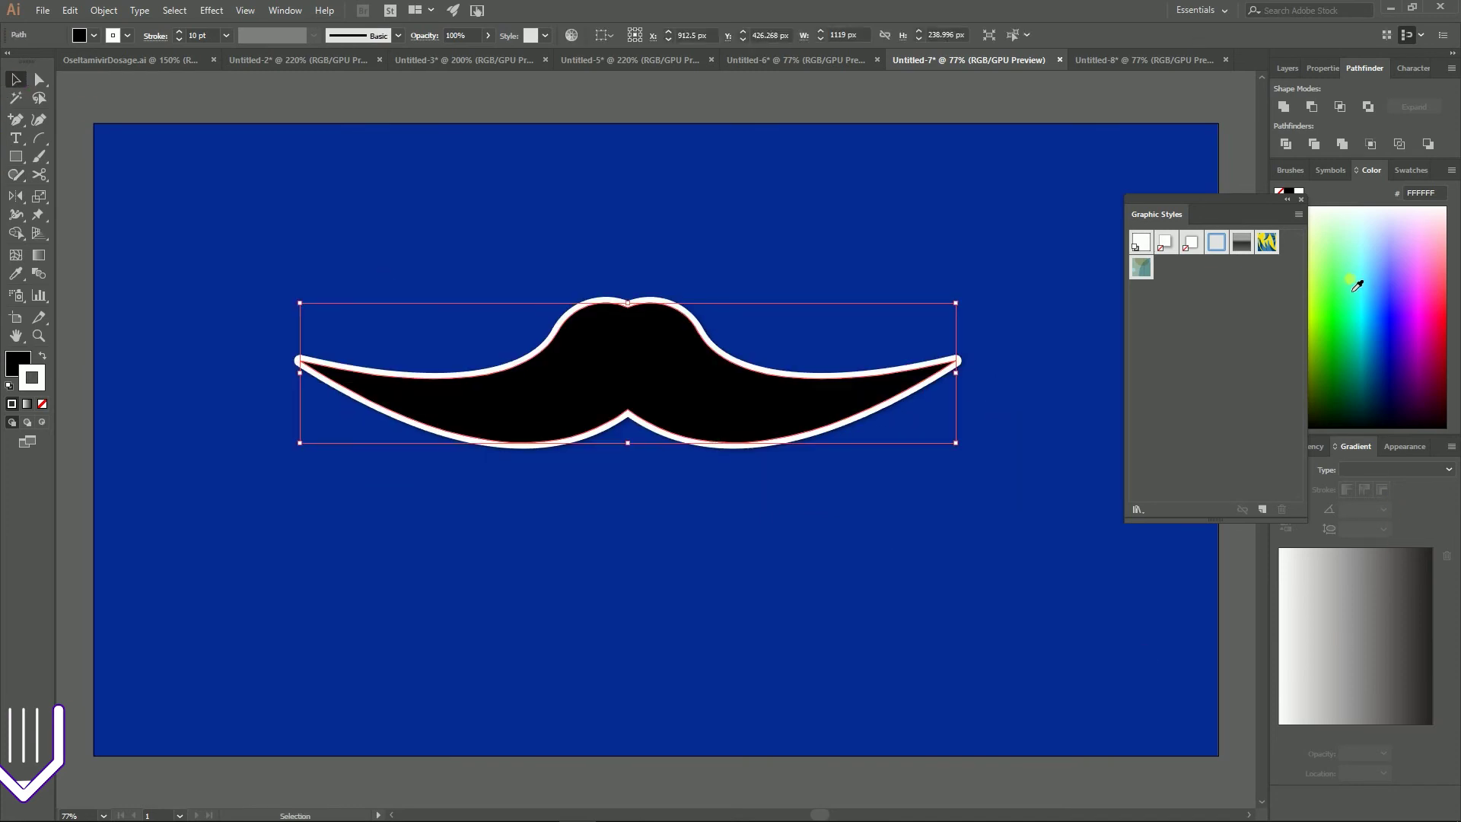
drag(1241, 223, 1147, 165)
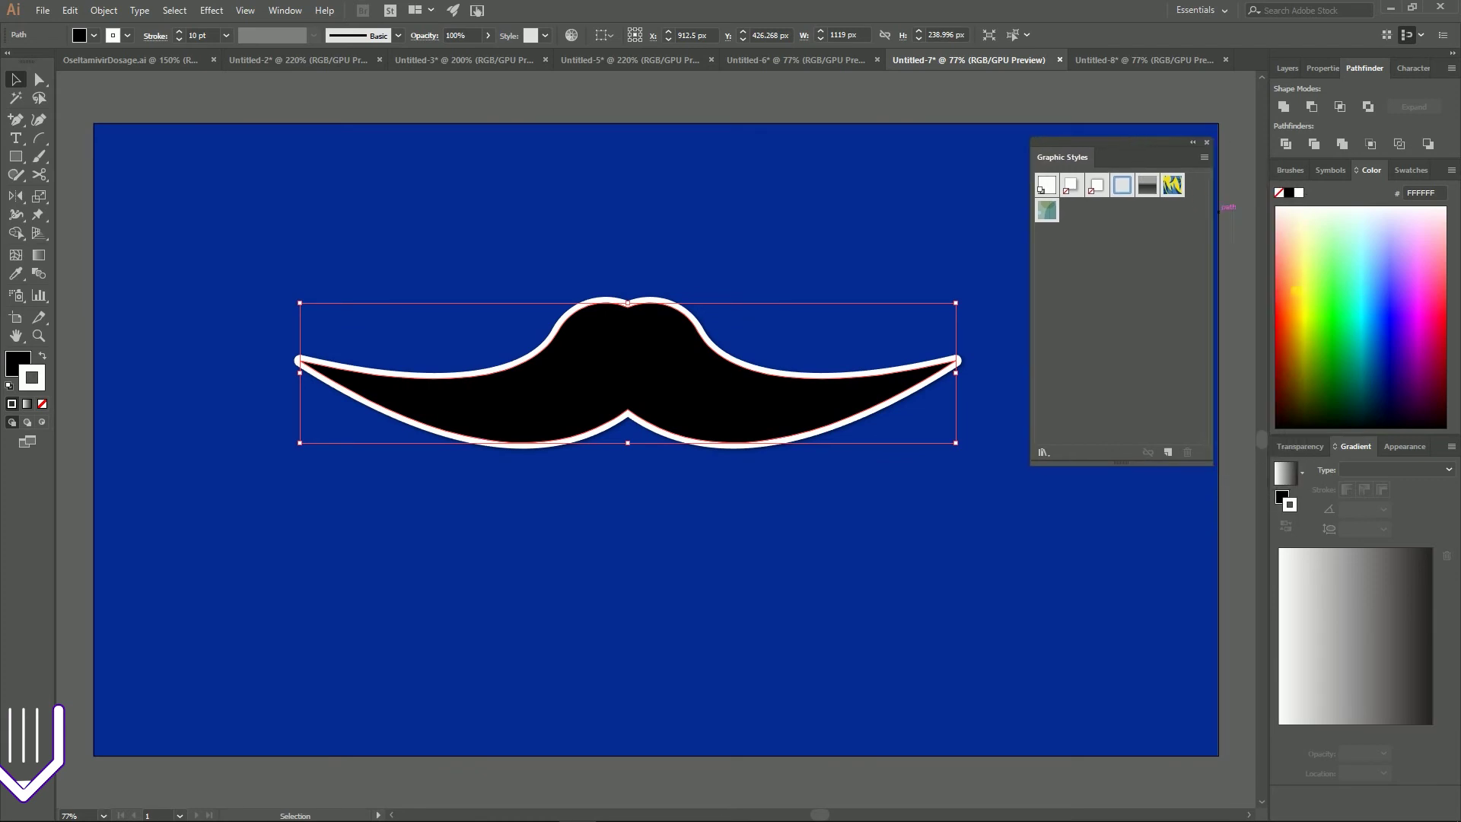
click(1403, 449)
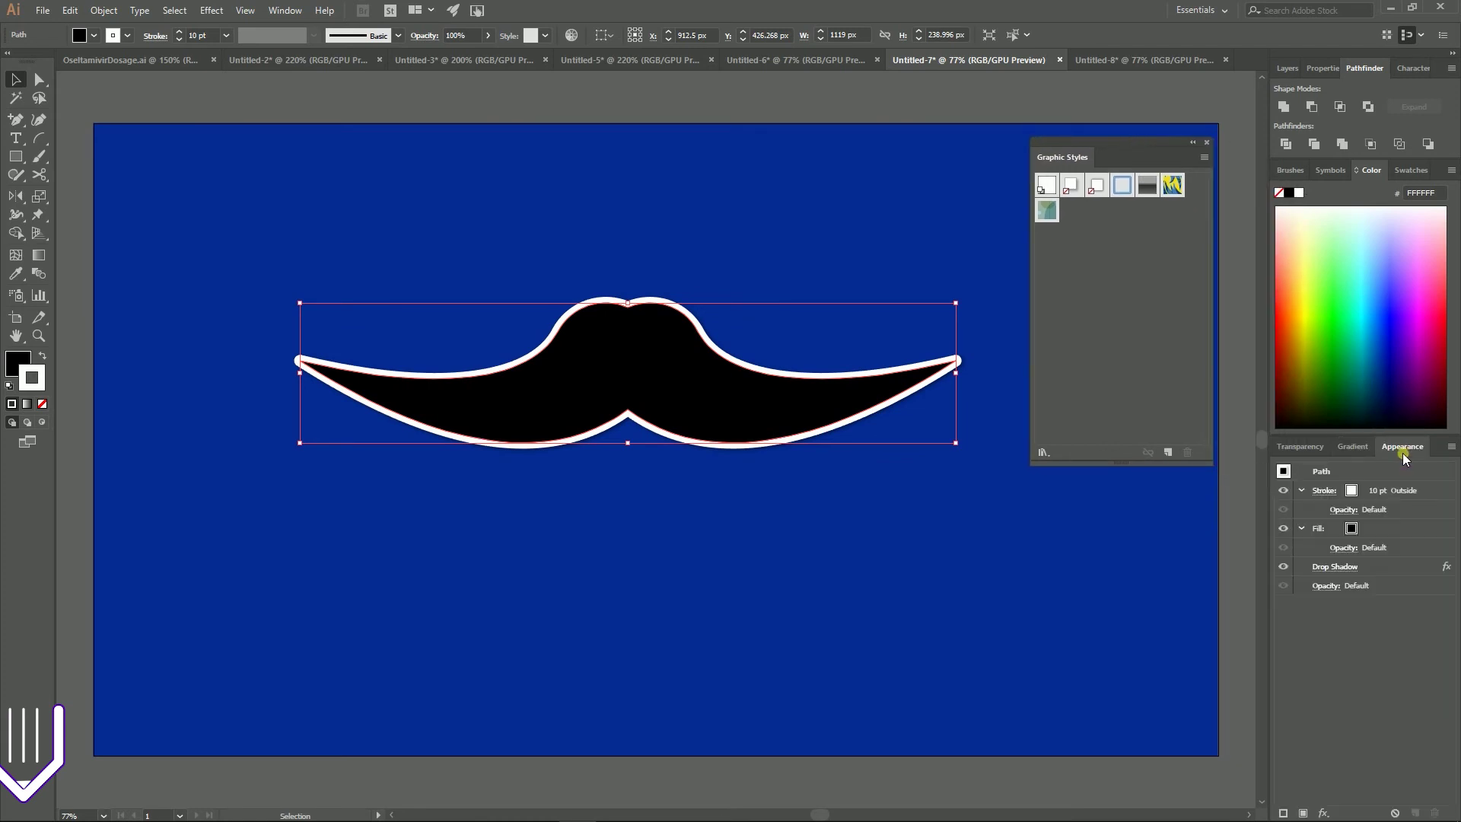
- Change the drop shadow to 5 px blur, 3 px Y offset and 4 px X offset
click(1332, 571)
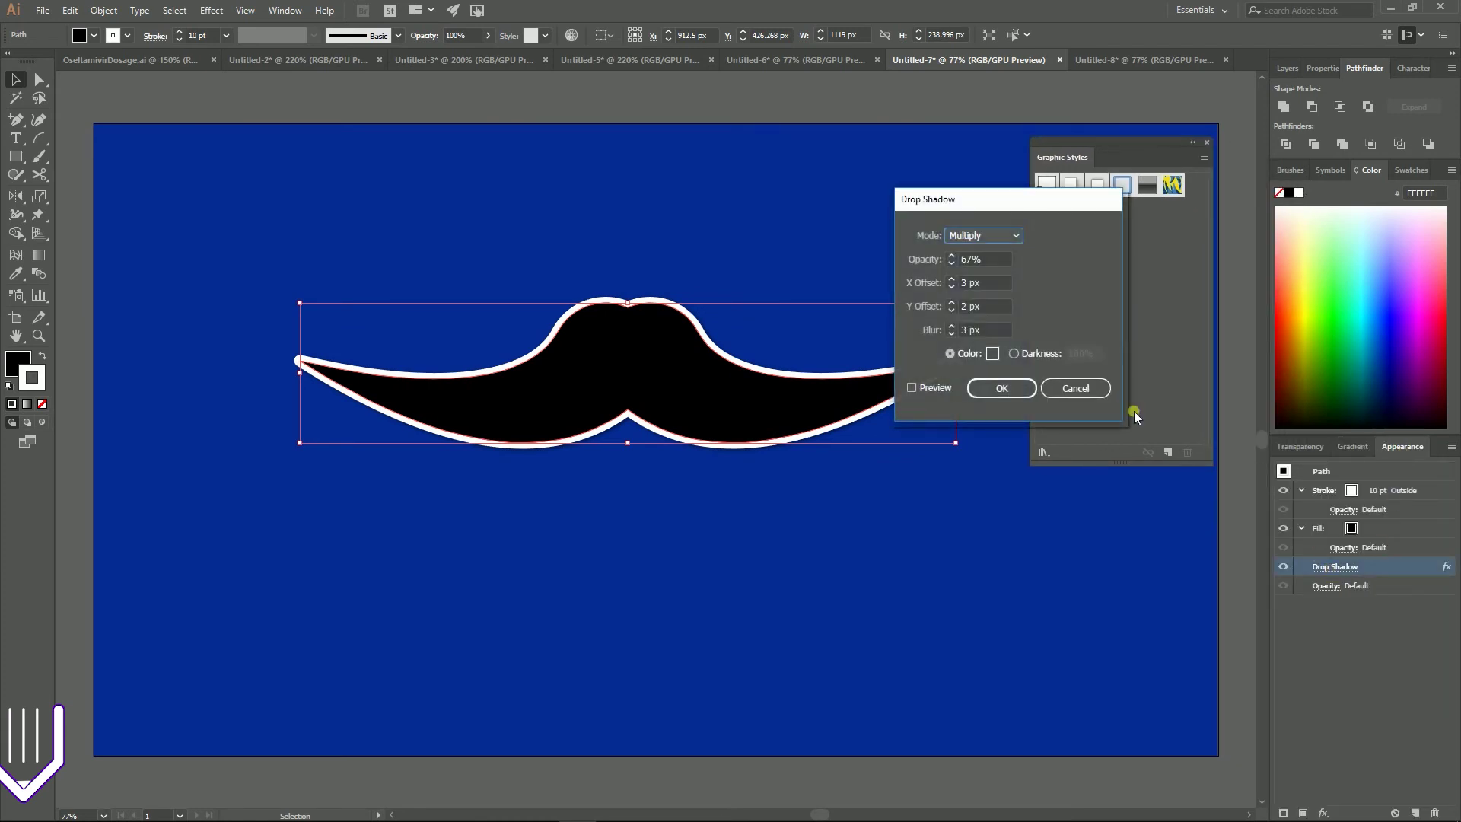
click(951, 327)
click(950, 327)
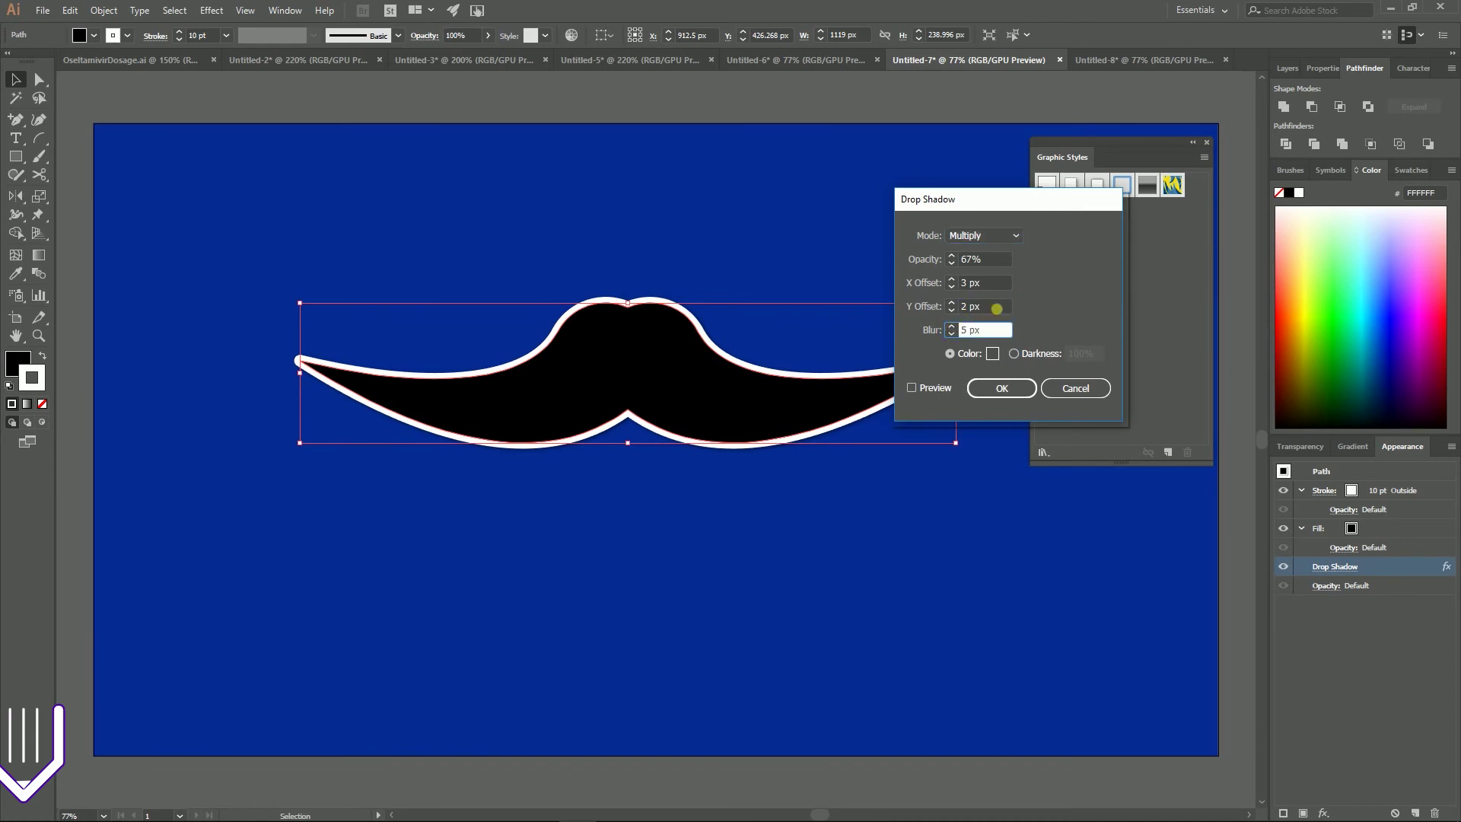
click(951, 302)
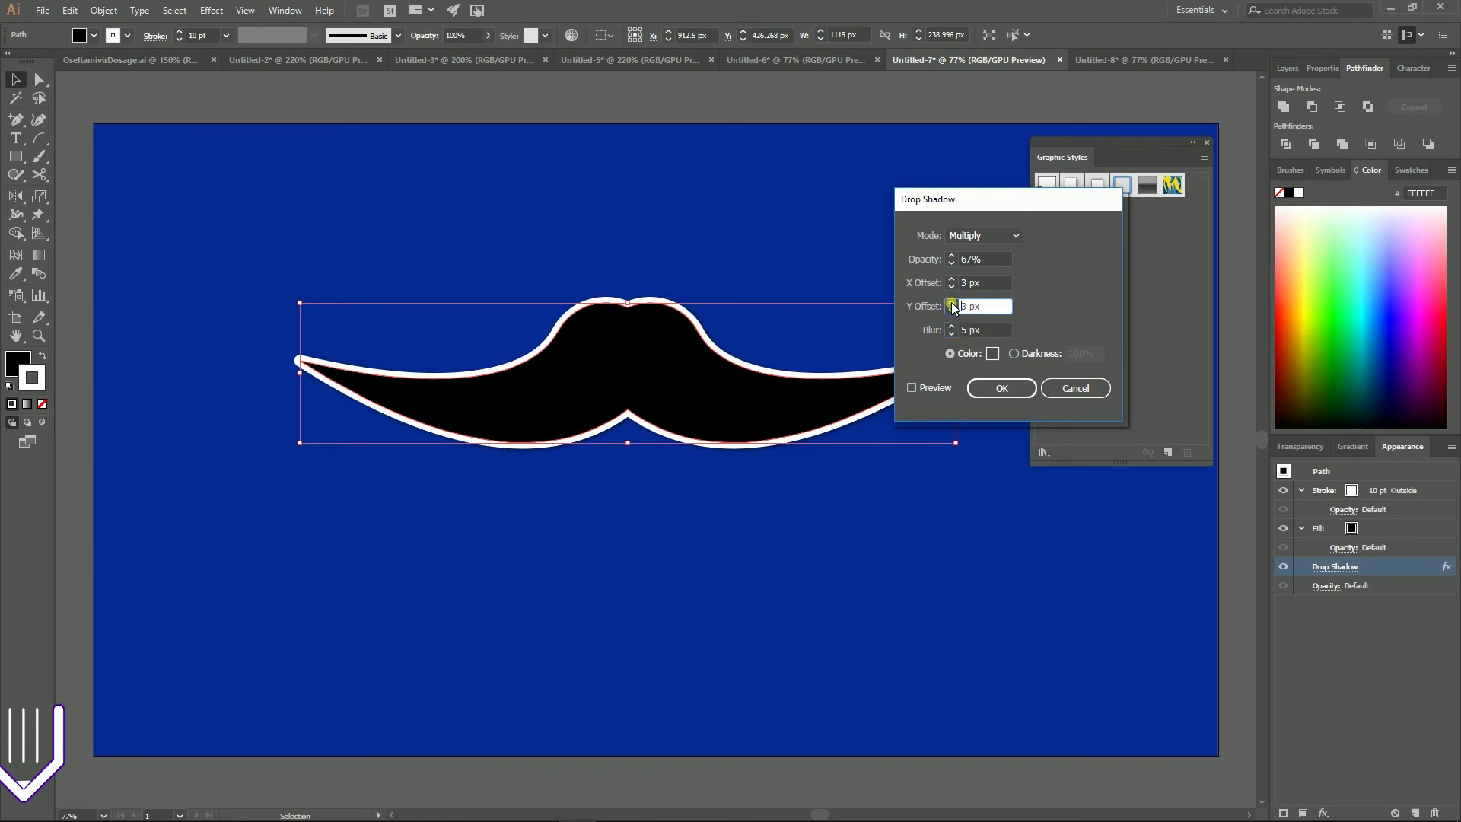
click(951, 279)
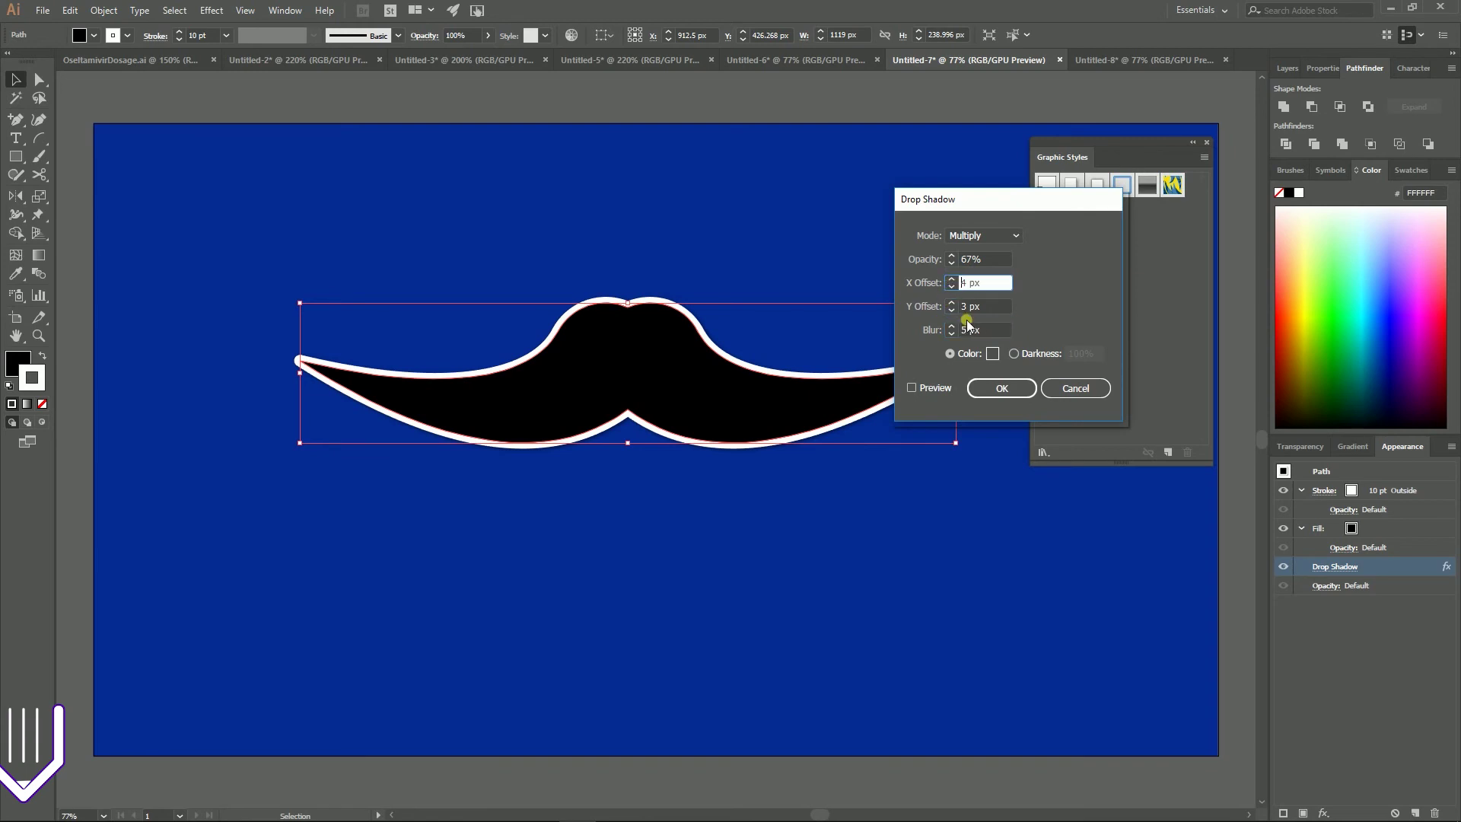
click(1001, 388)
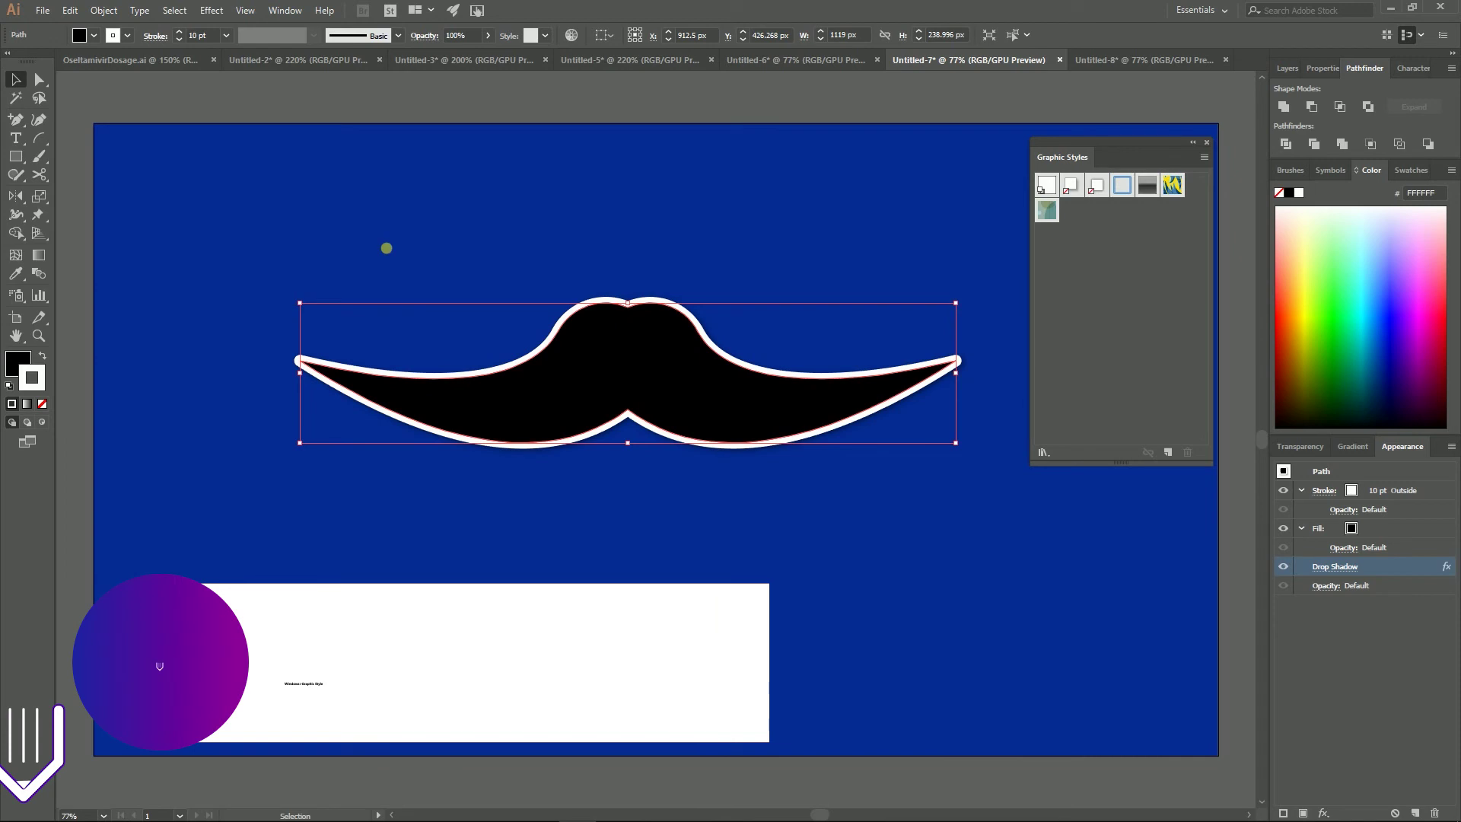
click(229, 193)
- Save the mustache's white outline and drop shadow as a new graphic style
click(515, 371)
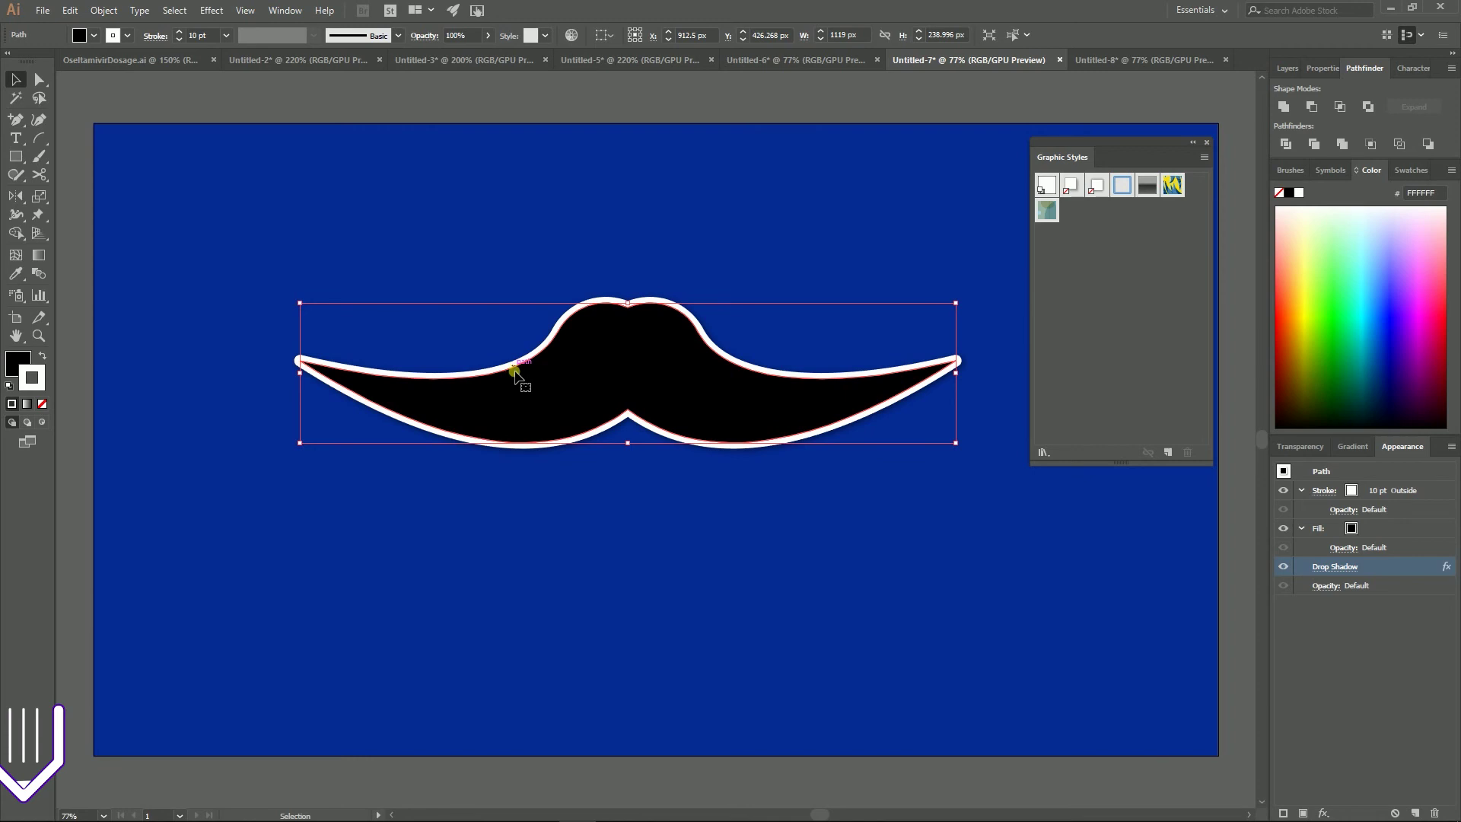
drag(515, 374, 1191, 452)
click(1167, 453)
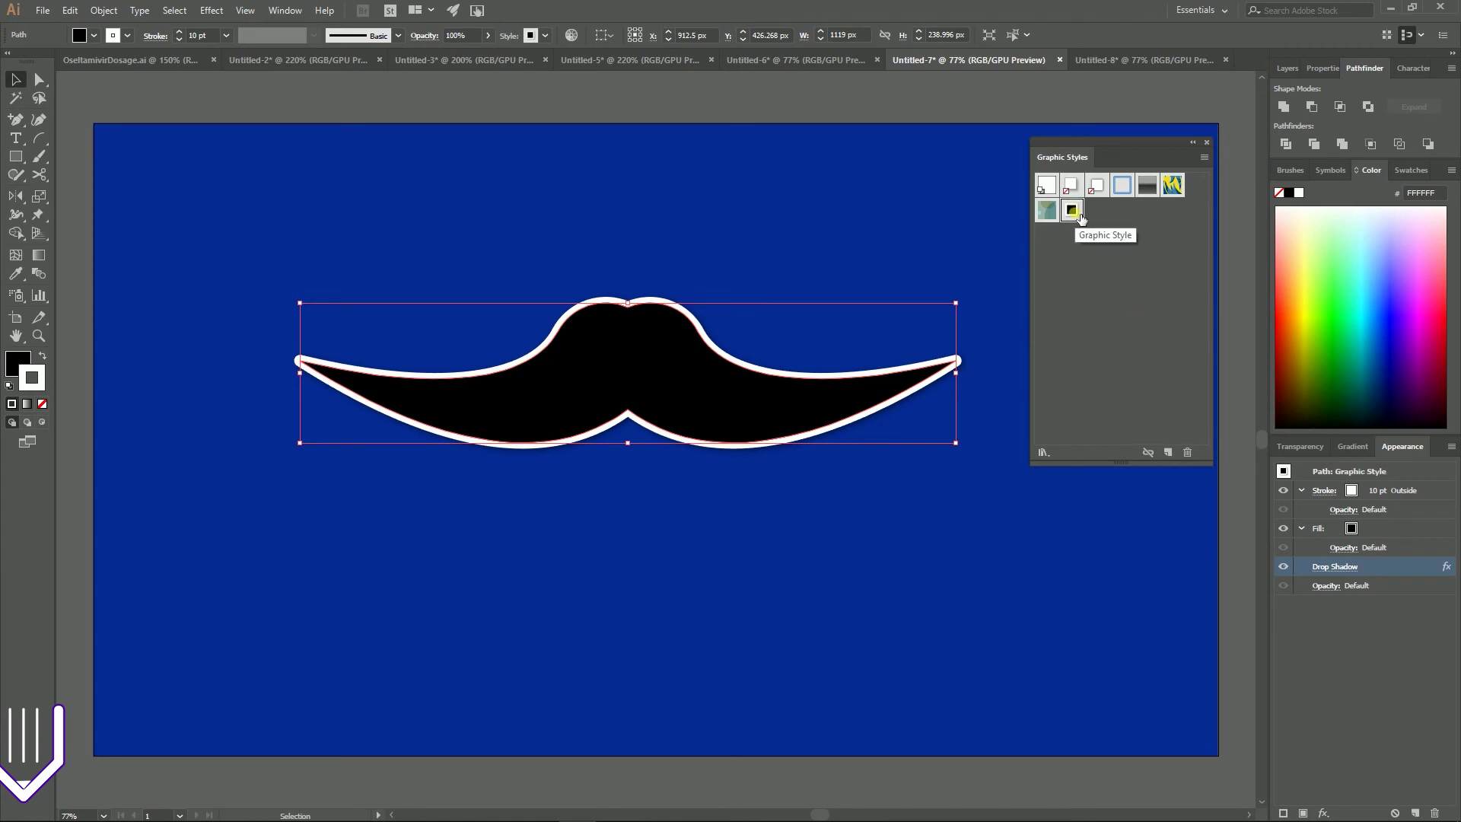
click(799, 59)
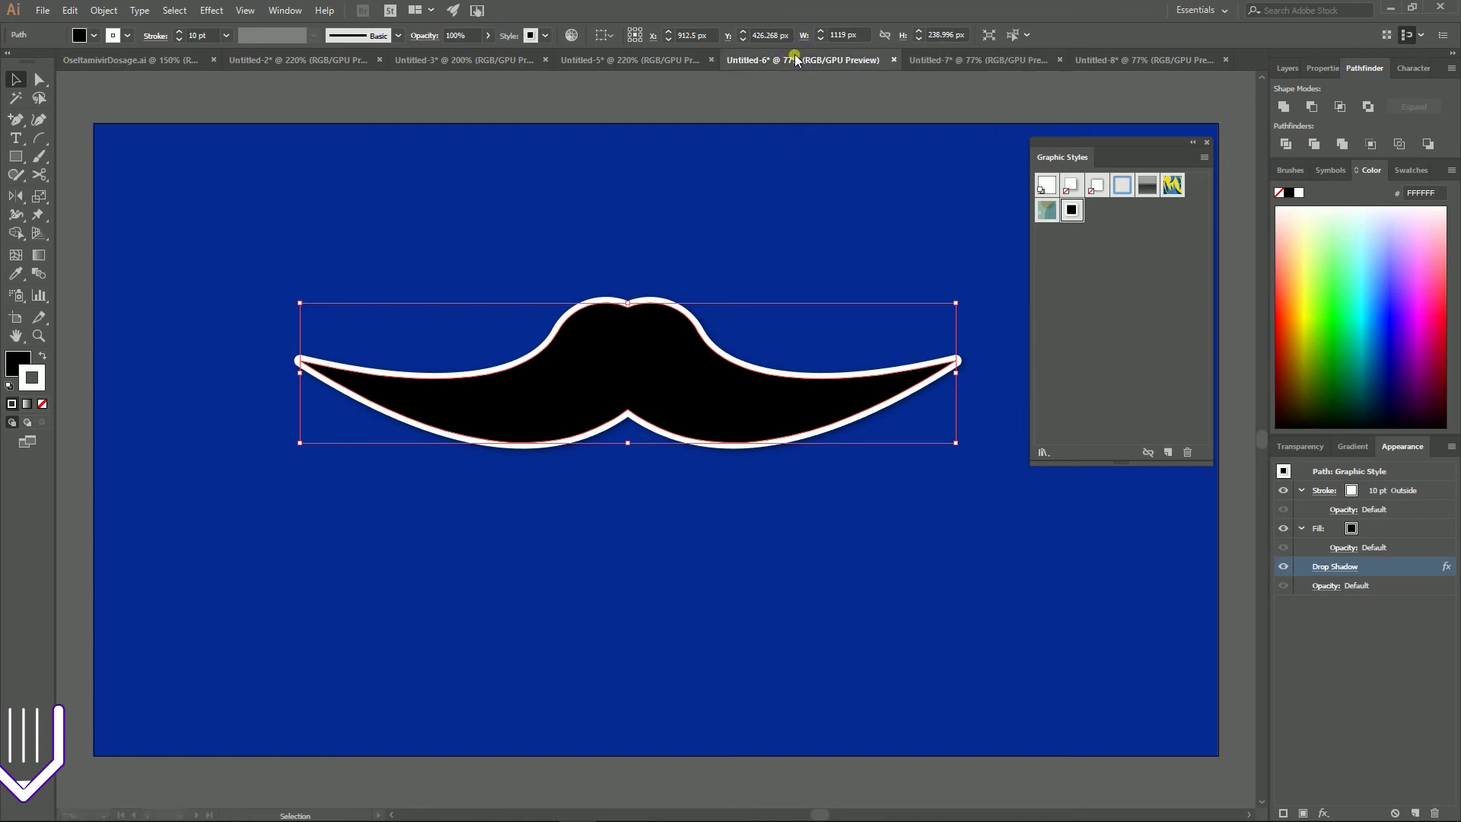
- In Untitled-5, shift the curly mustache to the right
click(457, 59)
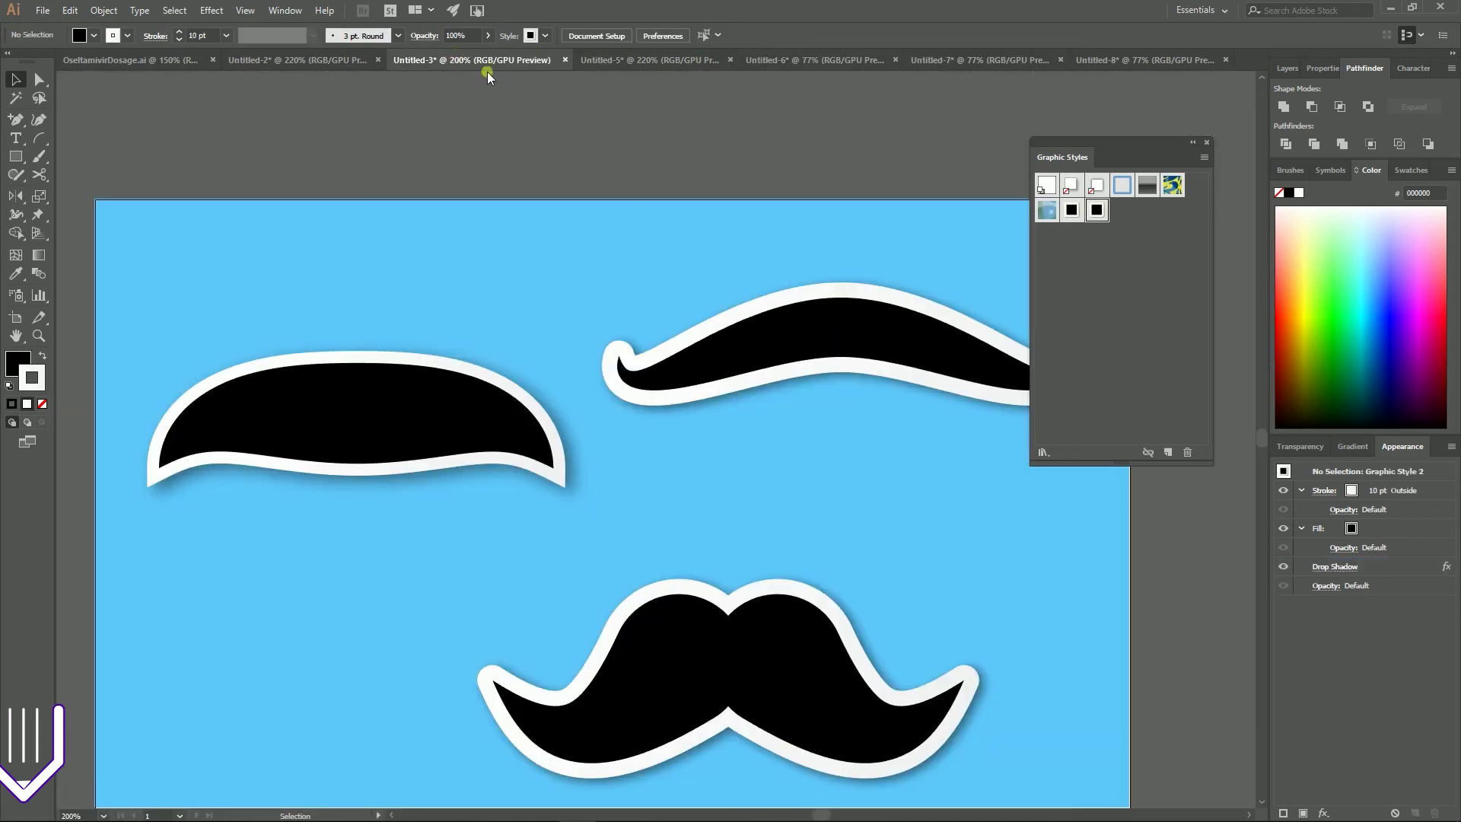
click(628, 61)
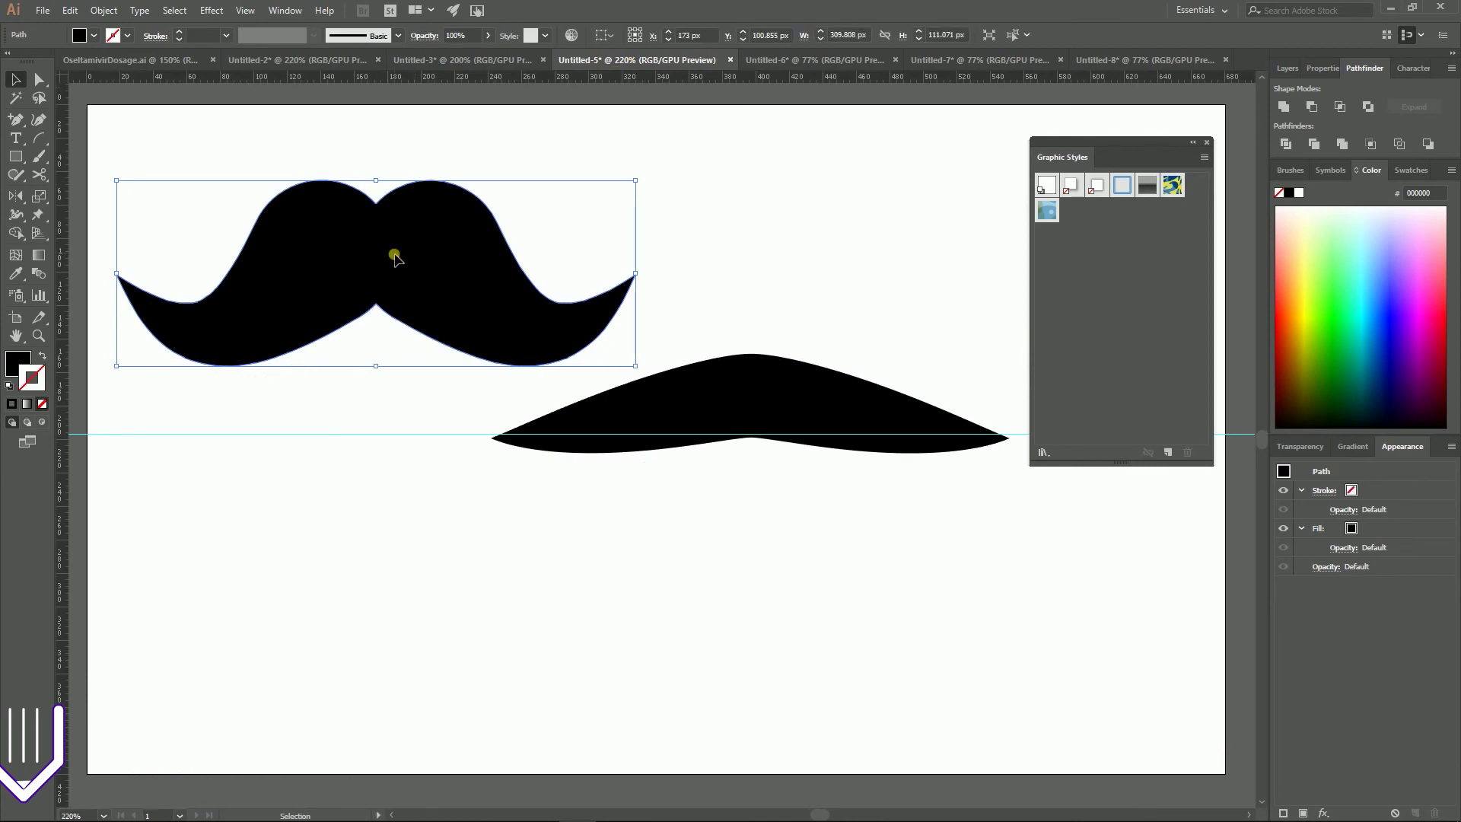
drag(392, 253, 508, 251)
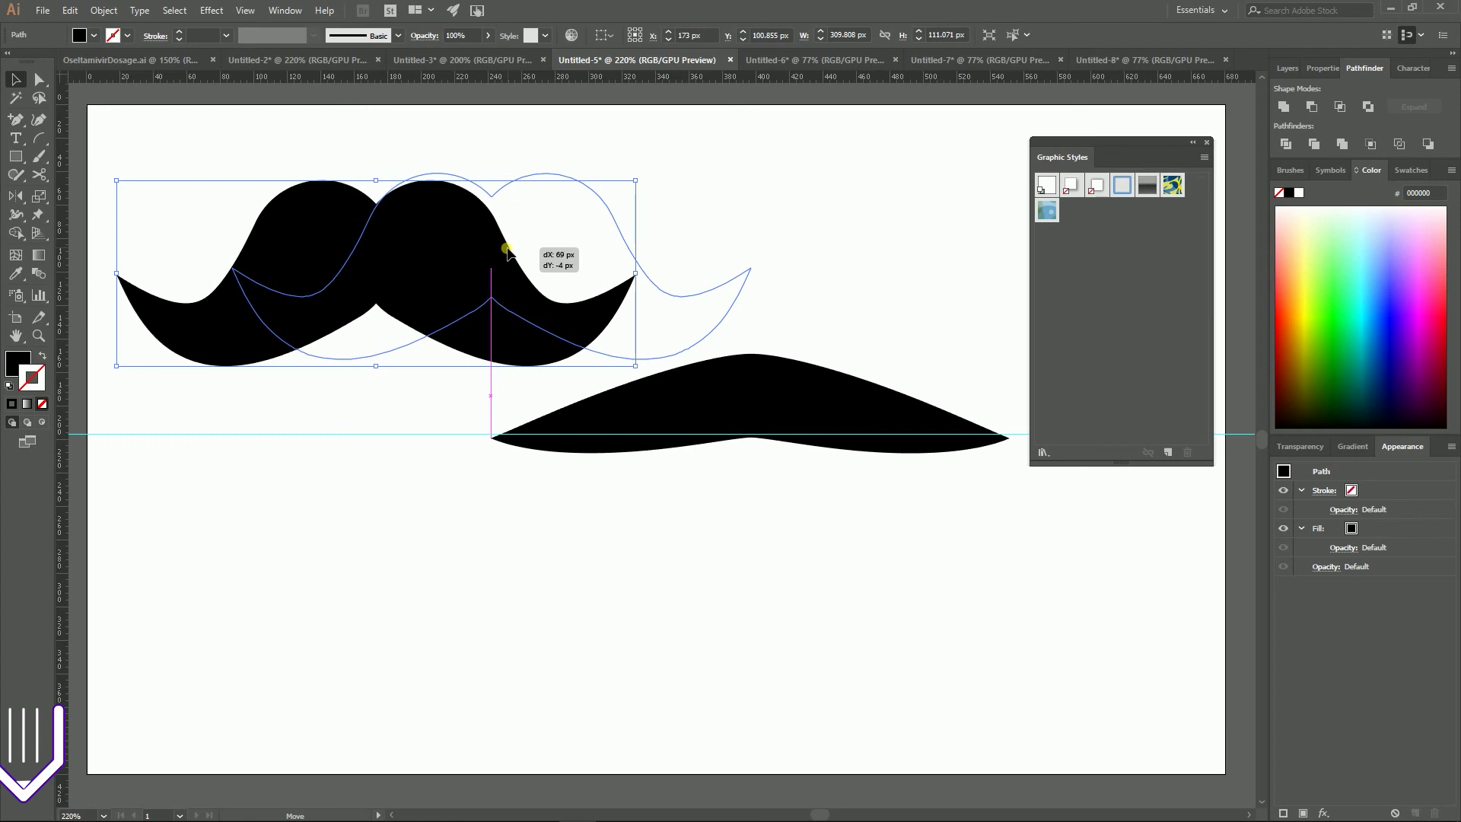
drag(509, 251, 508, 251)
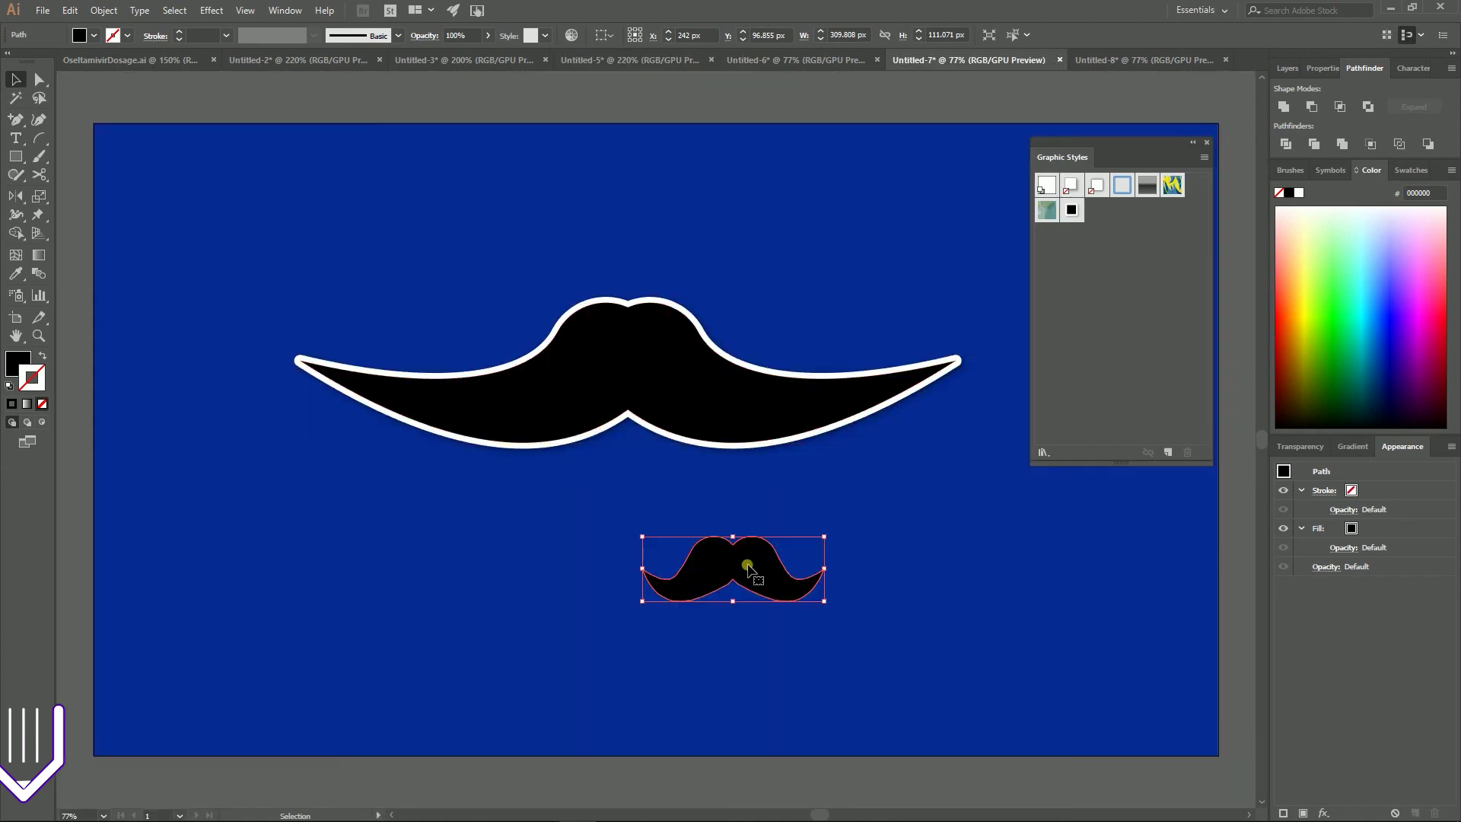
- Place the small mustache copy below the first, enlarge it, and apply the saved style
drag(745, 575, 688, 602)
drag(765, 571, 918, 515)
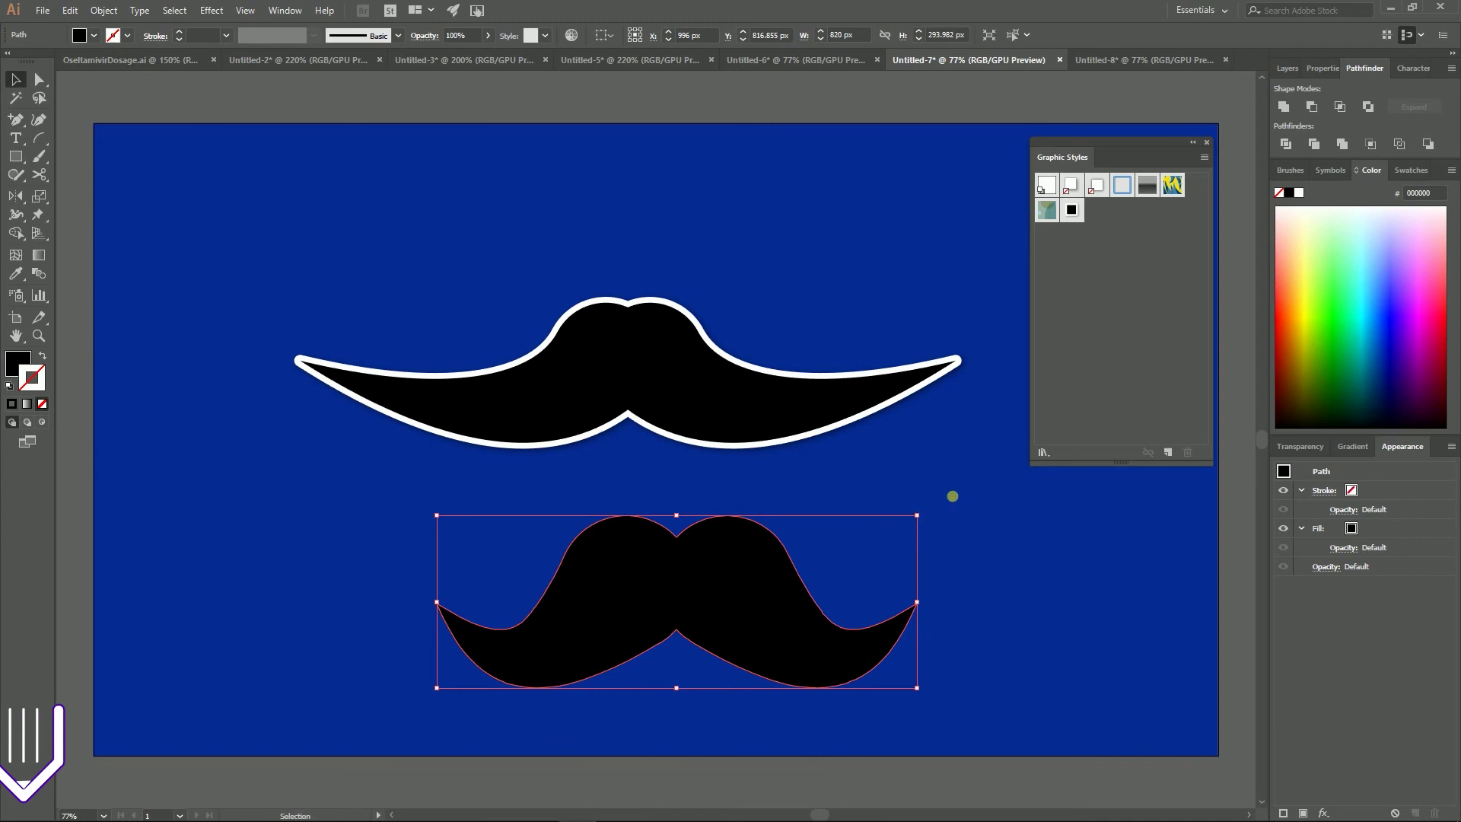
click(1071, 210)
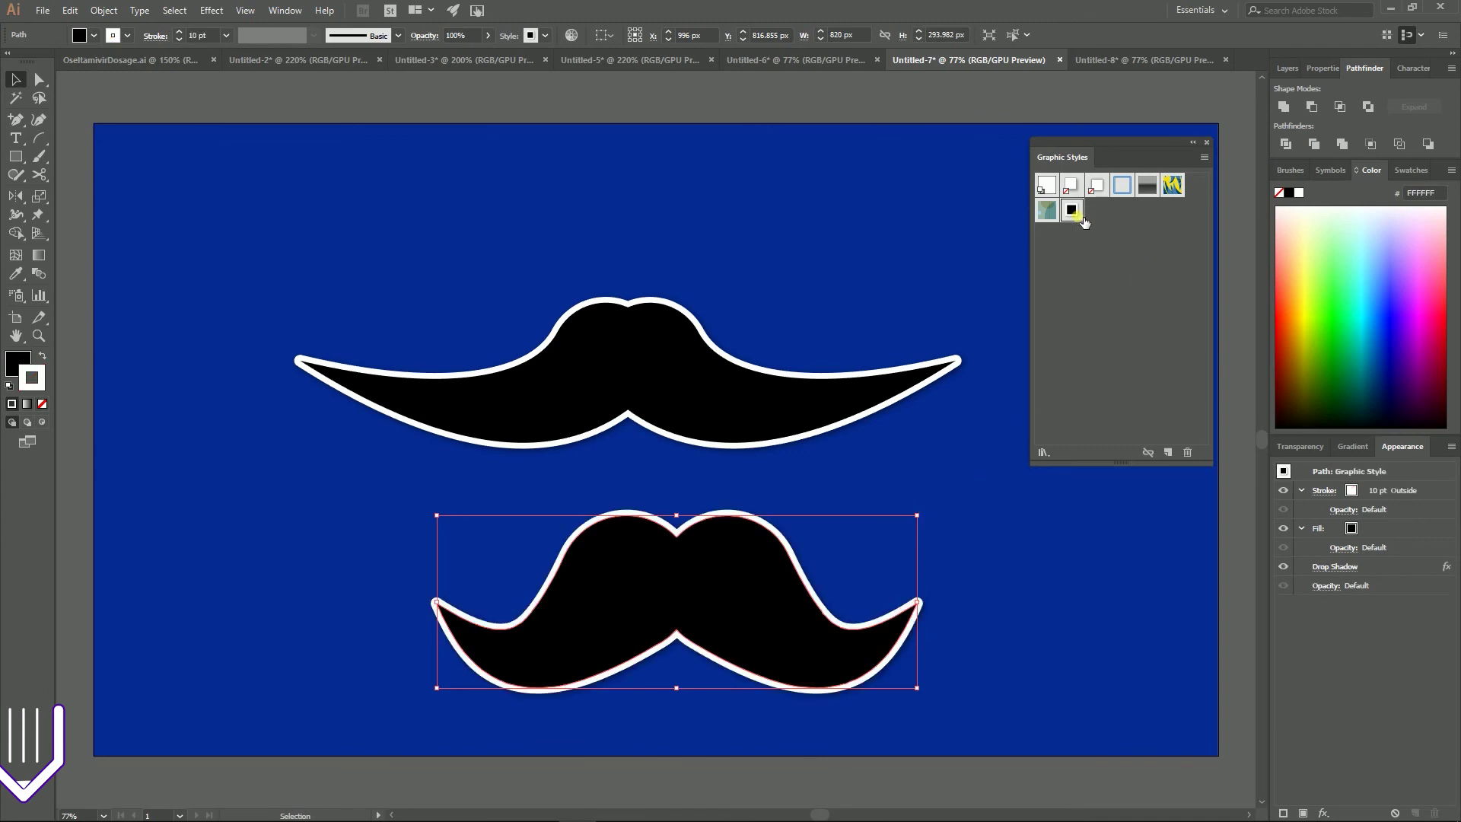
click(803, 304)
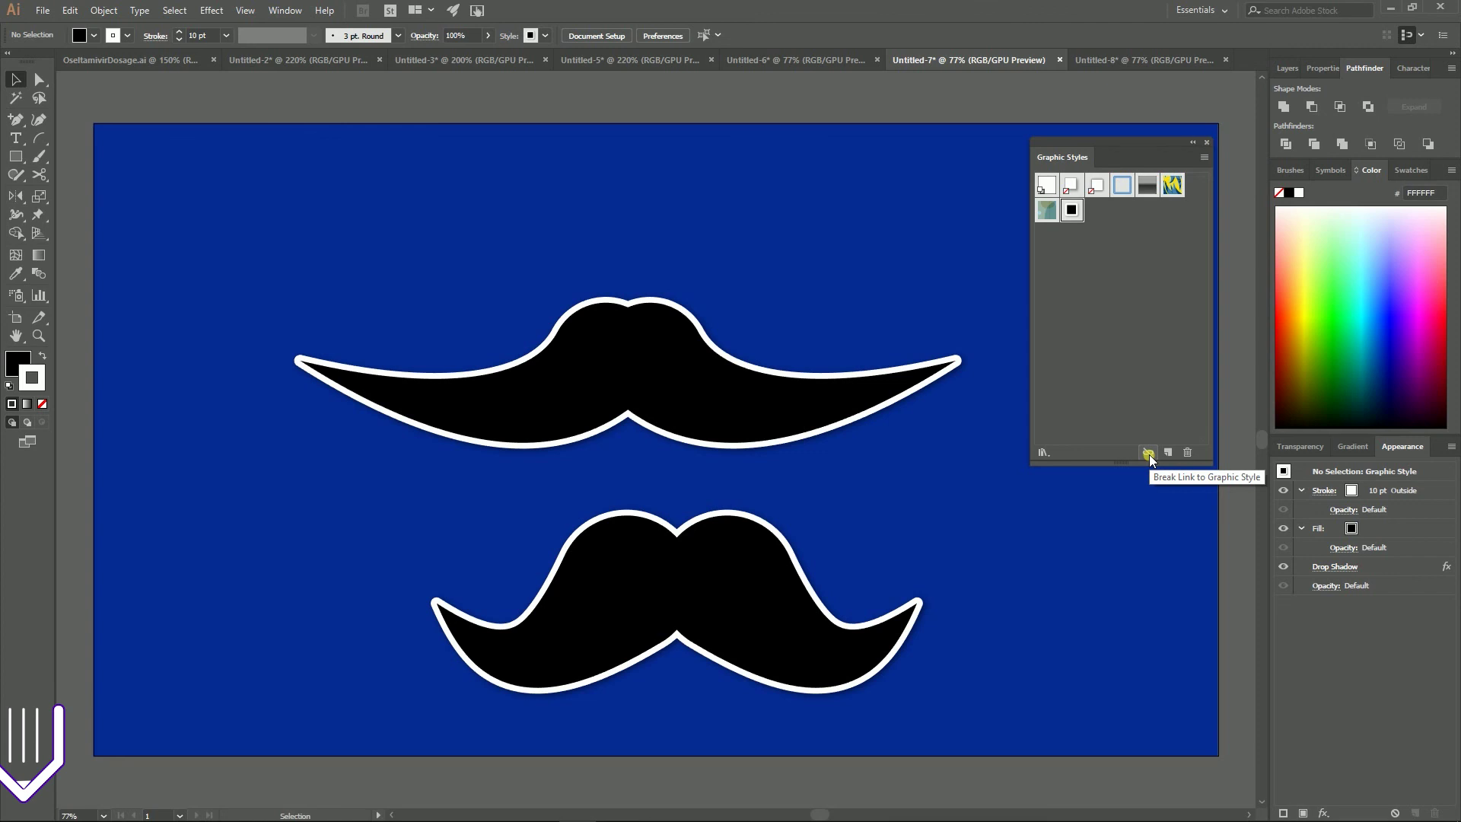
click(555, 581)
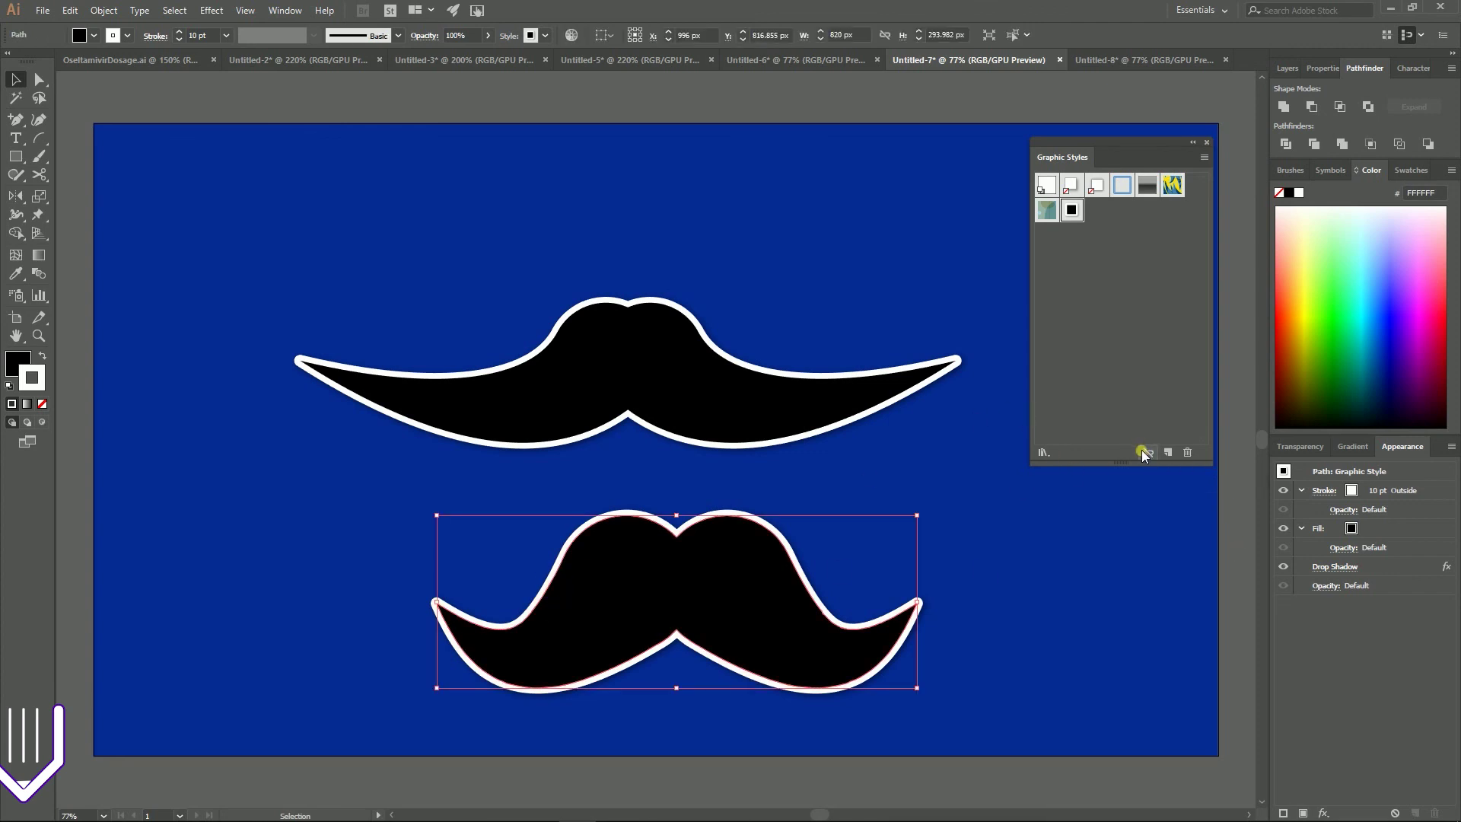
- Unlink the lower mustache's style, set its outline to 24 pt, and save it as a new style
click(1146, 452)
scroll(198, 35, up, 14)
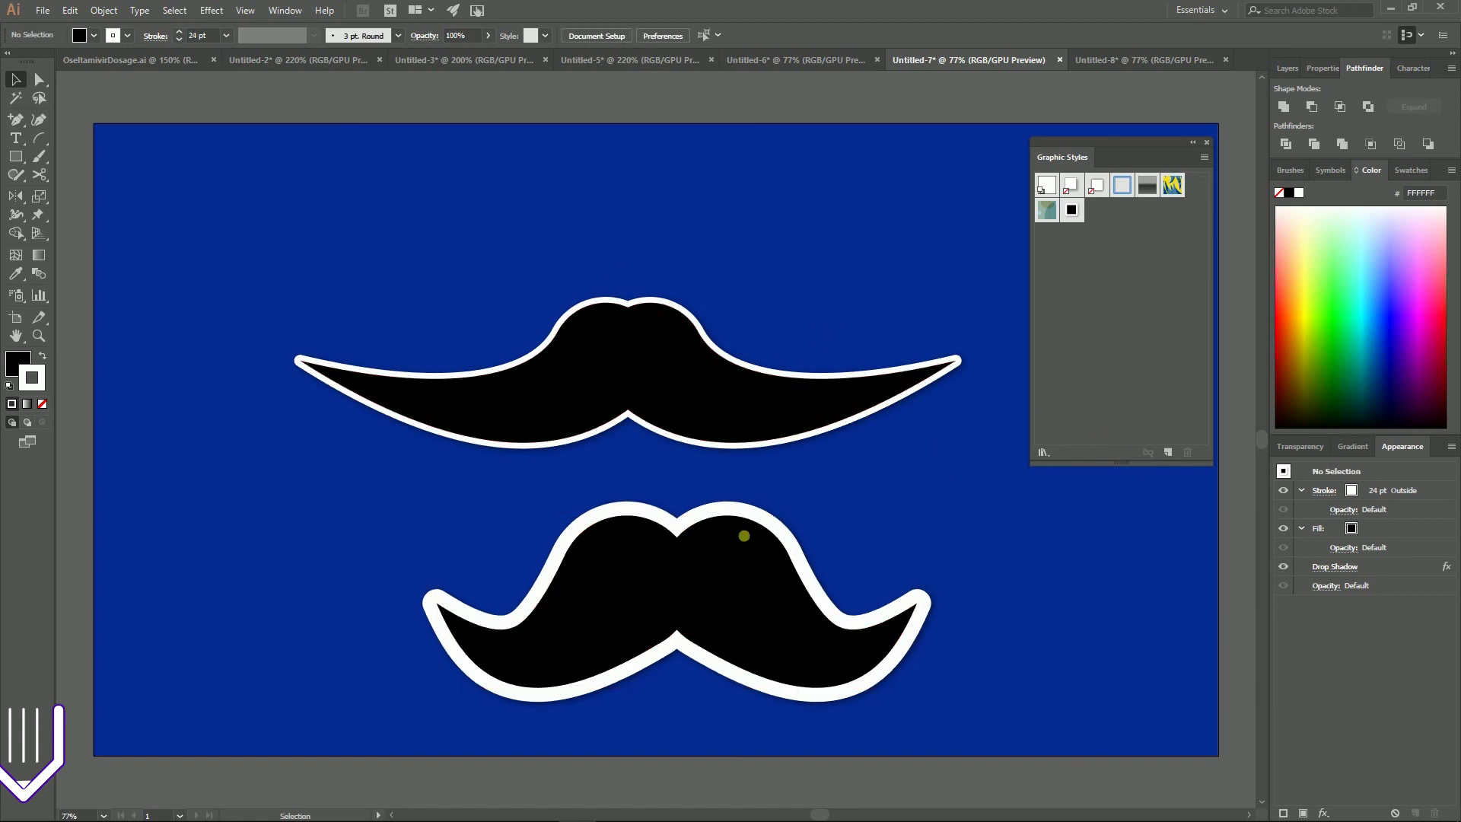
click(1168, 452)
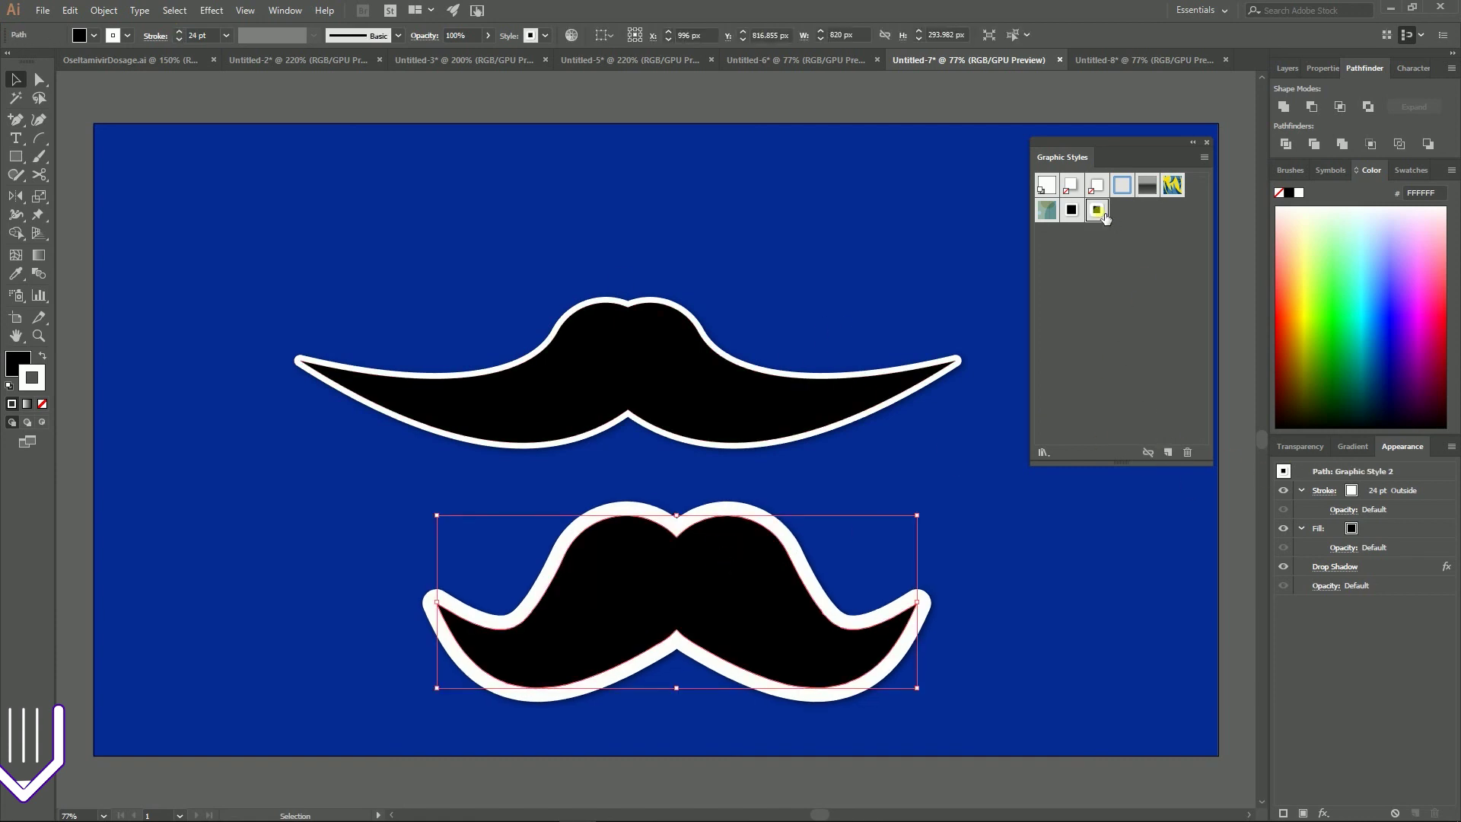